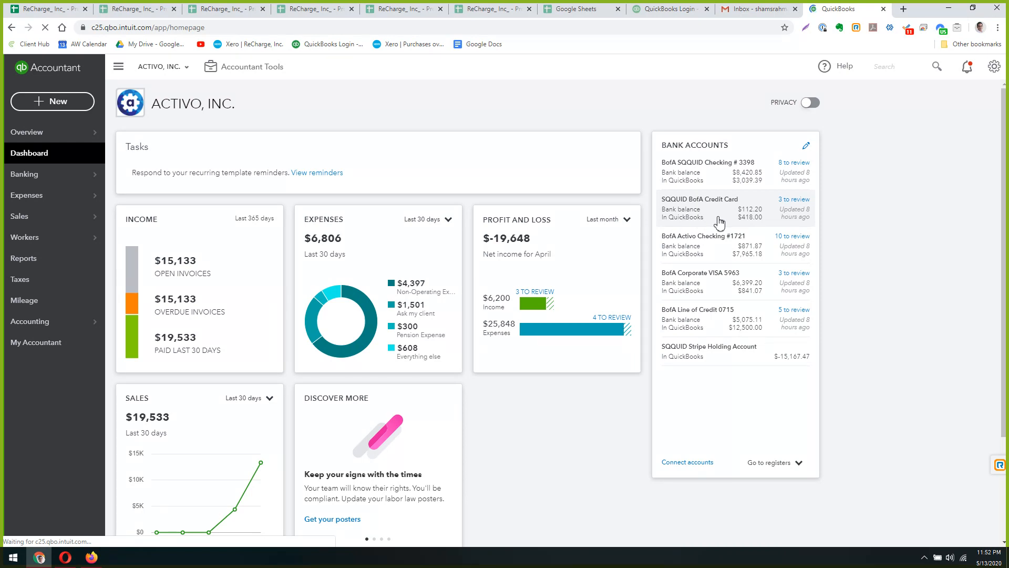
# Step: Open the BofA Corporate VISA 5963 feed from the dashboard's Bank Accounts widget
pyautogui.click(724, 285)
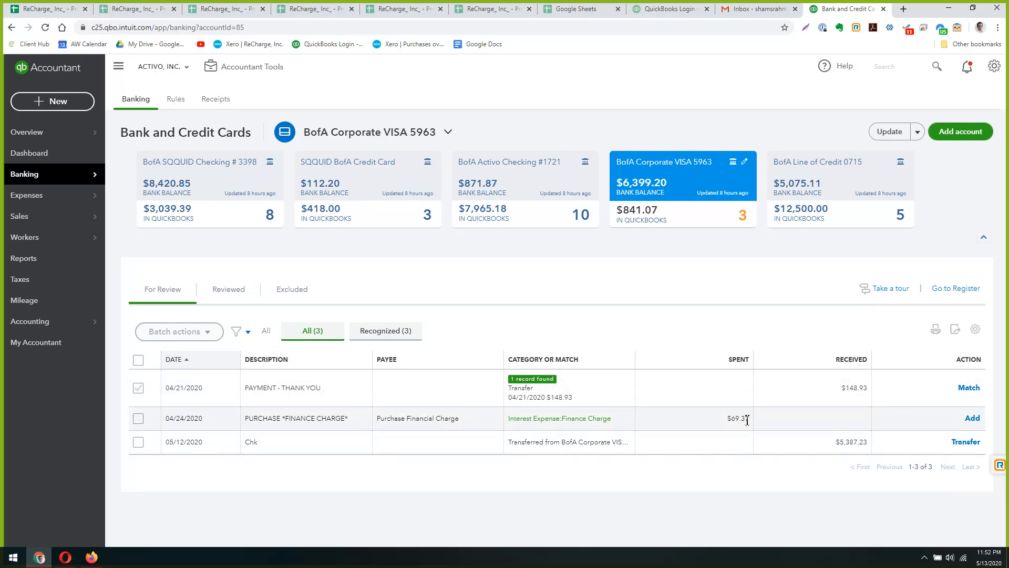
# Step: Inspect the 04/24/2020 finance charge row, then bring the eStmt_2020-04-26.pdf statement window alongside
pyautogui.moveTo(728, 419); pyautogui.dragTo(751, 423)
pyautogui.click(833, 418)
pyautogui.click(961, 438)
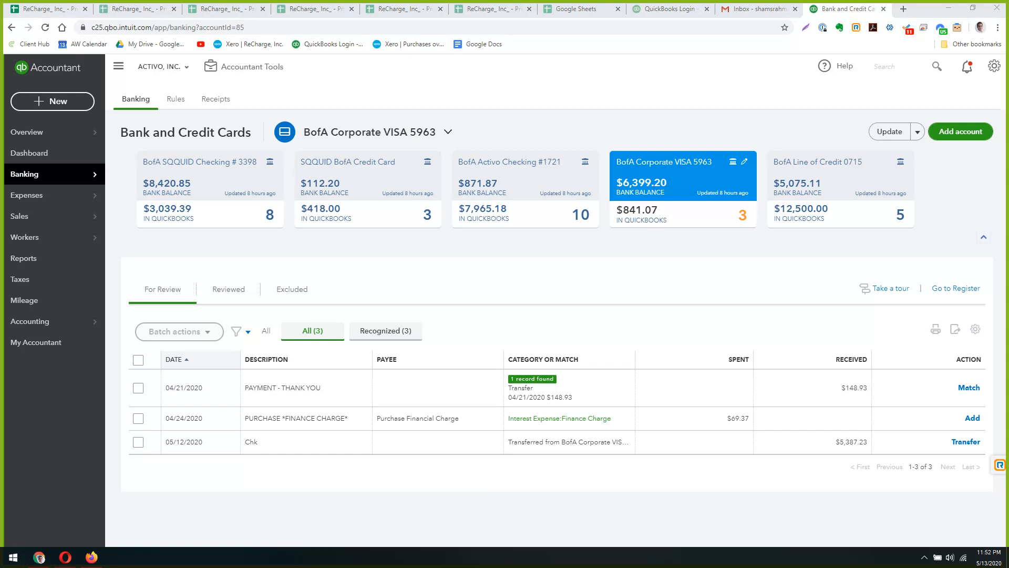
pyautogui.press('super+e')
pyautogui.moveTo(1008, 310); pyautogui.dragTo(358, 119)
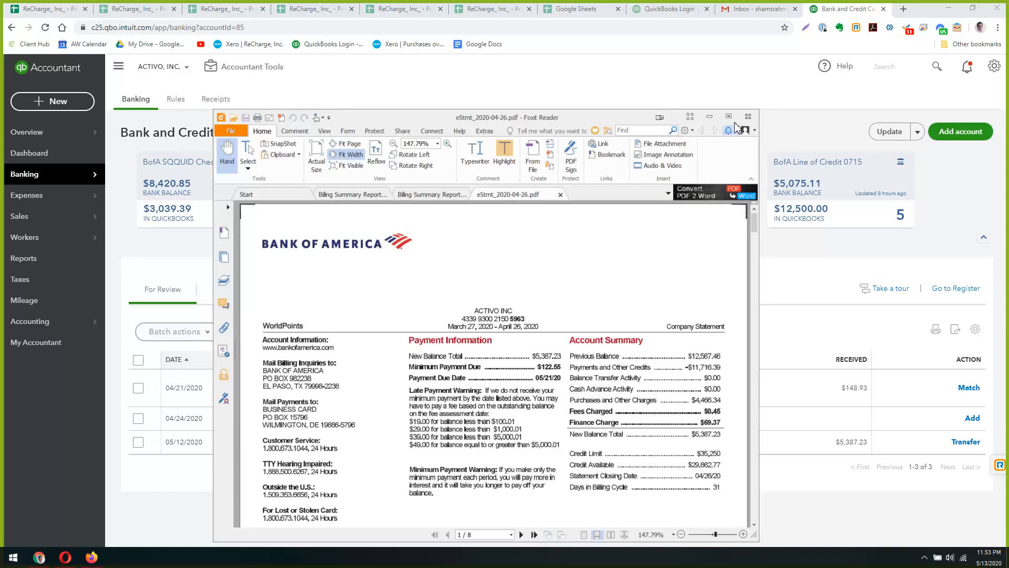
# Step: Maximize Foxit Reader and scroll to page 3's transactions showing the $69.37 finance charge
pyautogui.click(729, 117)
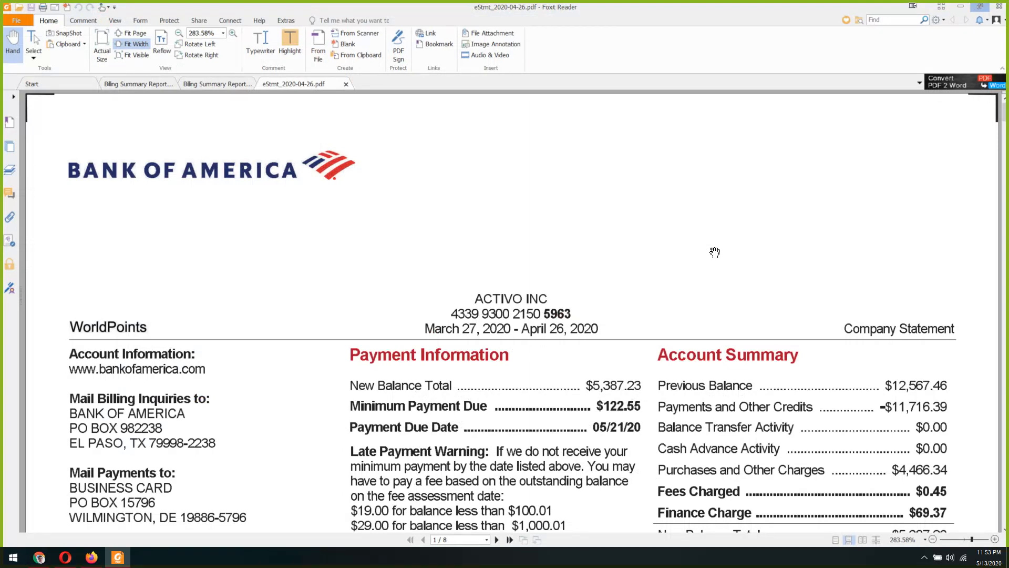
pyautogui.scroll(-1, 712, 257)
pyautogui.scroll(-1, 711, 331)
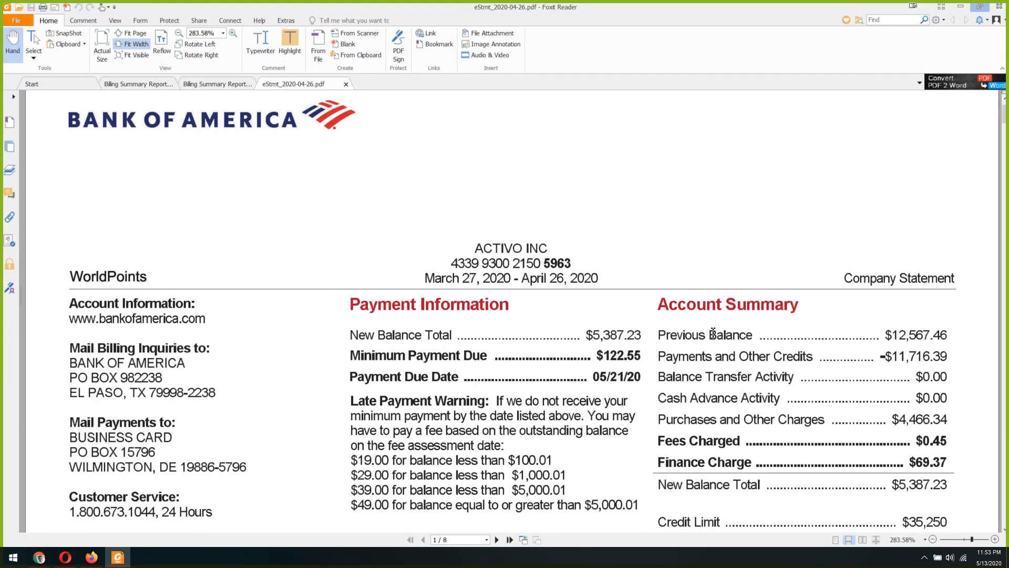
pyautogui.scroll(-6, 712, 332)
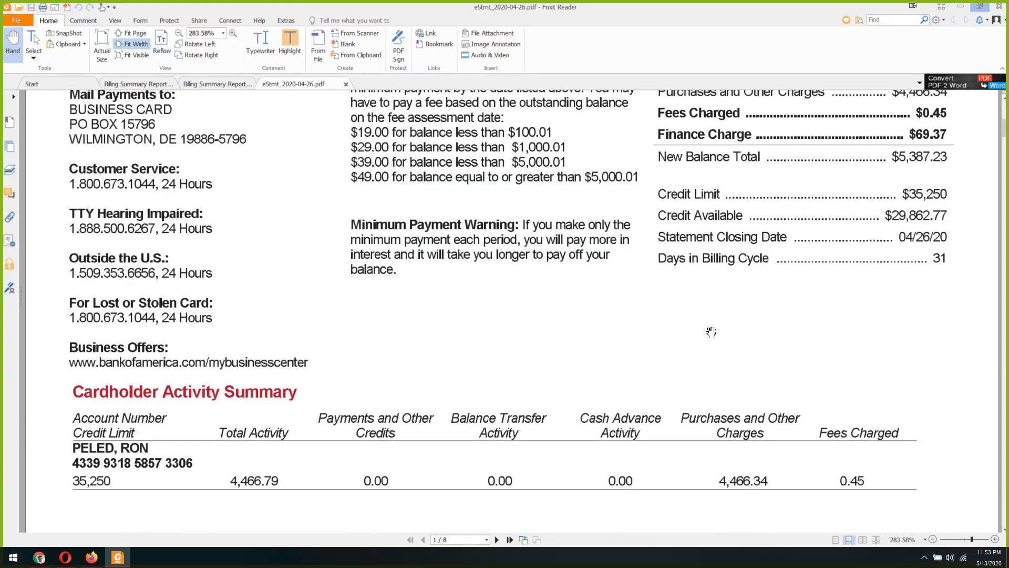
pyautogui.scroll(-10, 711, 332)
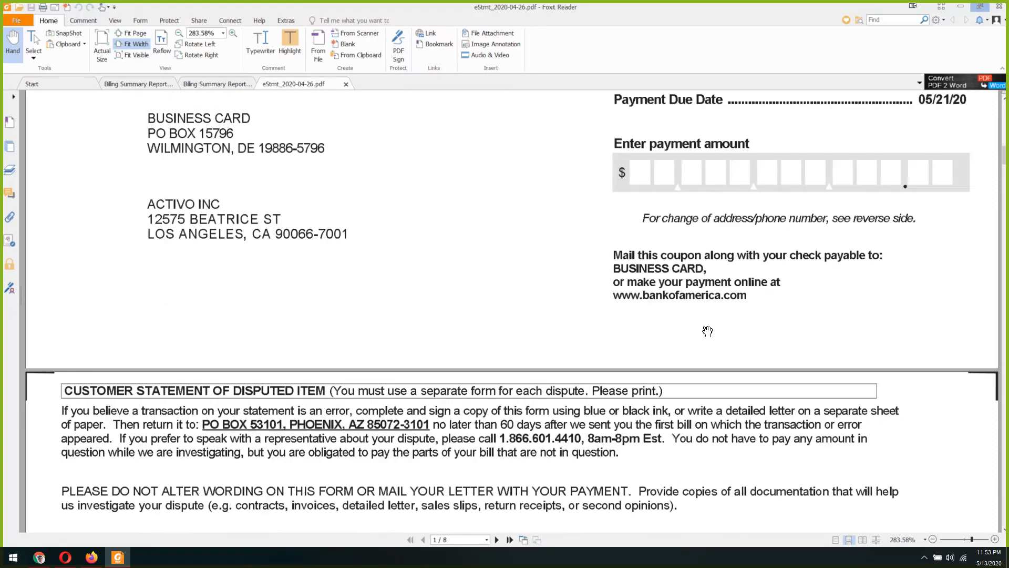
pyautogui.scroll(-14, 707, 331)
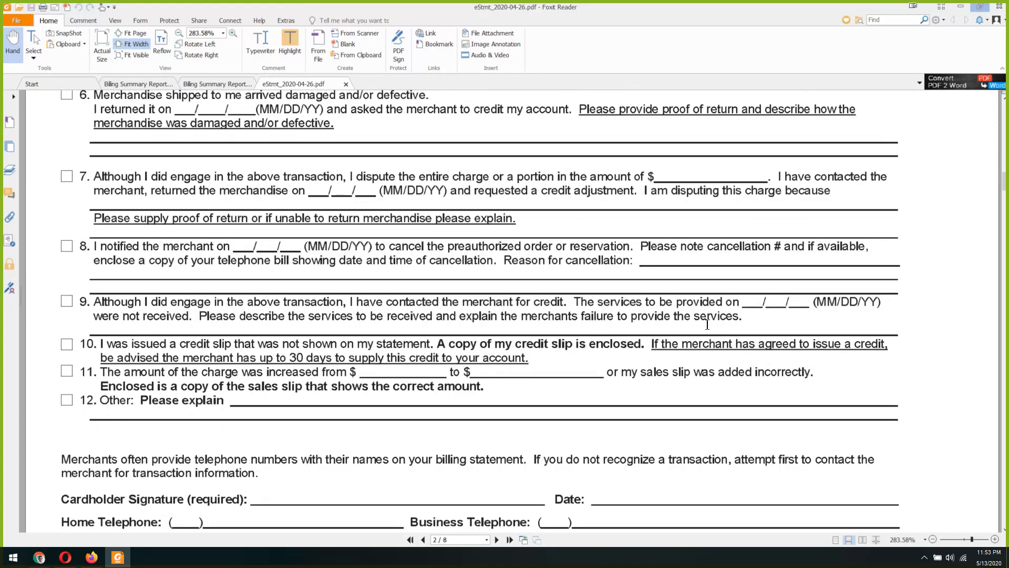
pyautogui.scroll(-15, 705, 326)
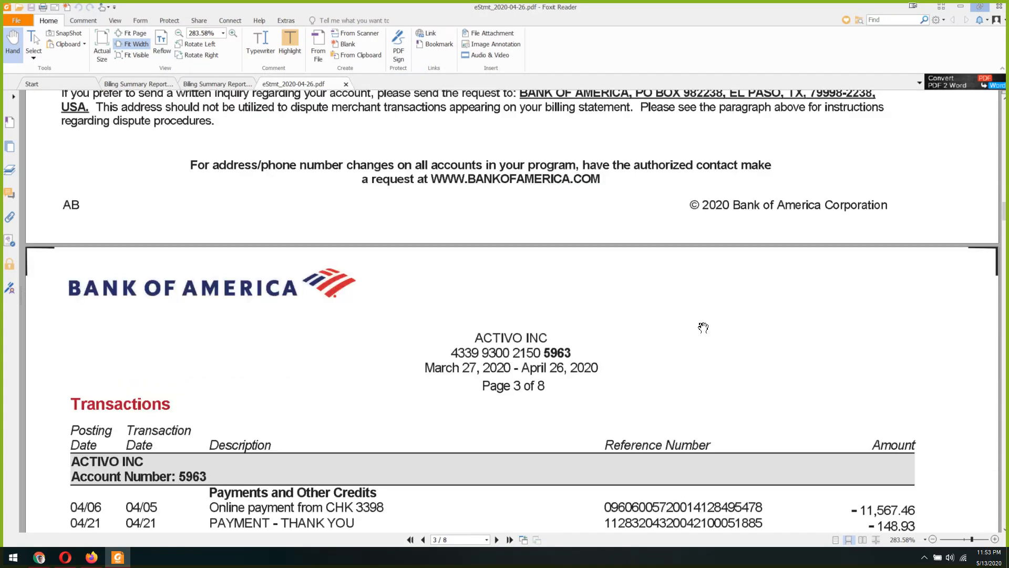
pyautogui.scroll(-8, 703, 327)
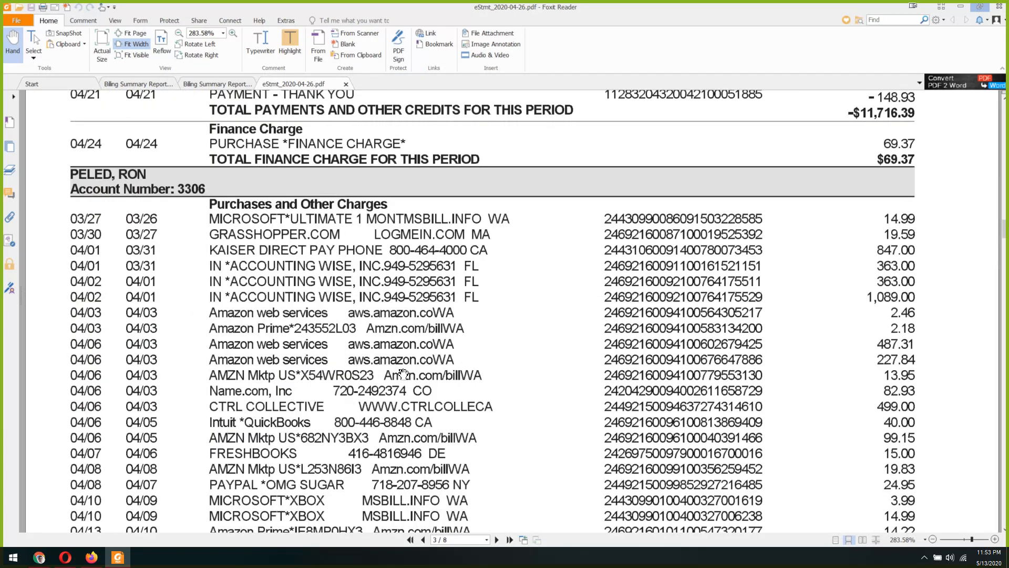
pyautogui.scroll(-4, 403, 373)
pyautogui.scroll(3, 405, 367)
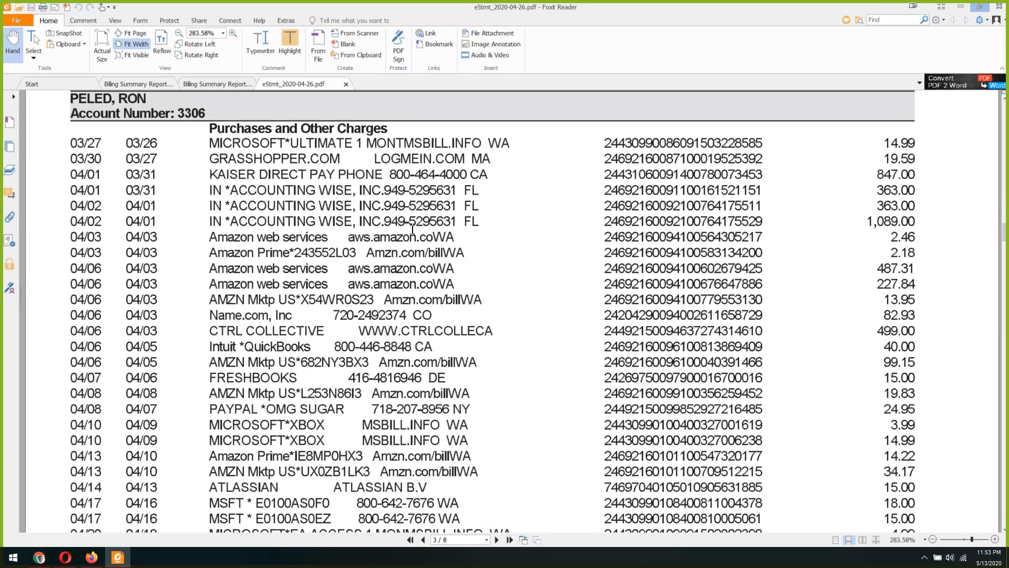
pyautogui.scroll(-6, 412, 230)
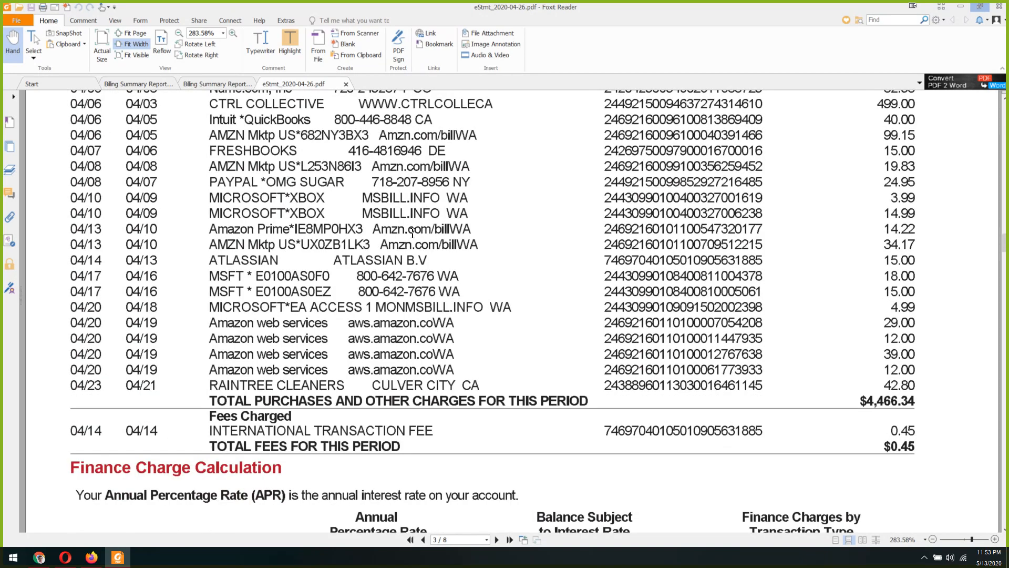
pyautogui.scroll(-10, 412, 233)
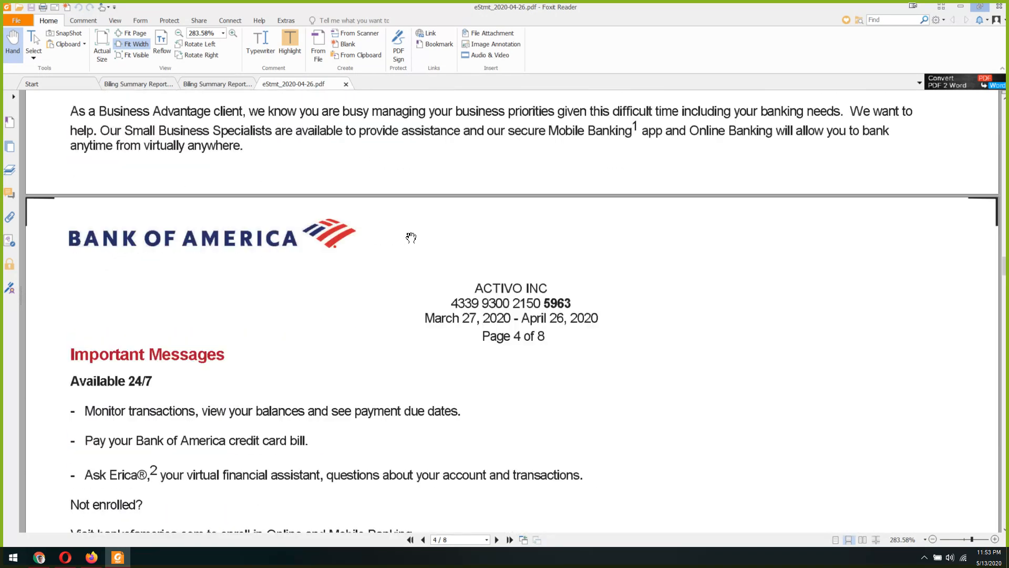
pyautogui.scroll(-7, 411, 238)
pyautogui.scroll(9, 412, 232)
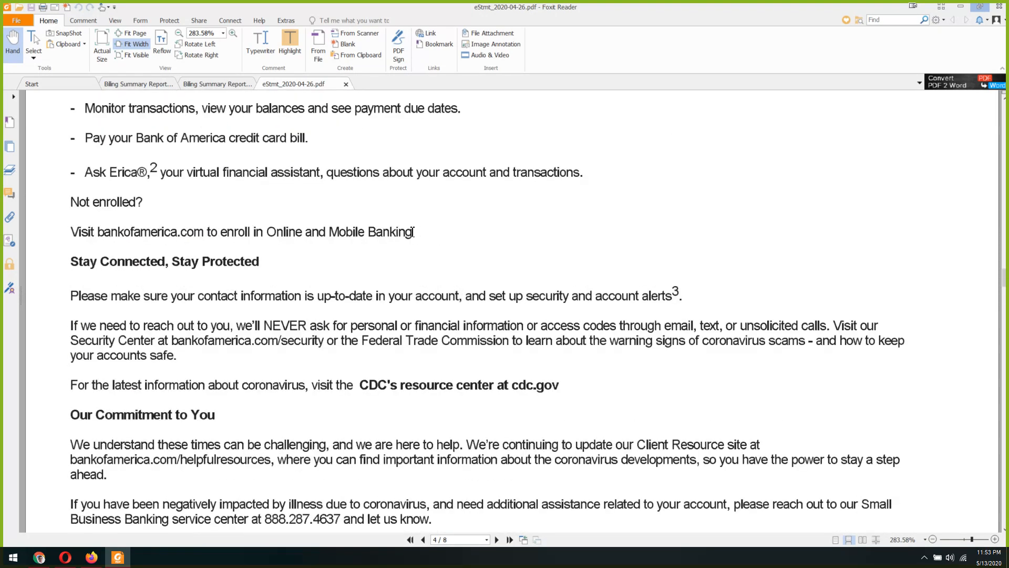
pyautogui.scroll(15, 412, 231)
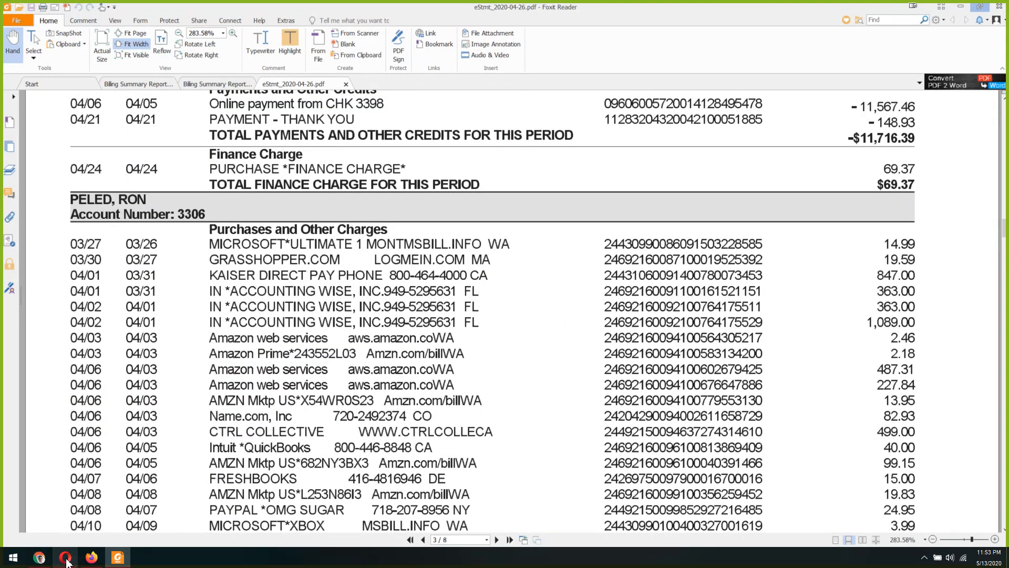
# Step: Recheck the QuickBooks VISA feed, then switch to the Bank of America sign-in page in Firefox
pyautogui.click(39, 557)
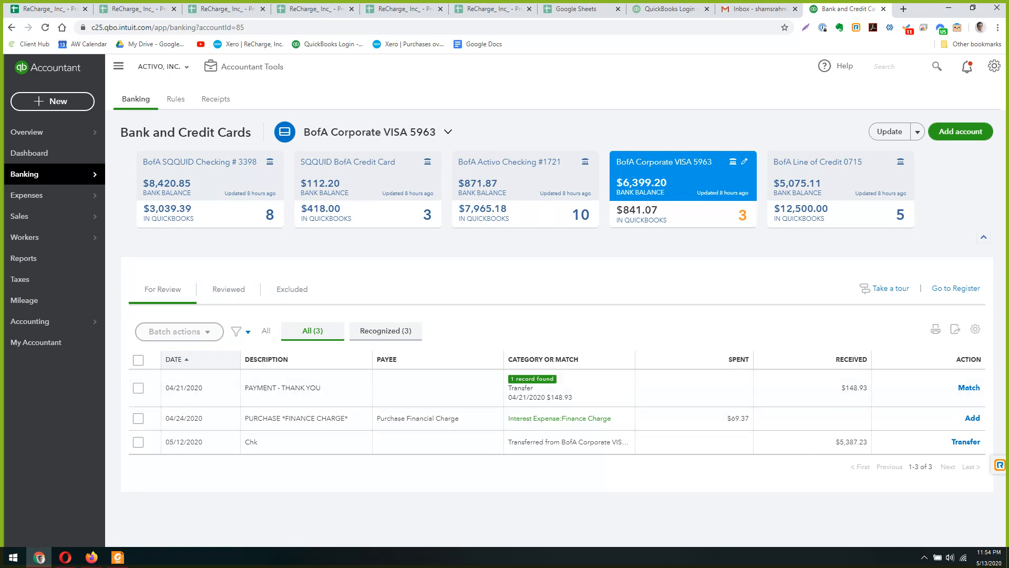
pyautogui.click(91, 558)
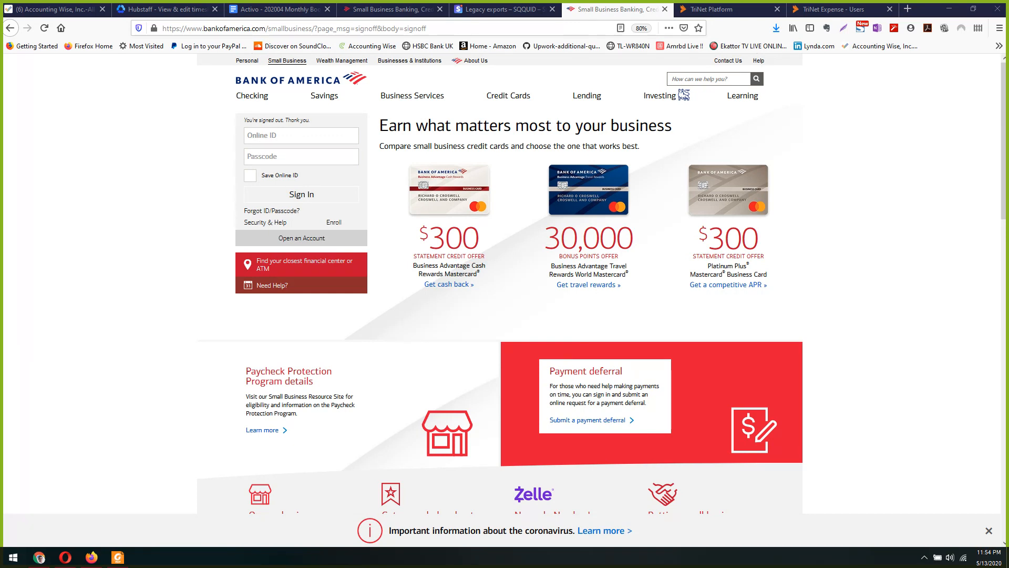
# Step: Paste the saved Online ID and the account passcode, then submit the Bank of America sign-in
pyautogui.click(284, 139)
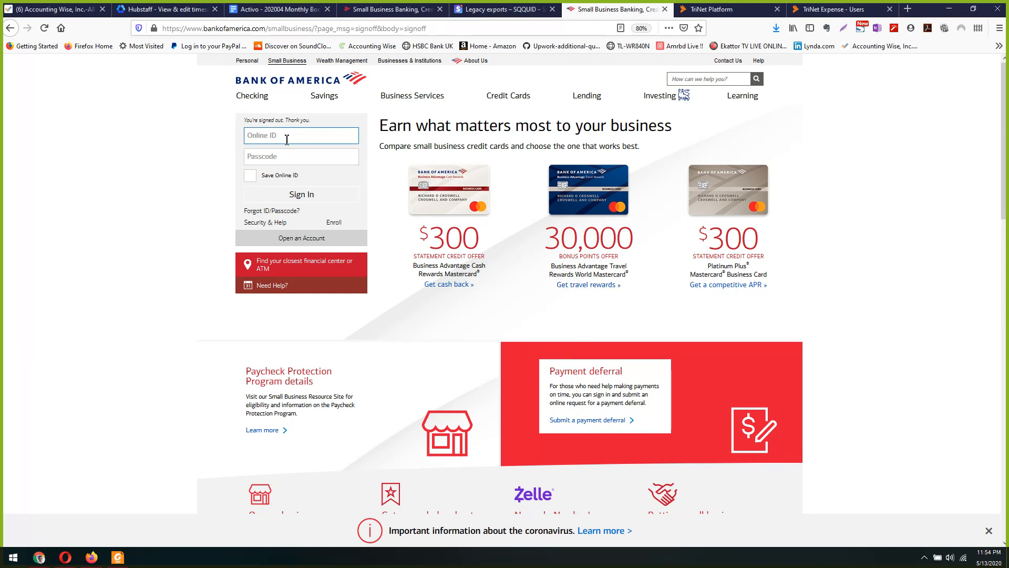
pyautogui.hotkey('ctrl', 'v')
pyautogui.click(287, 159)
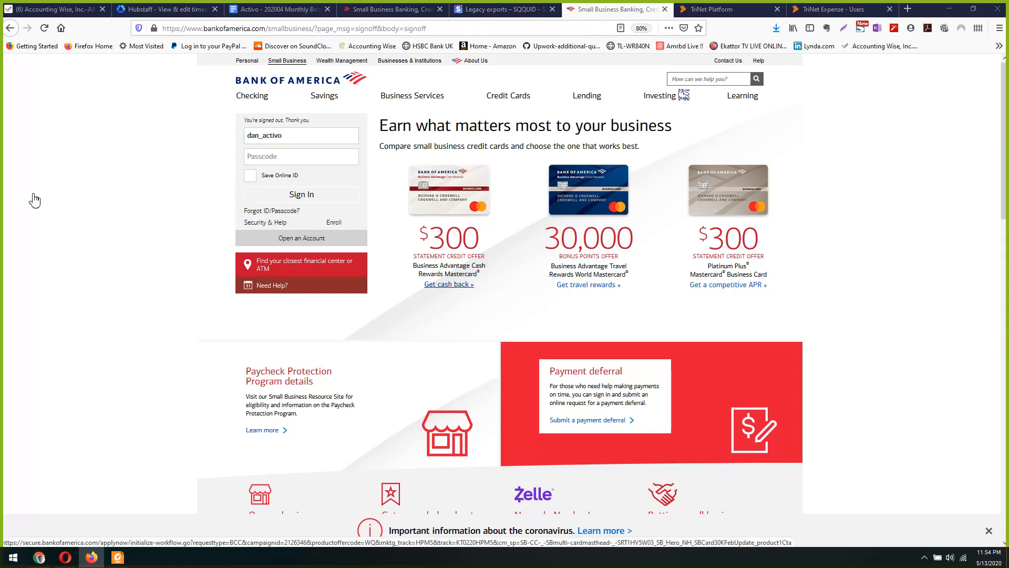
pyautogui.click(256, 161)
pyautogui.hotkey('ctrl', 'v')
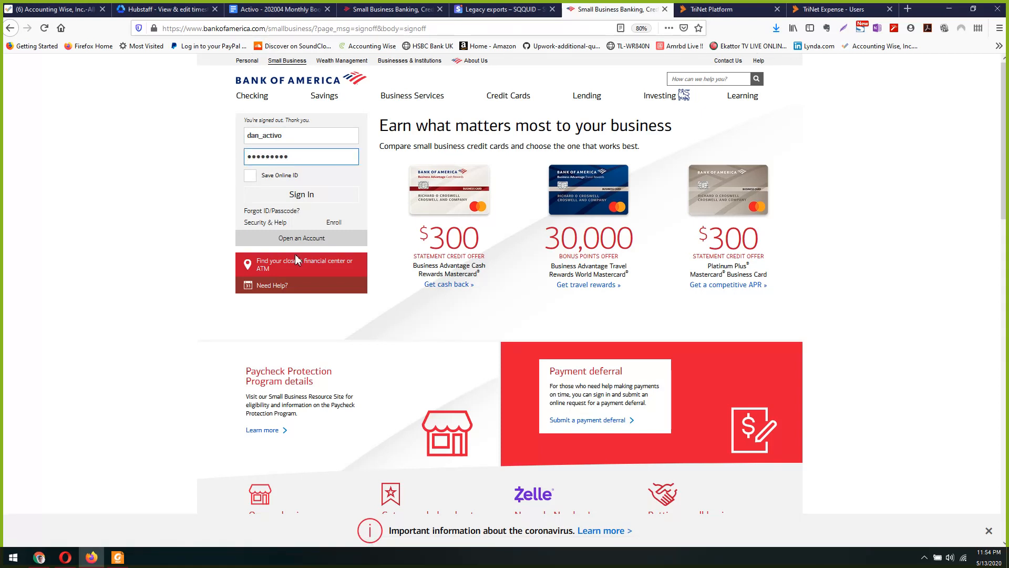
pyautogui.click(309, 197)
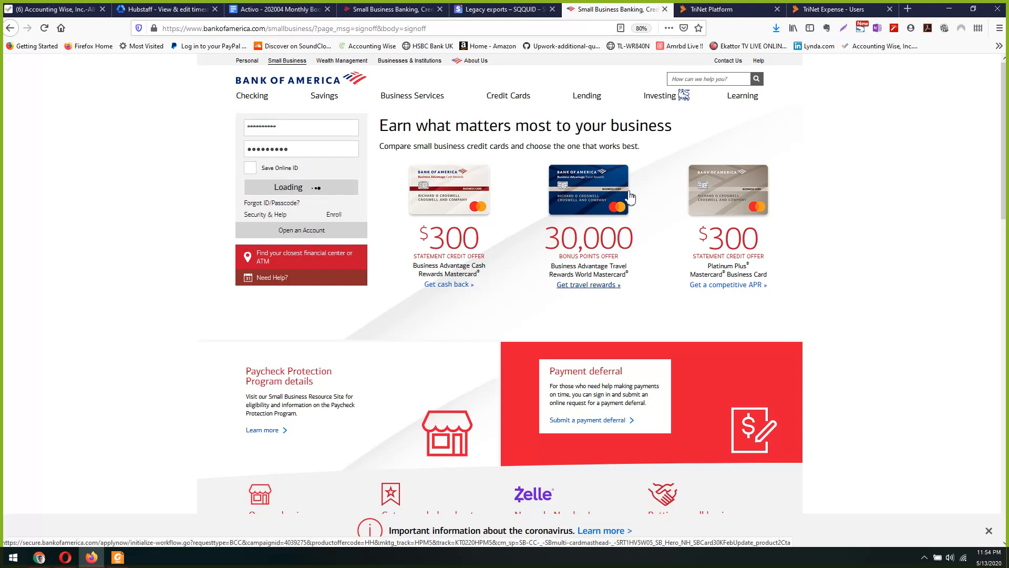
# Step: Close the TriNet Platform, TriNet Expense, Legacy exports and duplicate banking tabs
pyautogui.click(778, 9)
pyautogui.click(777, 10)
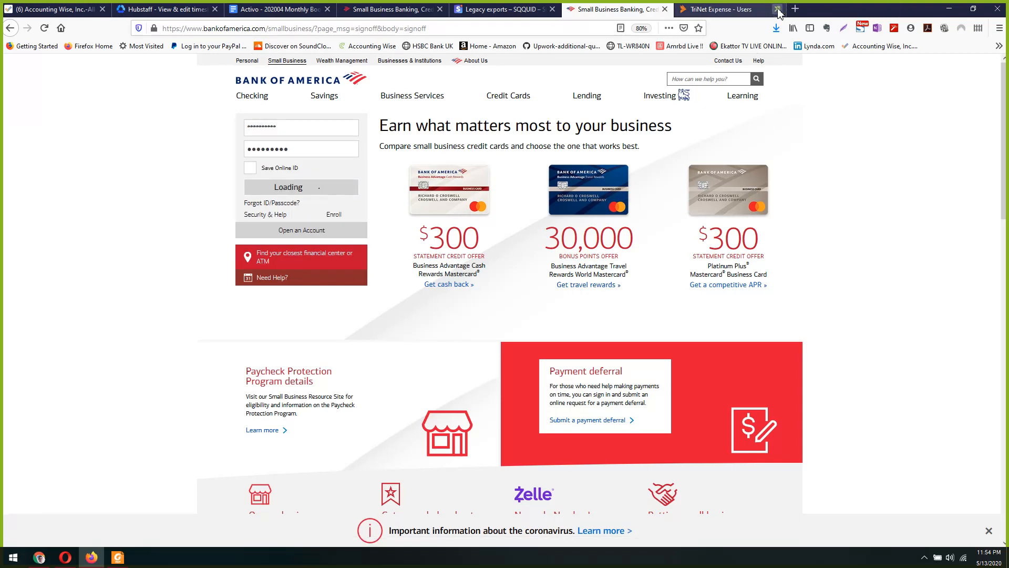
pyautogui.click(581, 9)
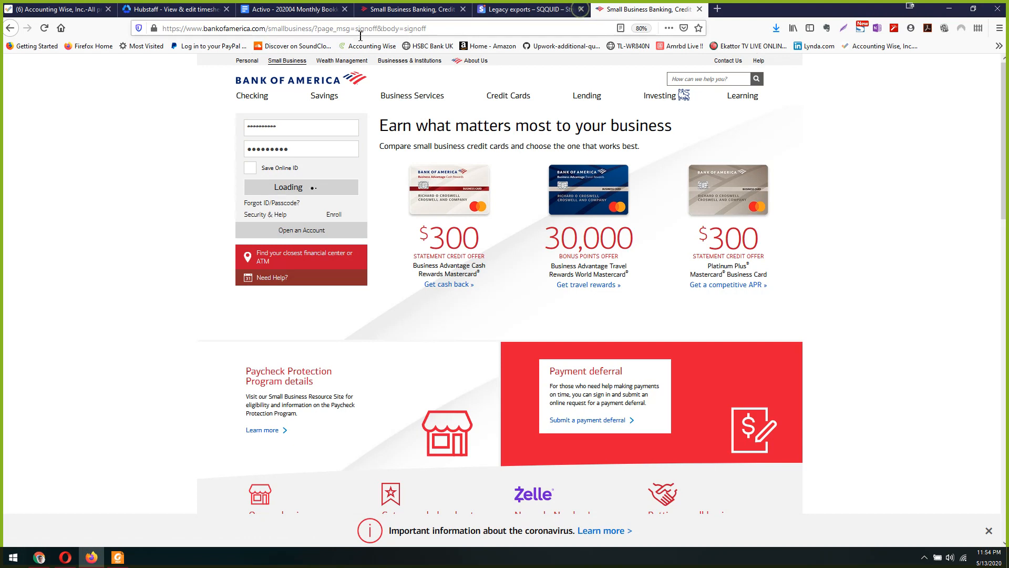
pyautogui.click(580, 10)
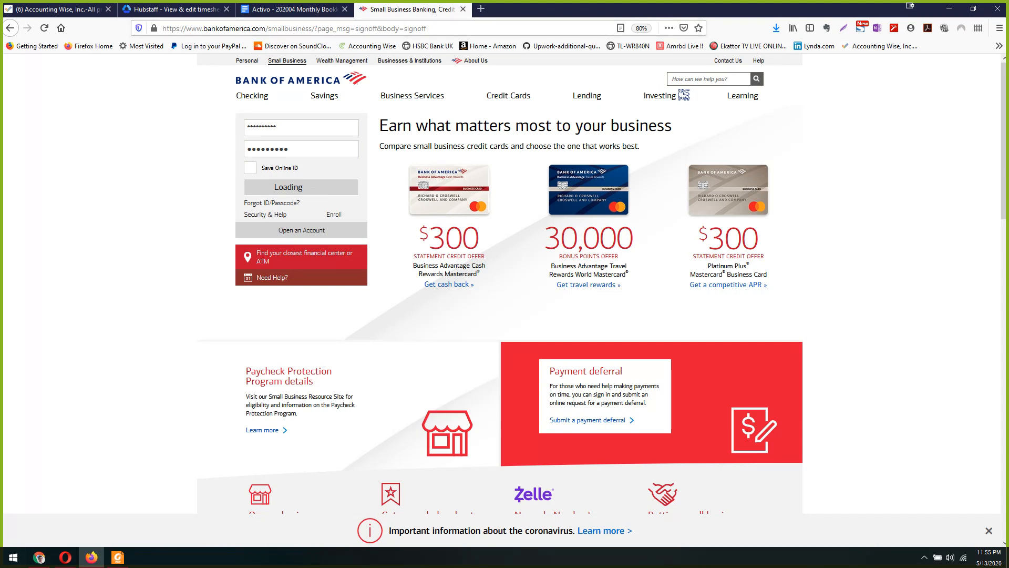
# Step: Run a fast.com speed test in a new tab, checking back on the bank page
pyautogui.click(480, 9)
pyautogui.click(454, 30)
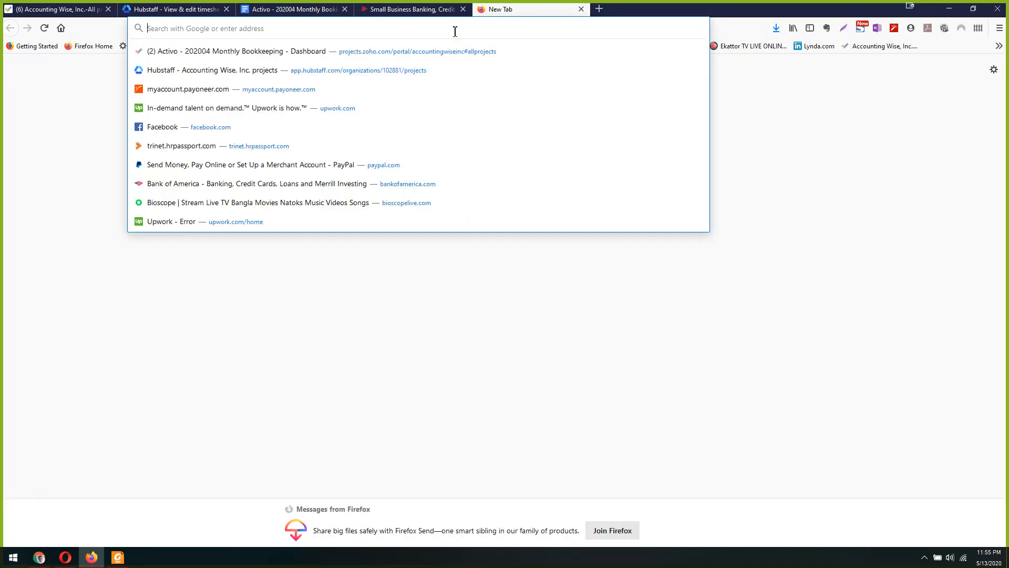
pyautogui.write('fast.com')
pyautogui.press('Return')
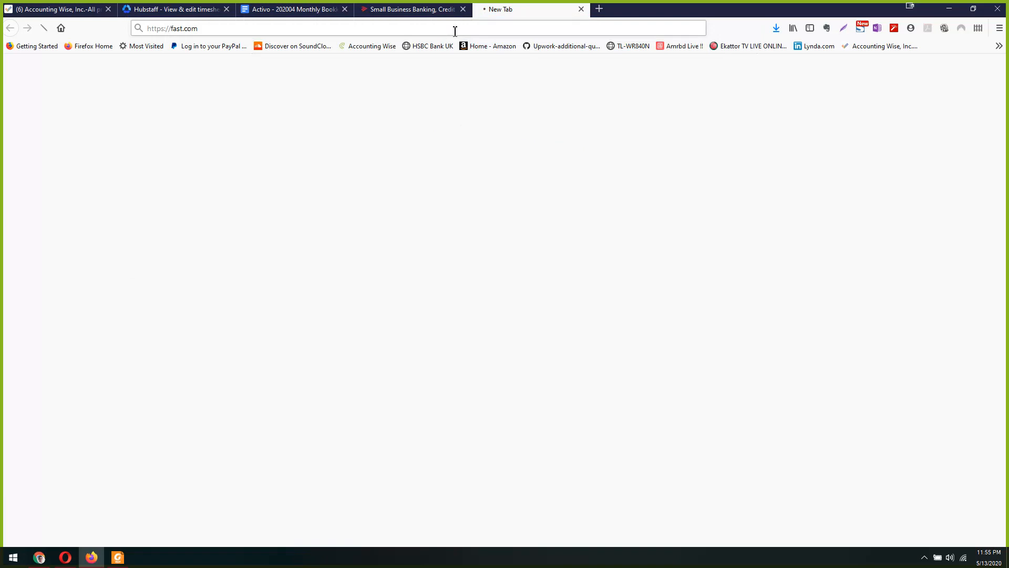
pyautogui.click(407, 9)
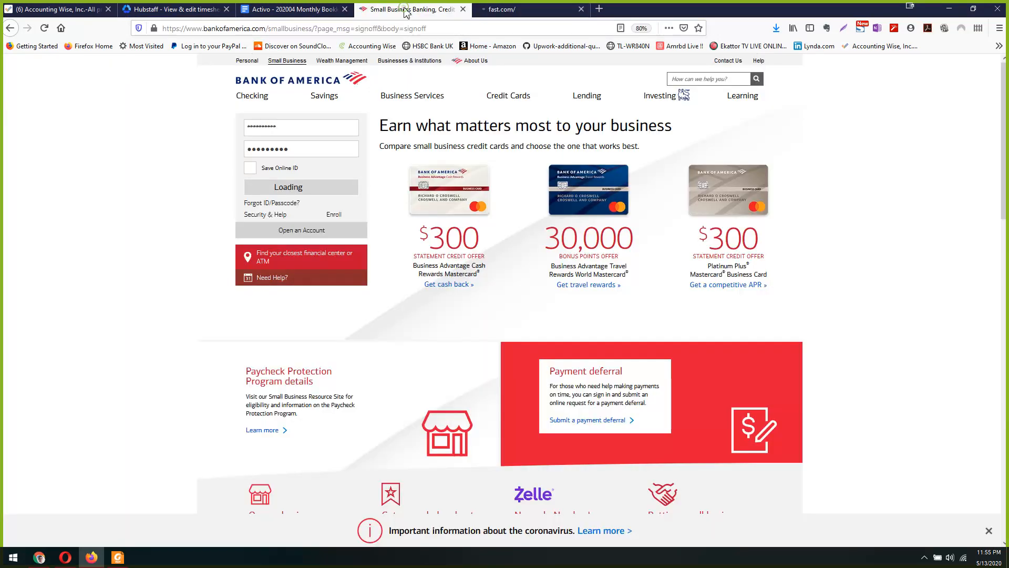
pyautogui.click(518, 14)
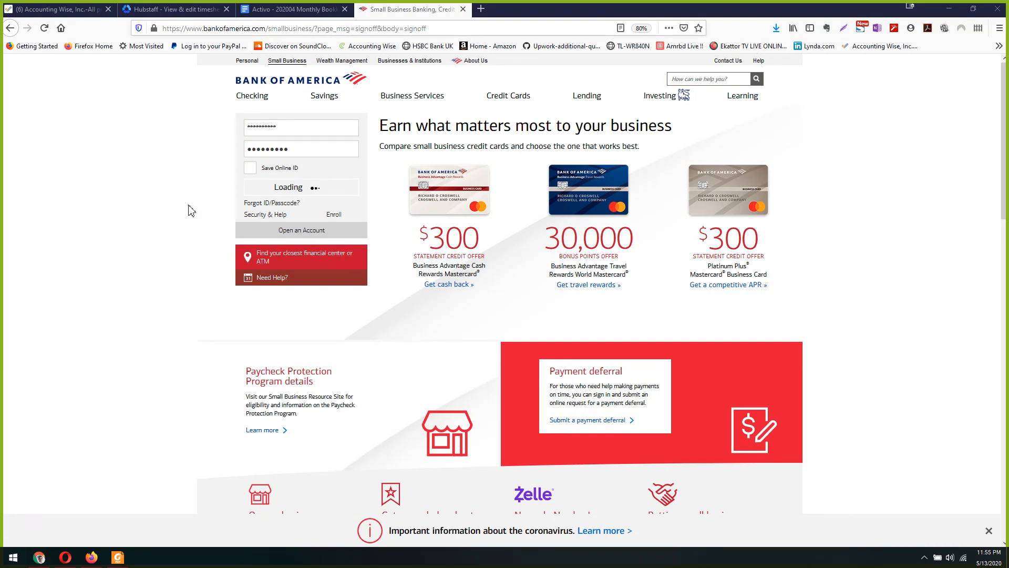
# Step: Scroll the signed-off Bank of America small business page back to its sign-in form
pyautogui.scroll(-15, 190, 210)
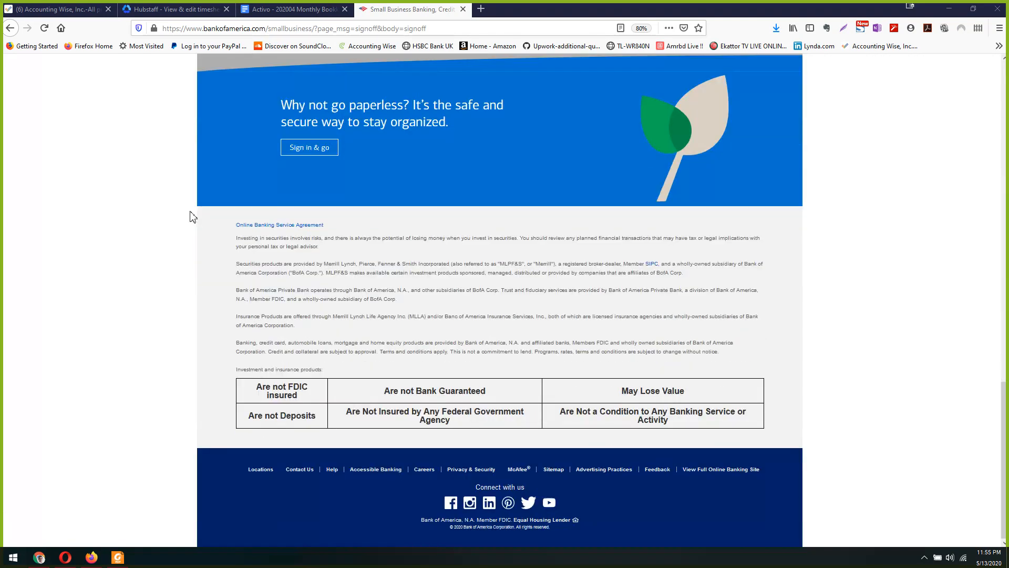
pyautogui.scroll(15, 193, 216)
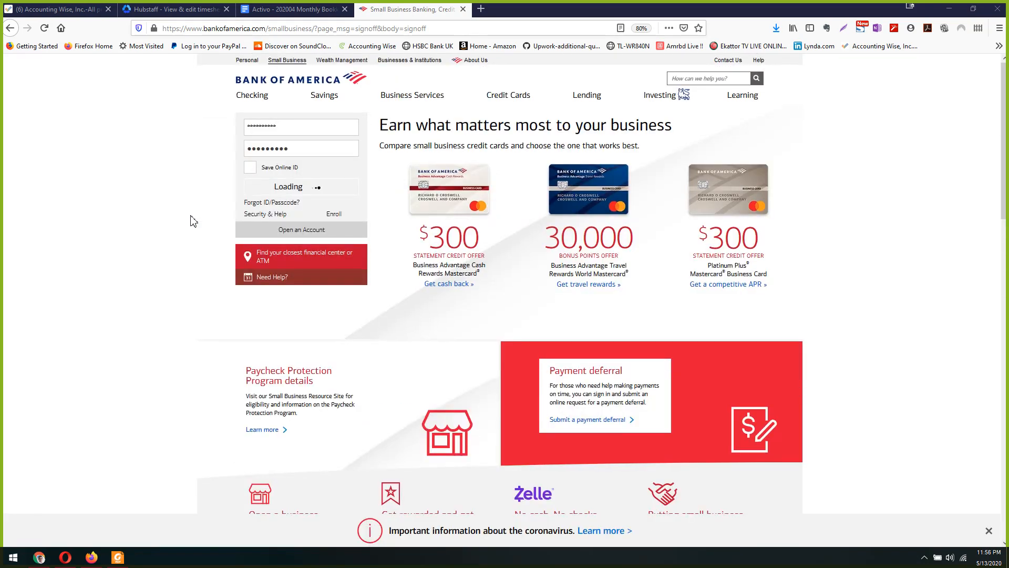
pyautogui.scroll(-4, 190, 218)
pyautogui.scroll(4, 190, 219)
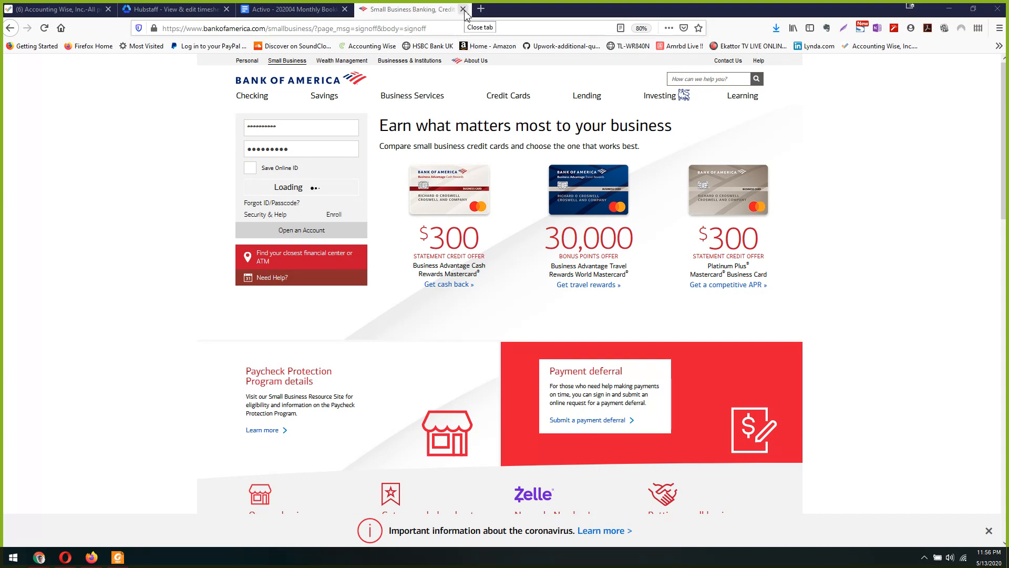
# Step: Load the Bank of America home page from the address bar
pyautogui.click(461, 31)
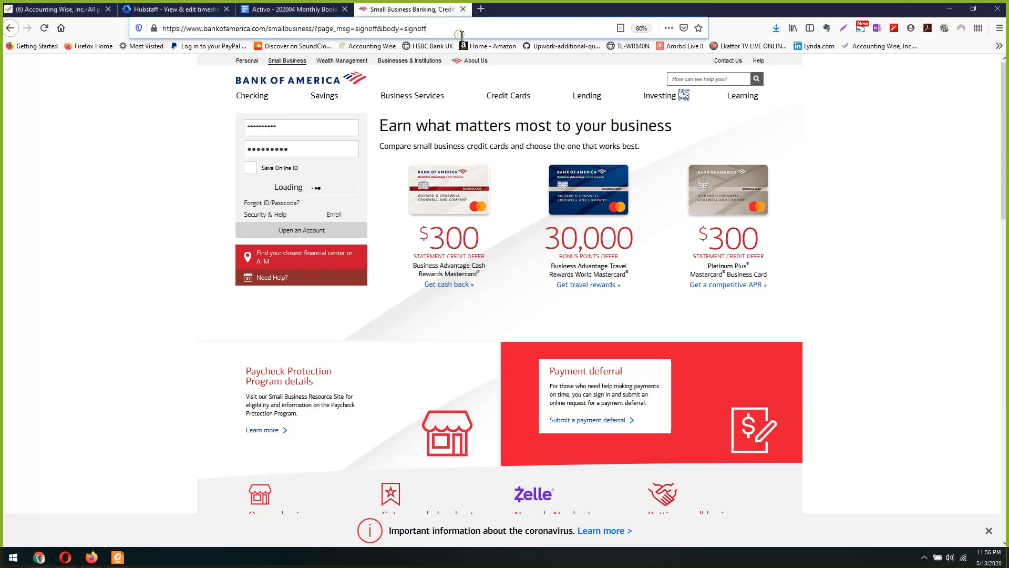
pyautogui.write('bankofamerica.com/')
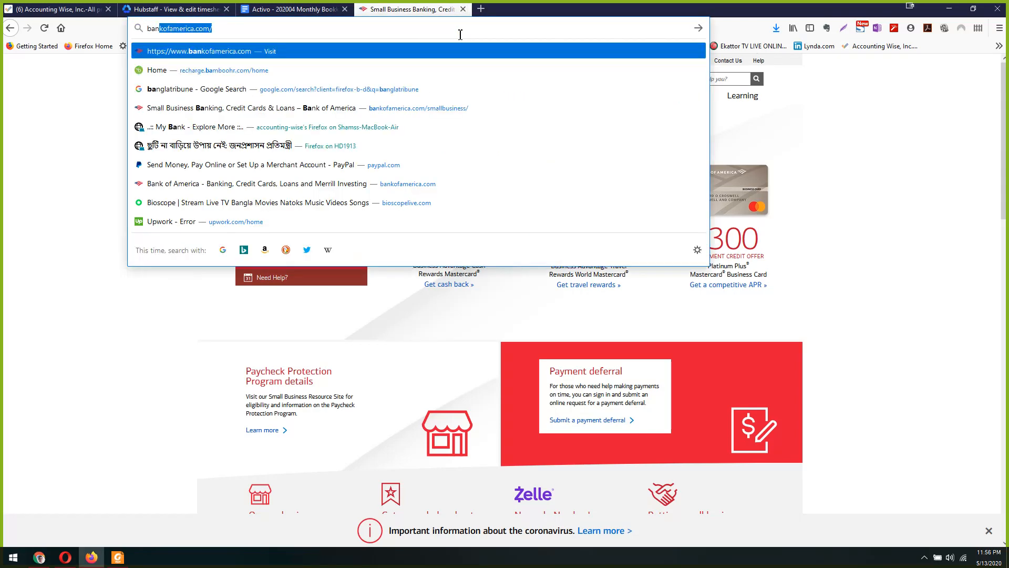
pyautogui.press('Return')
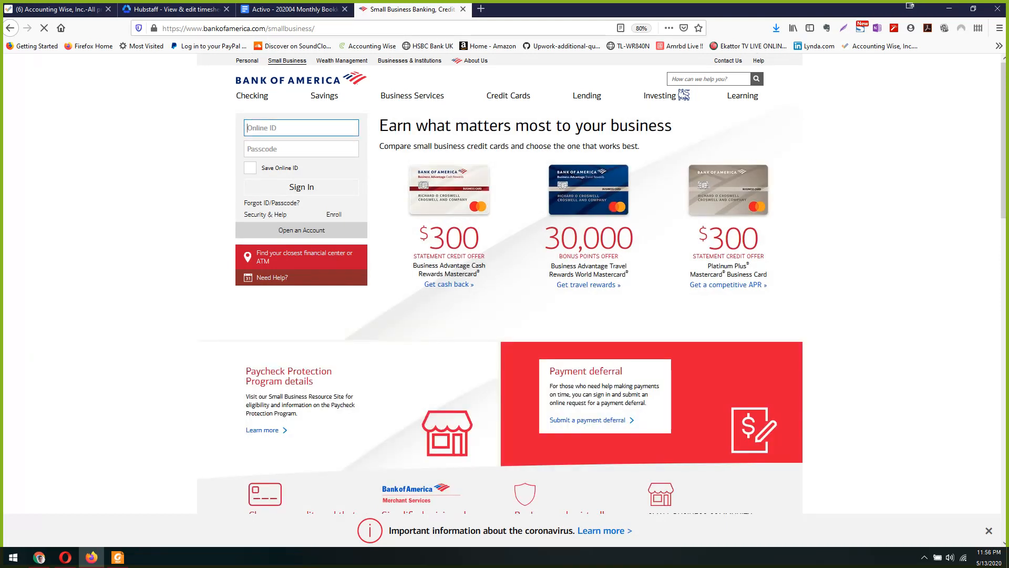
# Step: Sign in with the Online ID and account passcode, entering the security code to finish
pyautogui.click(266, 134)
pyautogui.write('dan_activo')
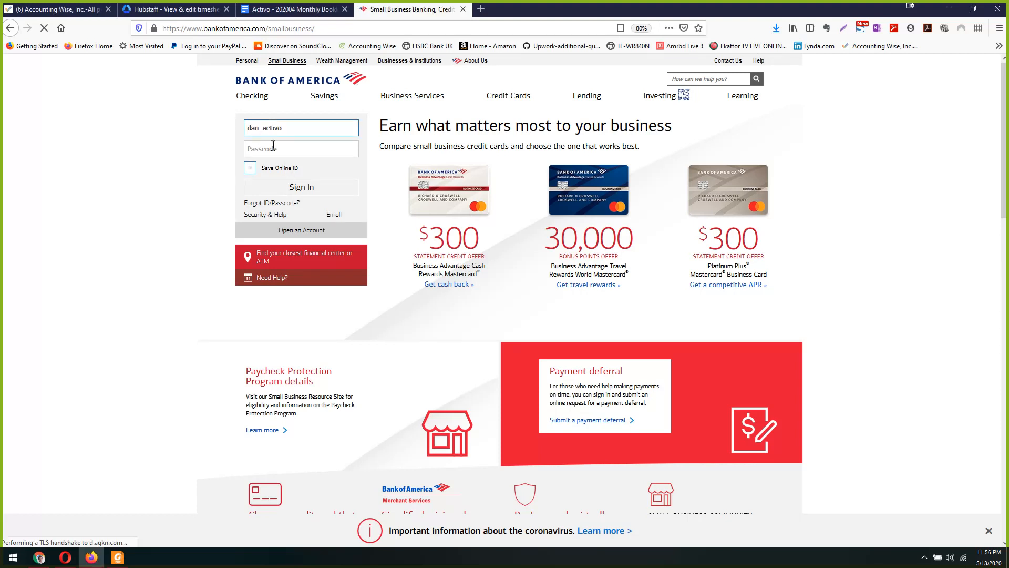
pyautogui.press('Tab')
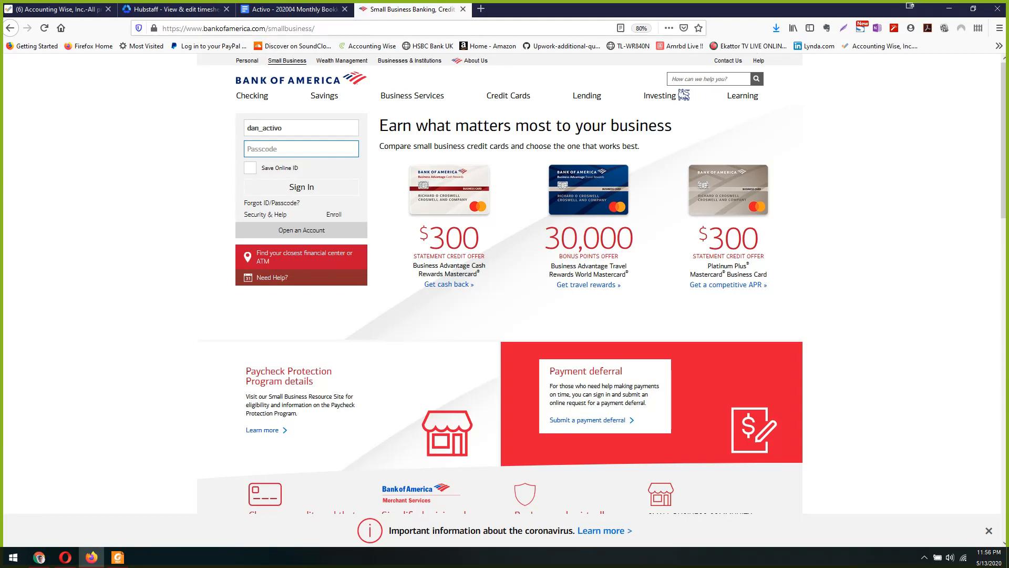
pyautogui.click(289, 150)
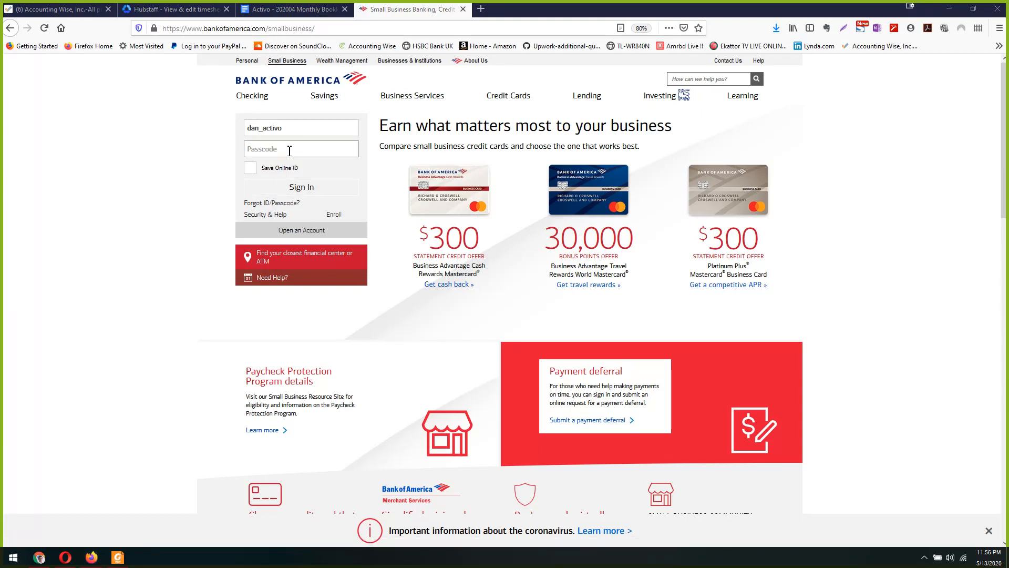
pyautogui.hotkey('ctrl', 'v')
pyautogui.click(297, 189)
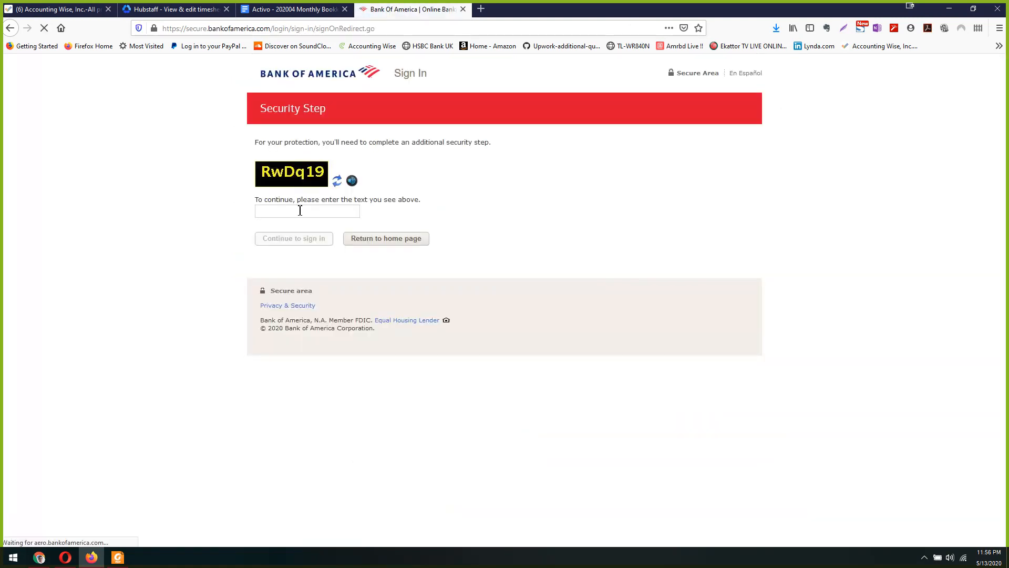
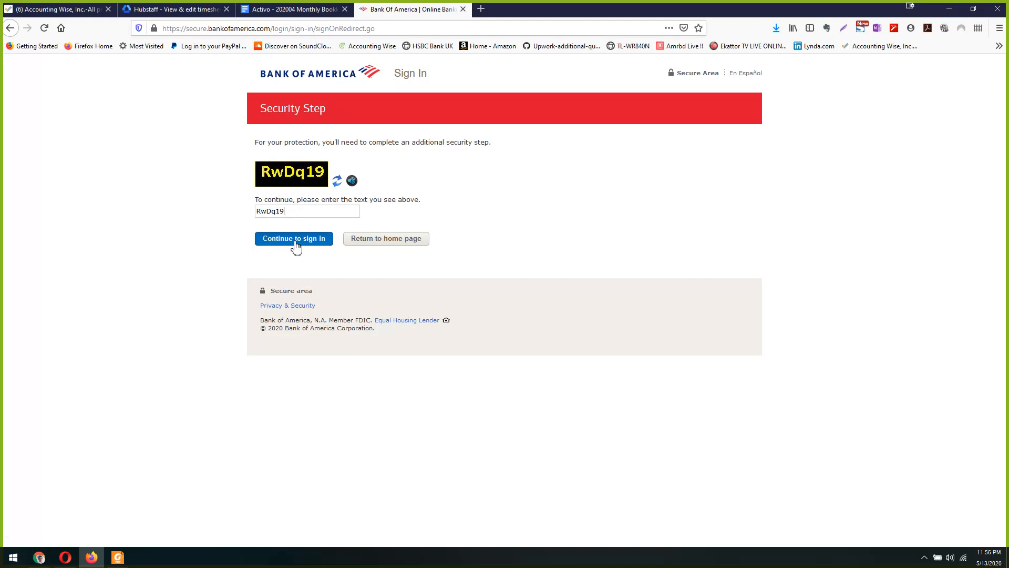
pyautogui.click(296, 242)
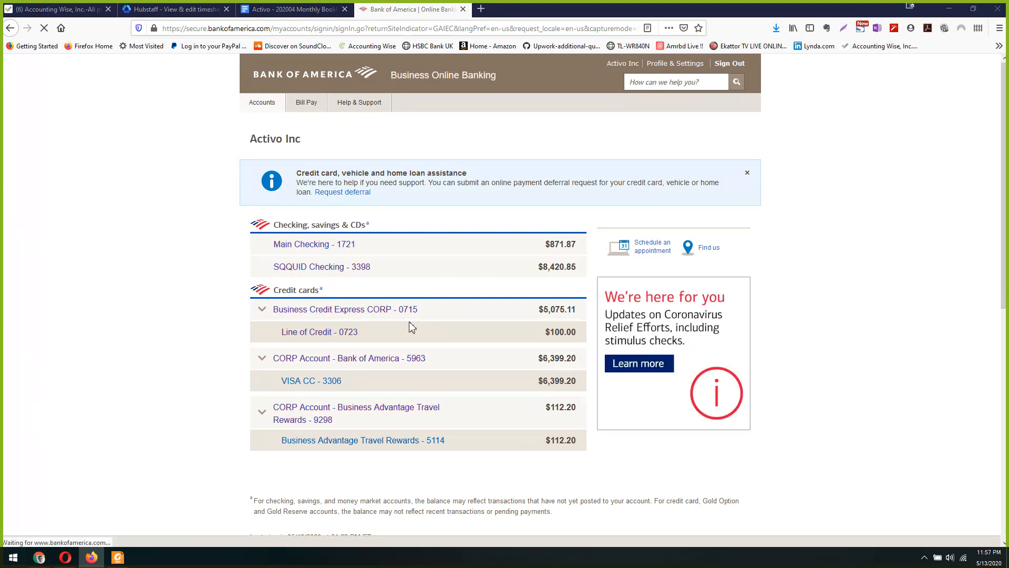
# Step: Glance at QuickBooks, then return to and scroll the Activo Inc accounts overview
pyautogui.hotkey('alt', 'Tab')
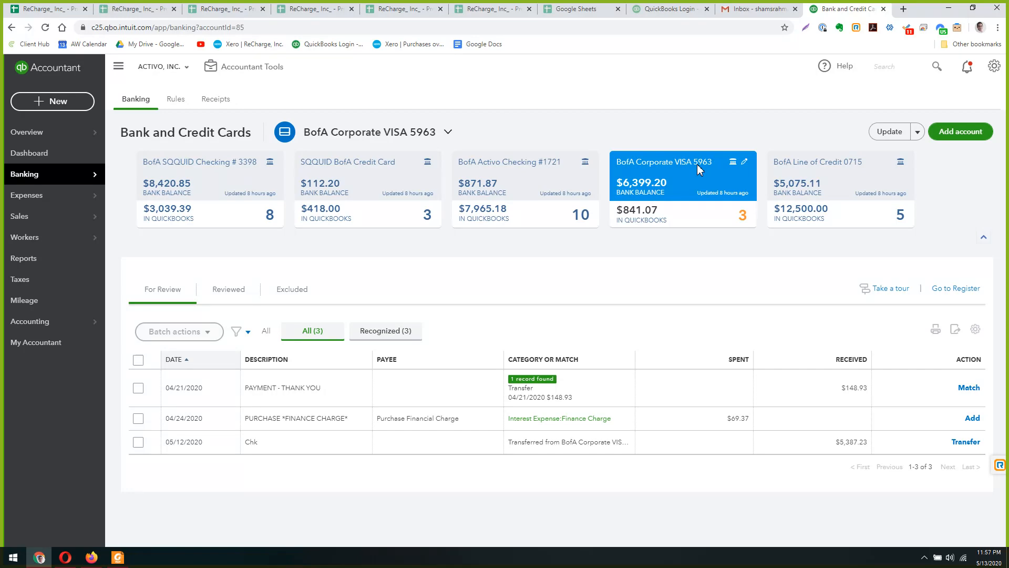
pyautogui.hotkey('alt', 'Tab')
pyautogui.scroll(-1, 757, 265)
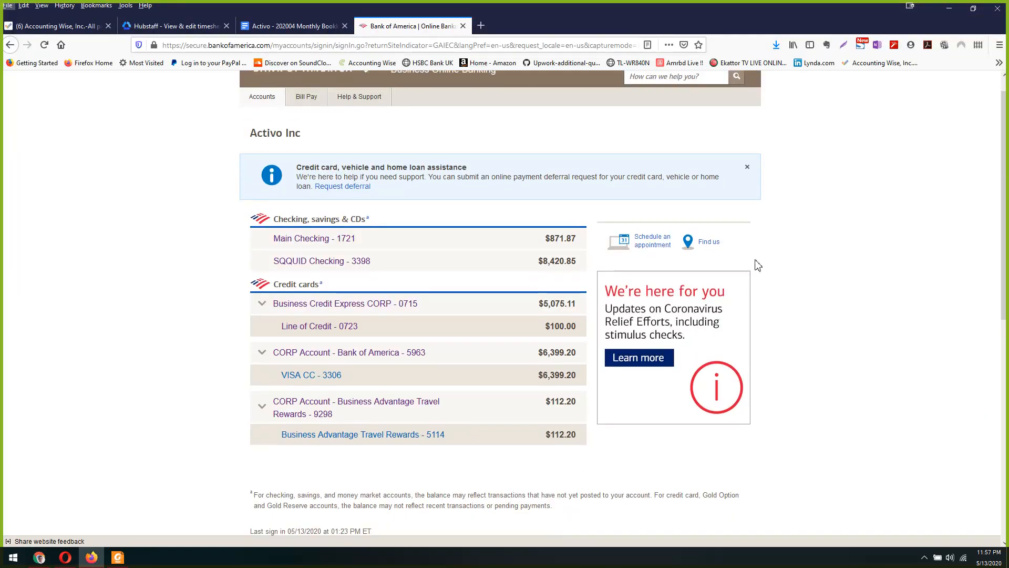
pyautogui.scroll(-1, 757, 265)
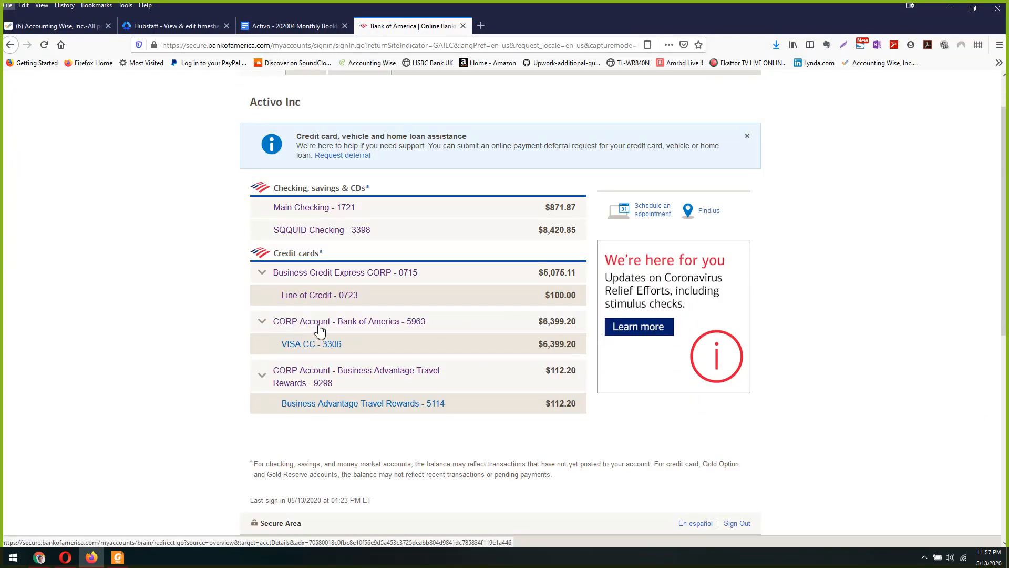
# Step: Collapse the other card groups and expand CORP Account - Bank of America showing VISA CC at $6,399.20
pyautogui.click(263, 323)
pyautogui.click(263, 305)
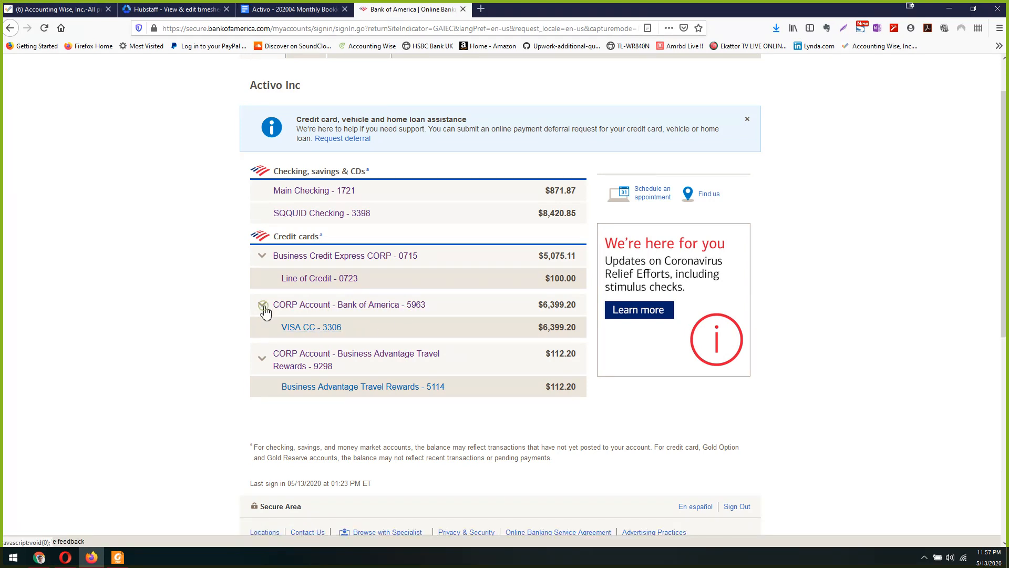
pyautogui.click(262, 331)
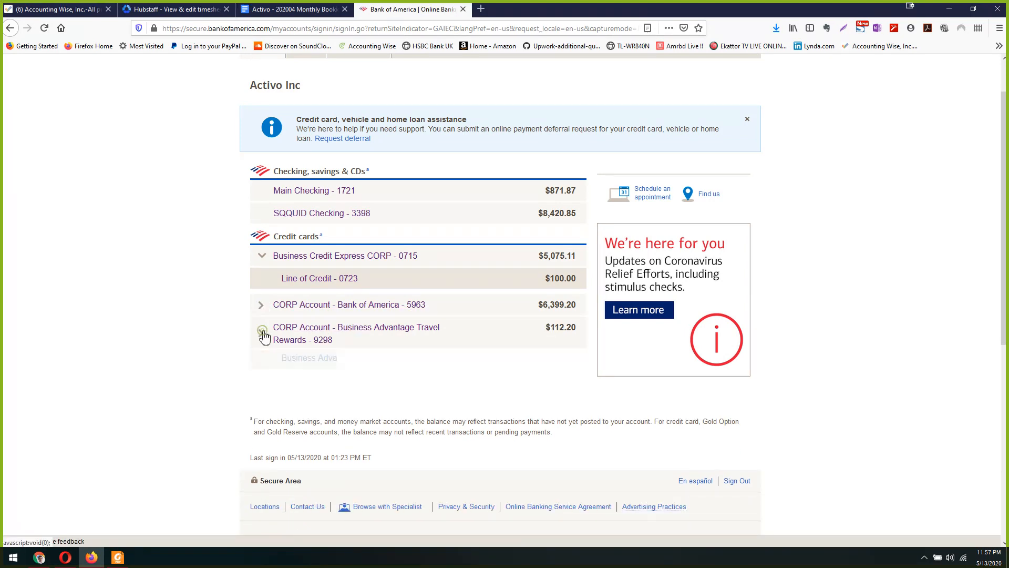
pyautogui.click(262, 257)
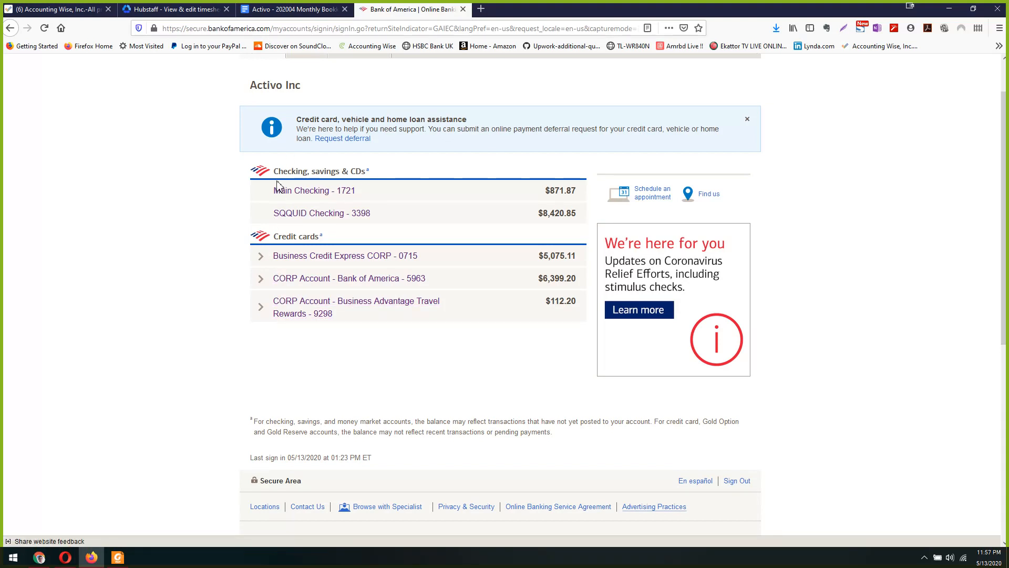
pyautogui.click(261, 257)
pyautogui.click(261, 257)
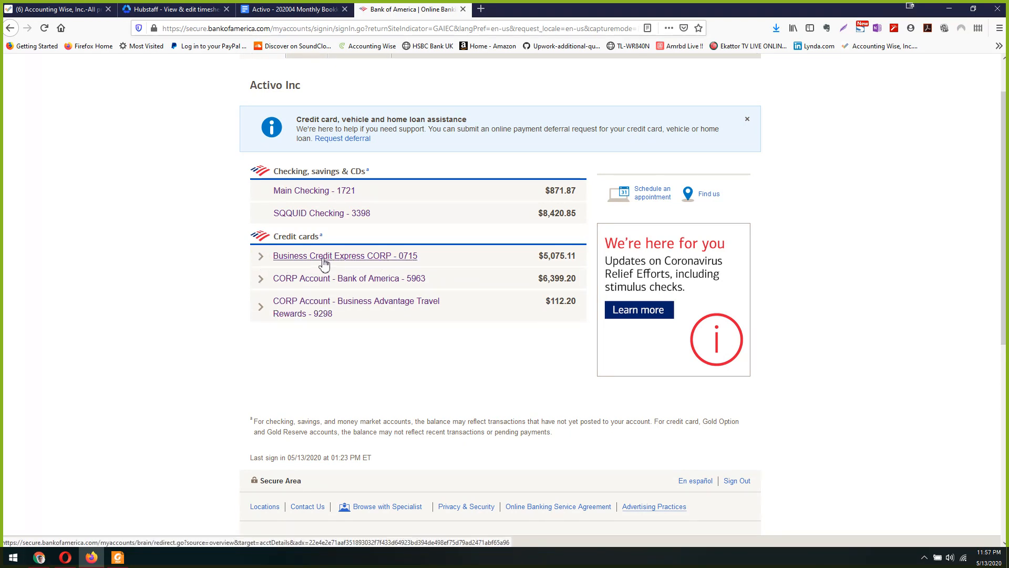
pyautogui.click(261, 258)
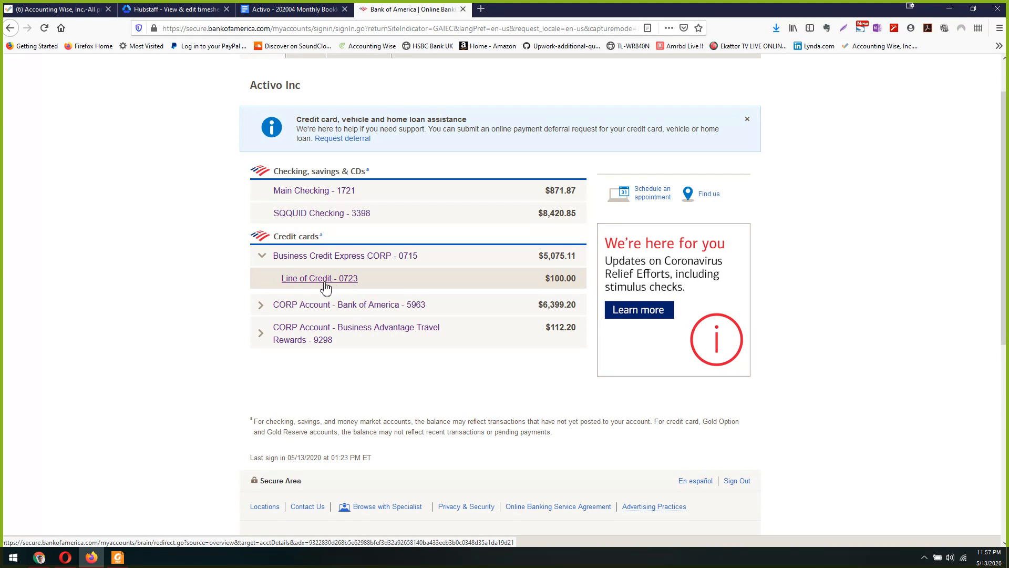
pyautogui.click(263, 257)
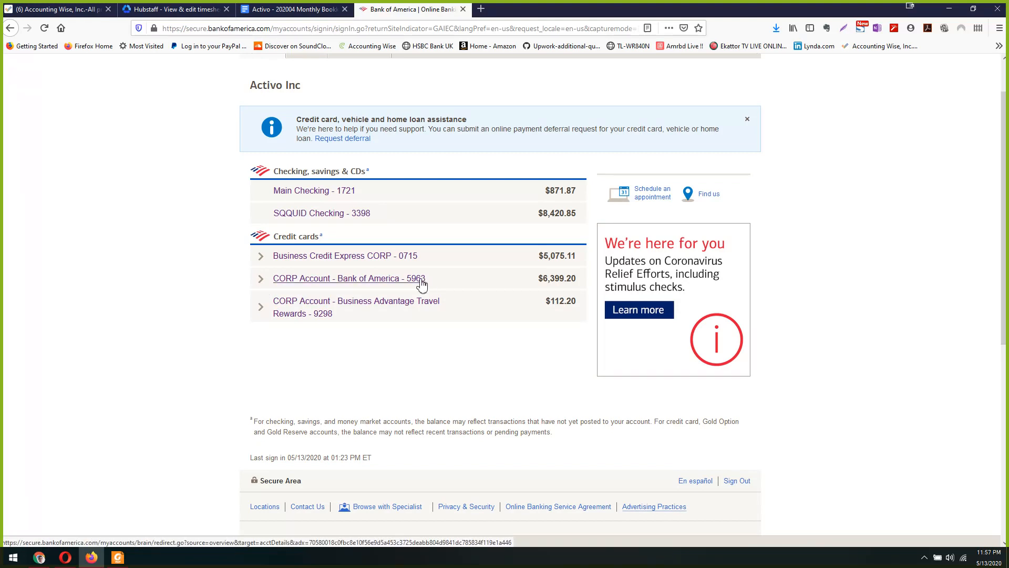
pyautogui.click(261, 280)
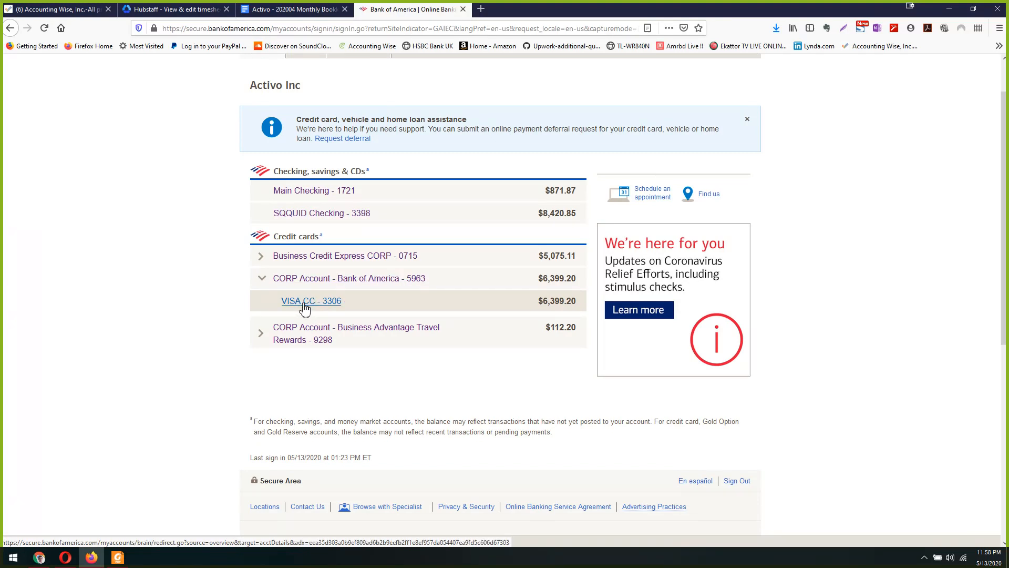
# Step: Open the corporate VISA CC account details, then switch over to QuickBooks
pyautogui.click(340, 288)
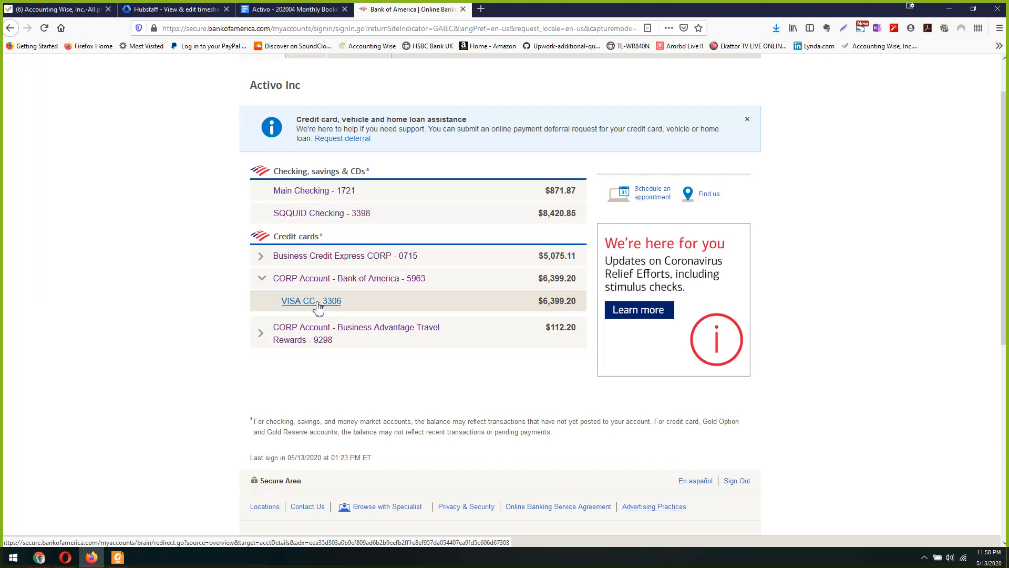
pyautogui.hotkey('alt', 'Tab')
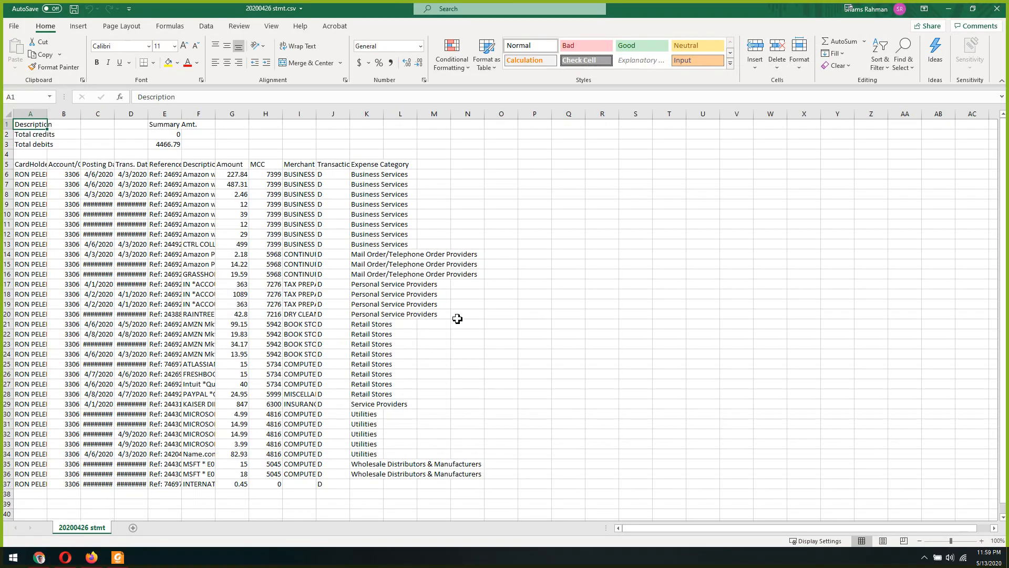
# Step: Auto-fit every column of the 20200426 stmt.csv sheet to its contents
pyautogui.click(9, 114)
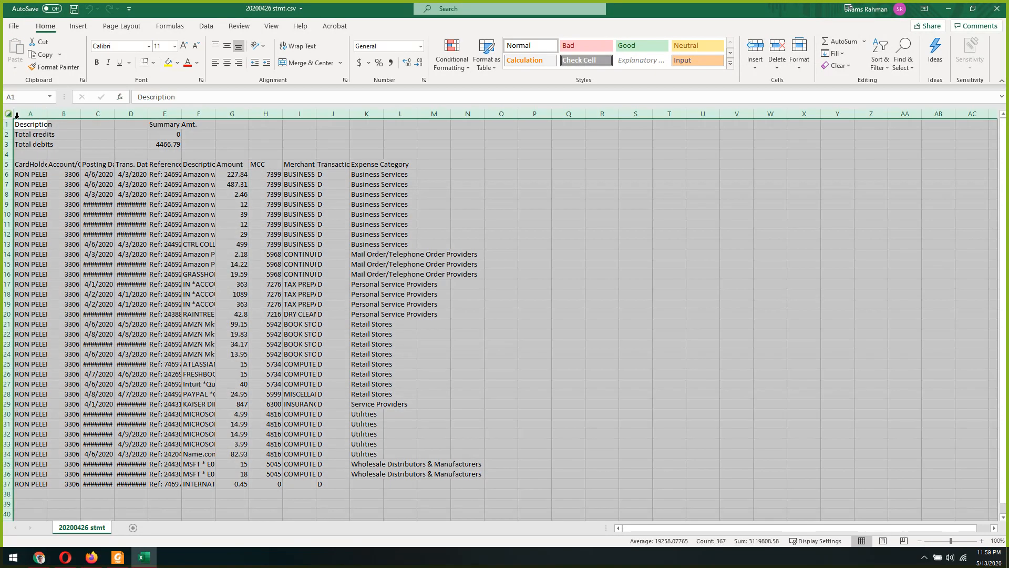
pyautogui.doubleClick(47, 114)
pyautogui.click(128, 204)
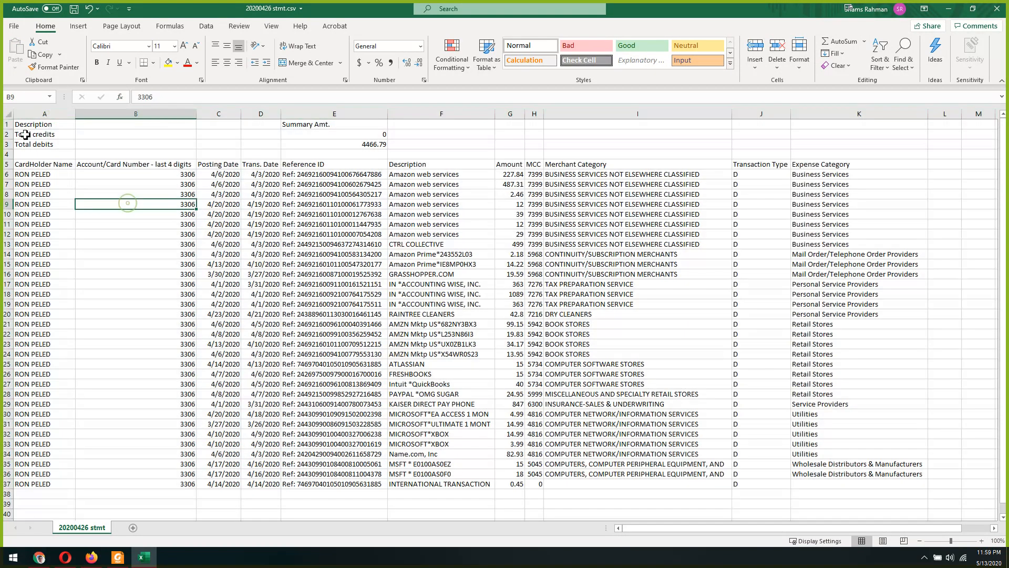
# Step: Set the whole sheet's font to Saira SemiCondensed, keeping the text at size 11
pyautogui.click(9, 113)
pyautogui.click(120, 47)
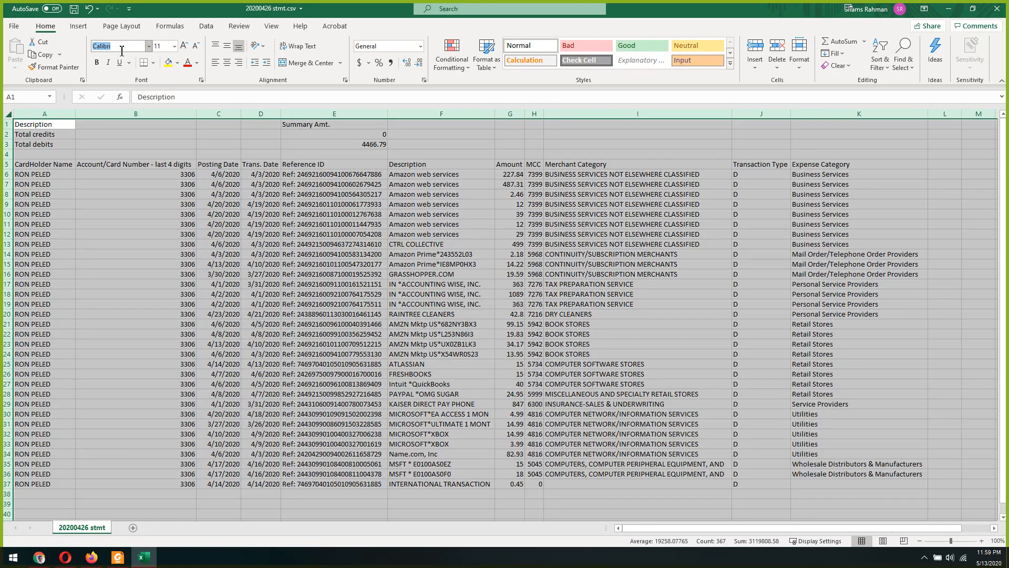
pyautogui.write('Saira SemiCondensed')
pyautogui.press('Return')
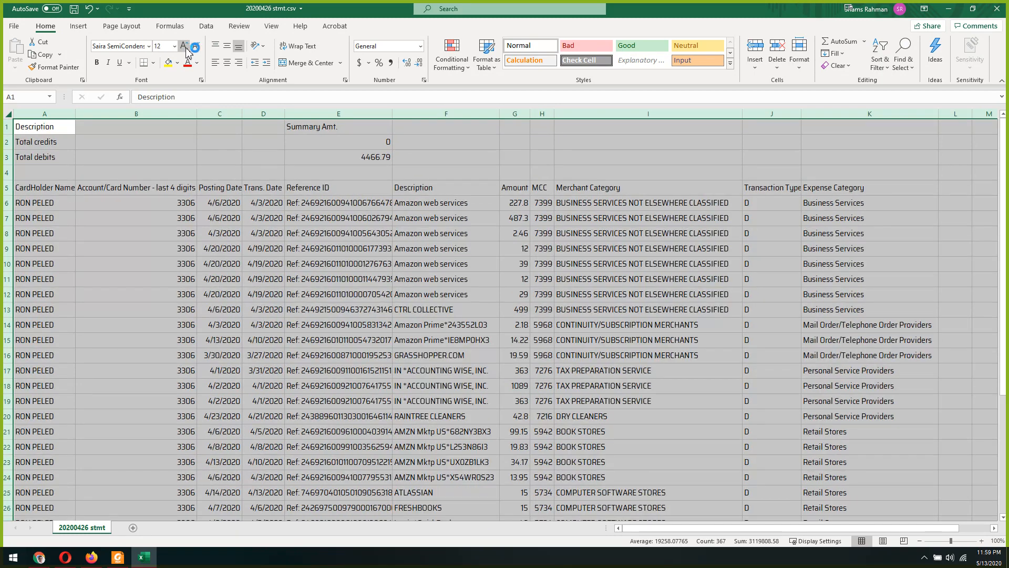
pyautogui.click(194, 49)
pyautogui.click(356, 312)
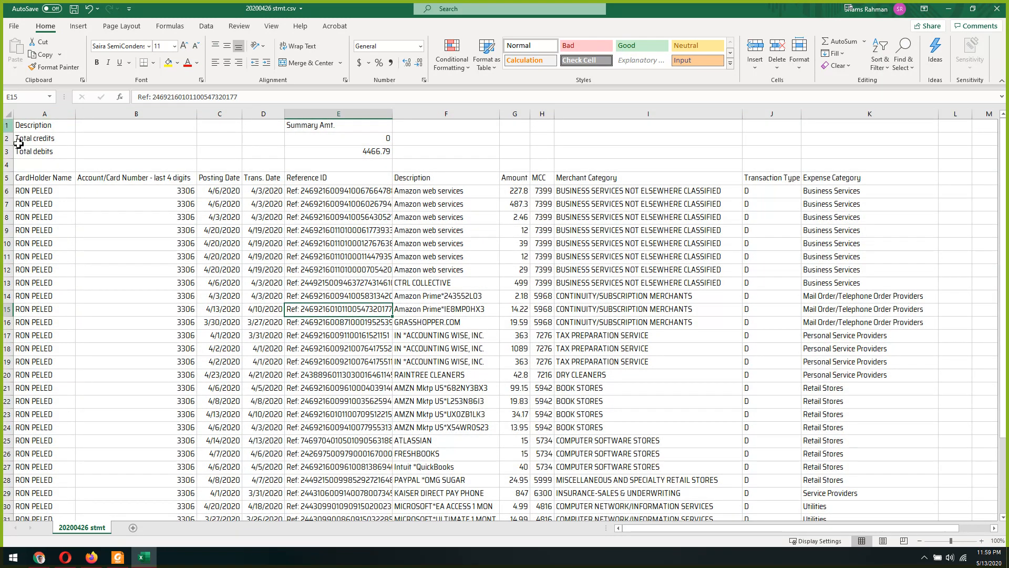
# Step: Auto-fit column A to its contents and select the row 18 reference ID
pyautogui.click(470, 241)
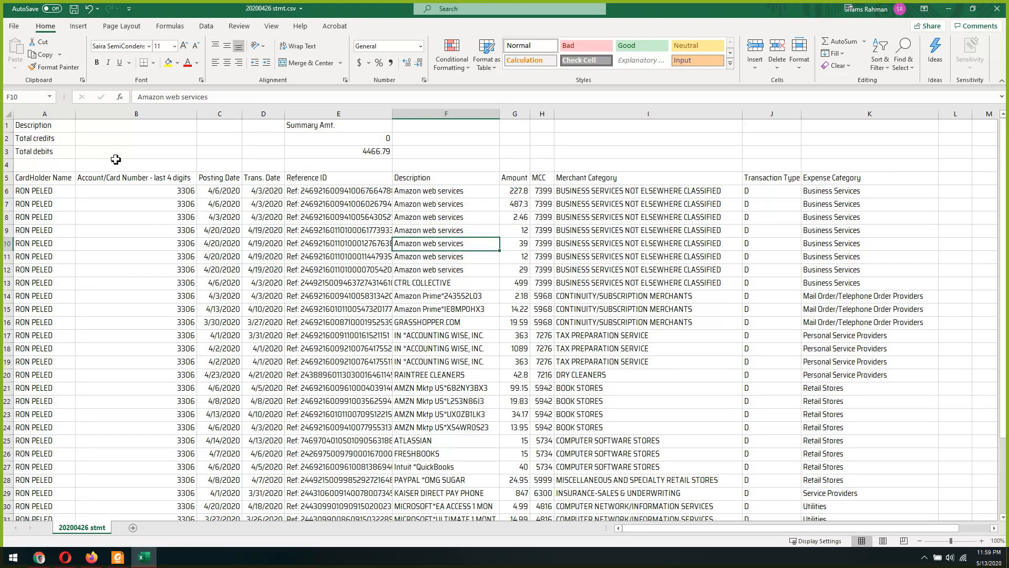
pyautogui.doubleClick(75, 113)
pyautogui.click(318, 352)
pyautogui.scroll(-5, 244, 297)
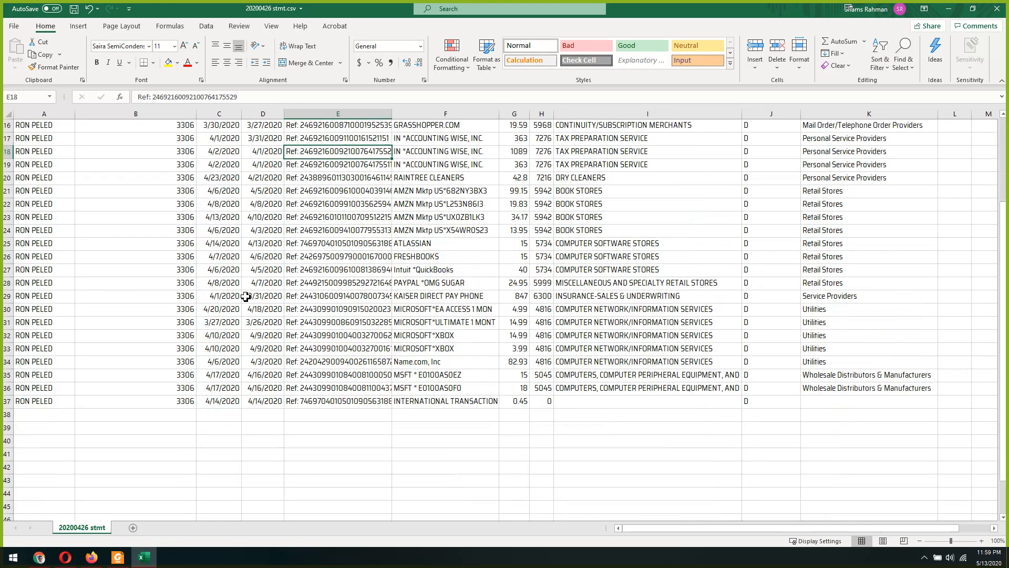
pyautogui.scroll(5, 245, 297)
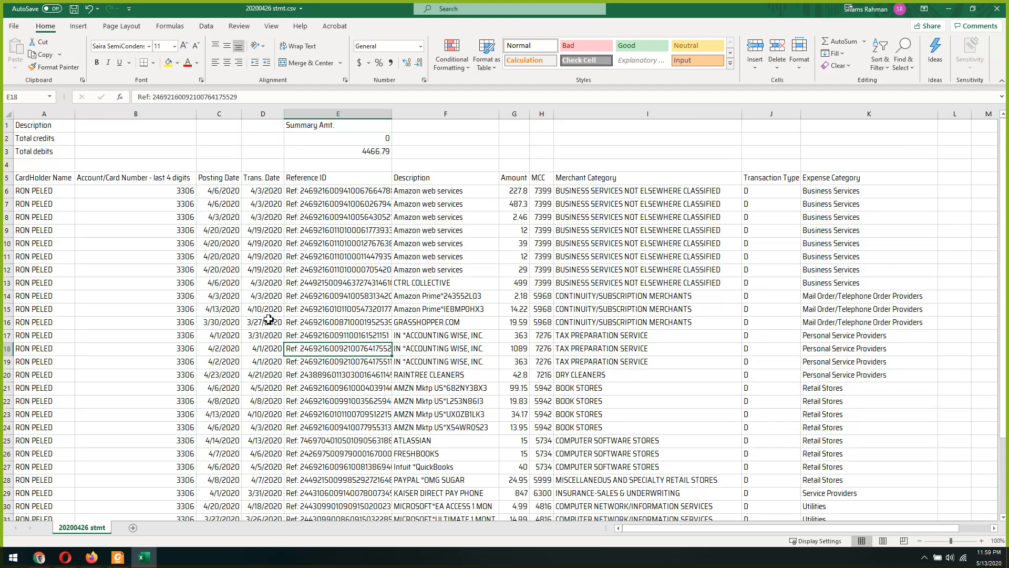
# Step: Add a new Sheet1 with the headers Date, Description and Amount in A1:C1
pyautogui.click(133, 528)
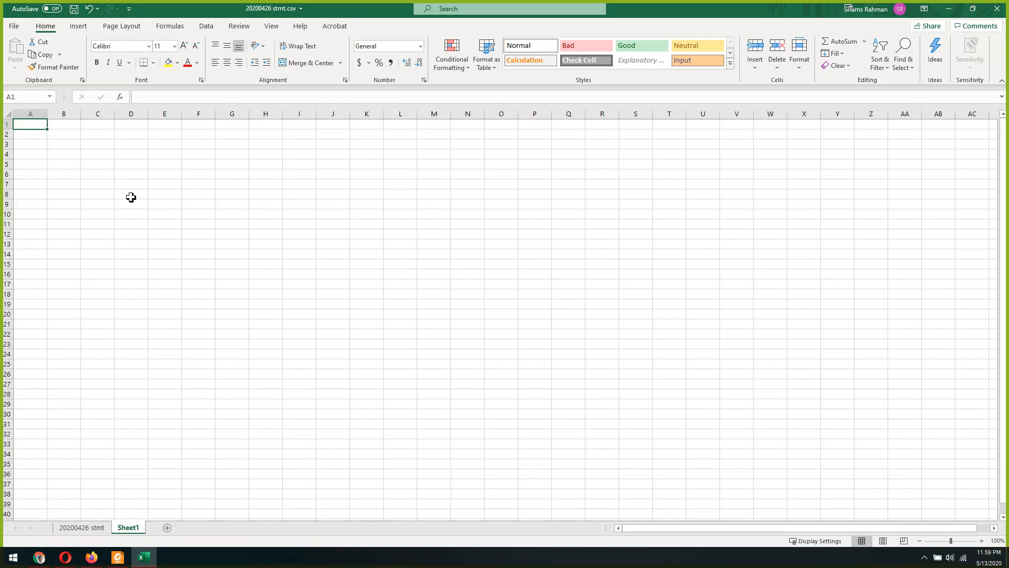
pyautogui.write('Date')
pyautogui.press('Tab')
pyautogui.write('A')
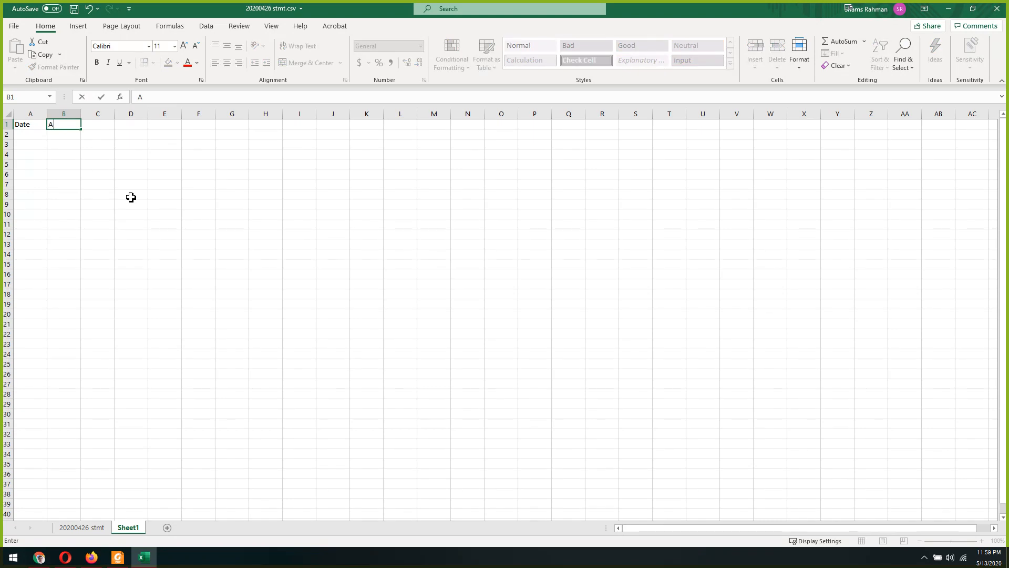
pyautogui.write('Description')
pyautogui.press('Tab')
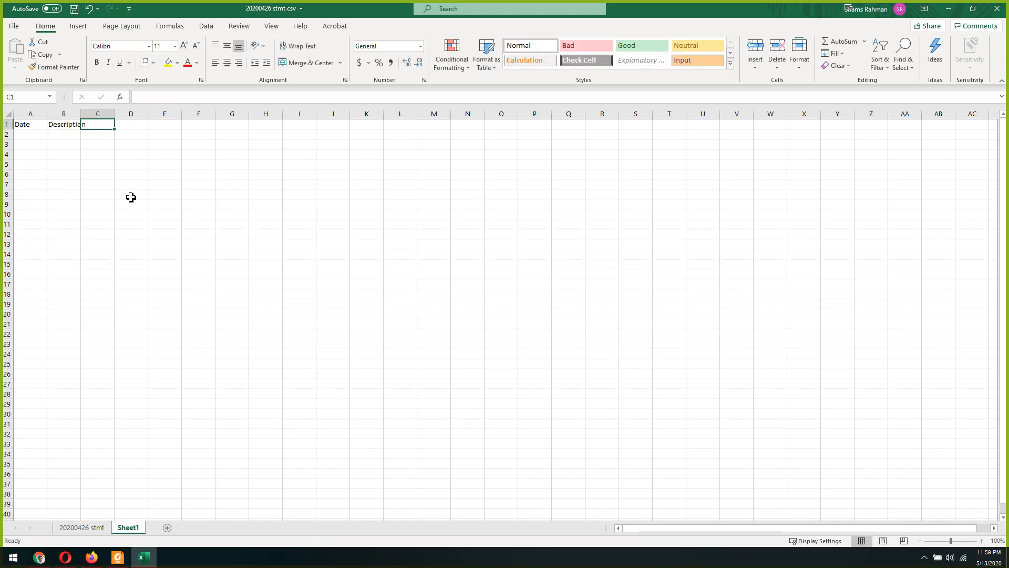
pyautogui.write('Amount')
pyautogui.press('Tab')
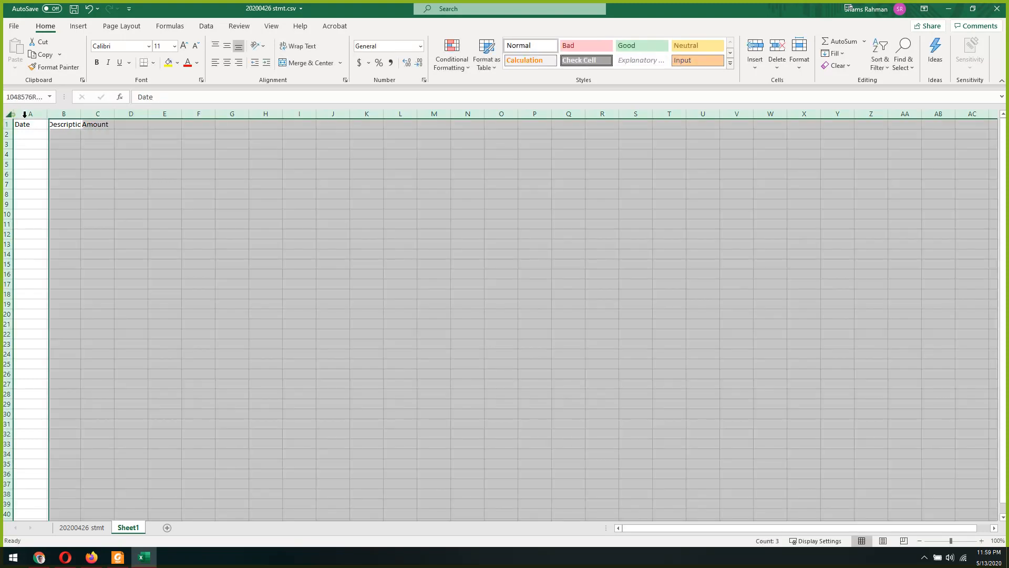
# Step: Set the whole sheet's font to Saira SemiCondensed and return to the 20200426 stmt sheet
pyautogui.click(8, 115)
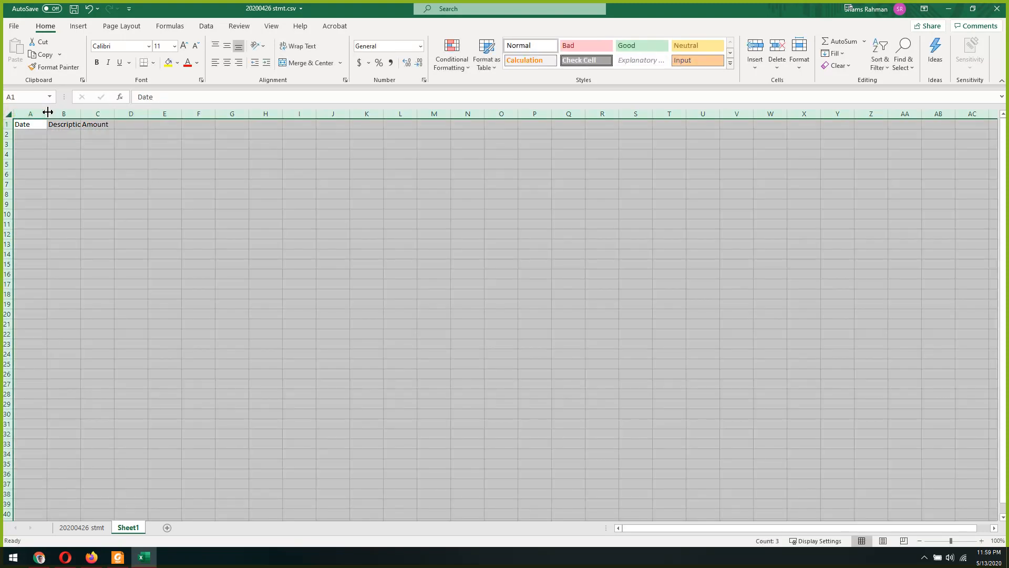
pyautogui.click(132, 46)
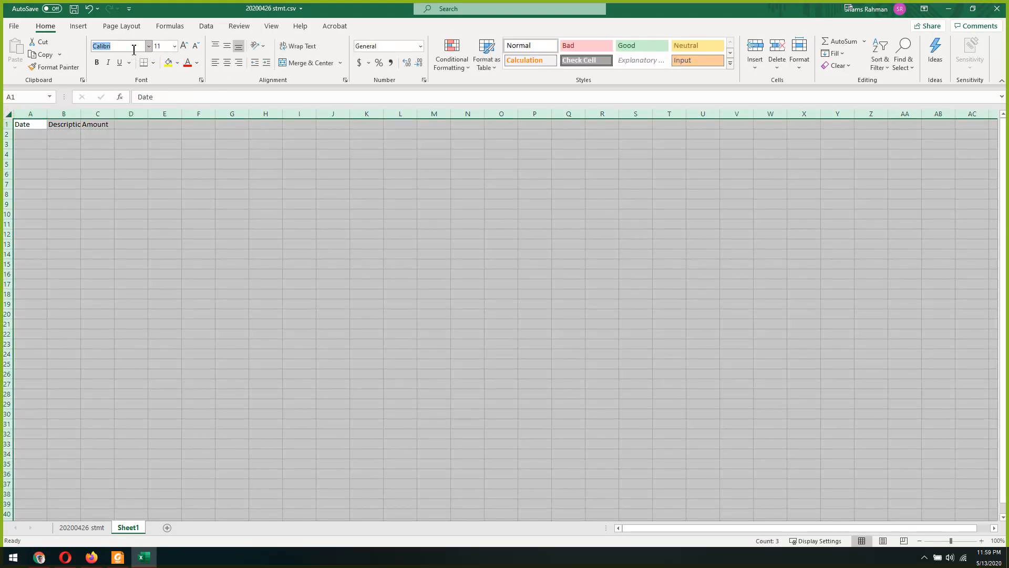
pyautogui.write('Saira SemiCondens')
pyautogui.press('Return')
pyautogui.click(141, 225)
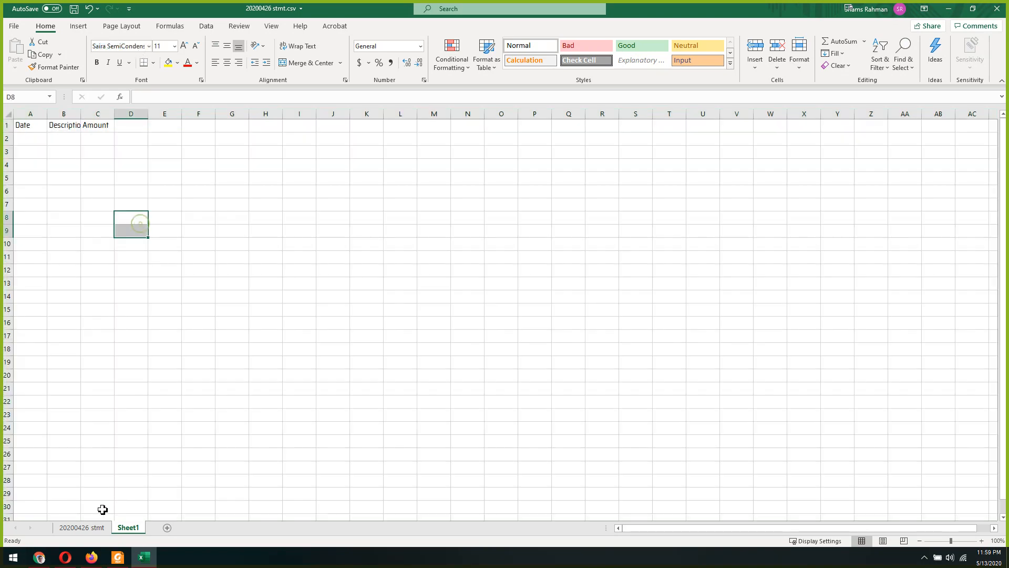
pyautogui.click(82, 527)
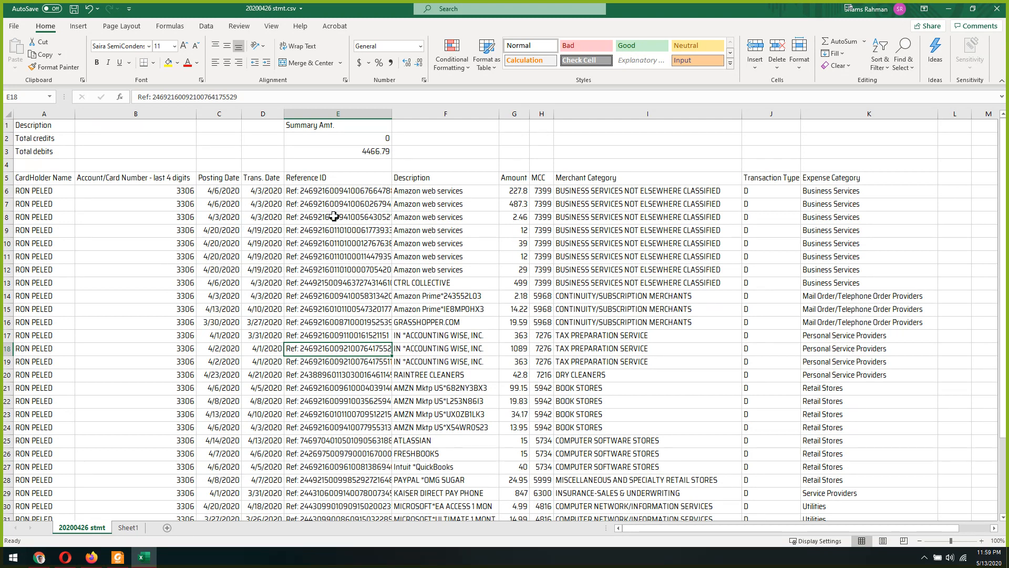
# Step: Widen the Posting Date column and copy the posting dates from row 6 through row 37
pyautogui.moveTo(242, 115); pyautogui.dragTo(301, 114)
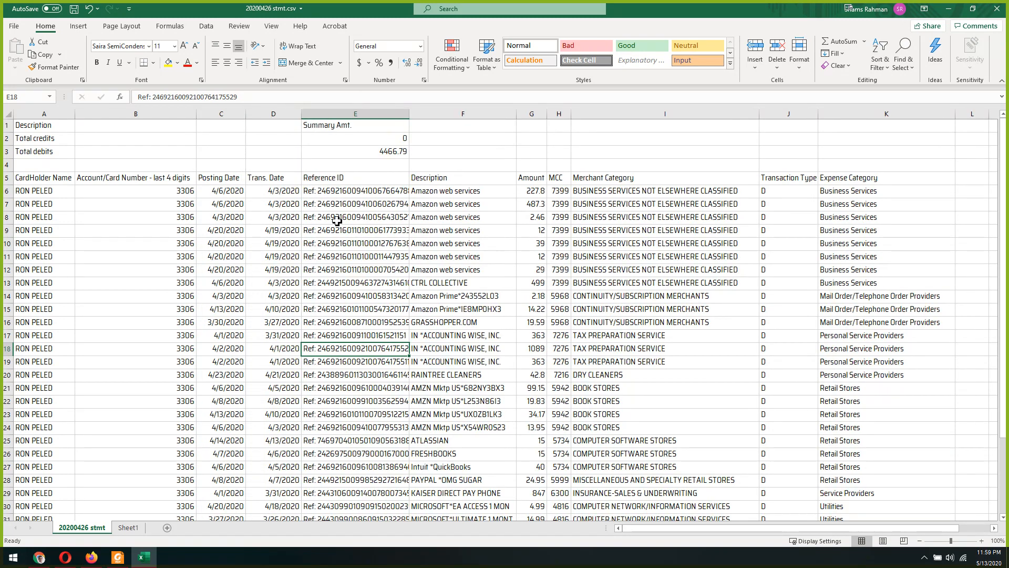
pyautogui.click(231, 192)
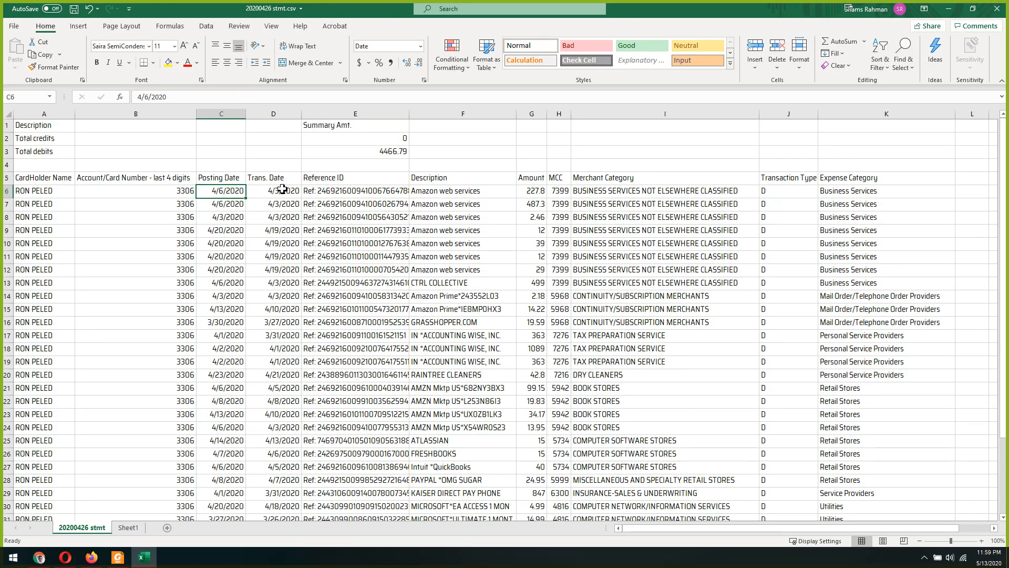
pyautogui.moveTo(278, 190); pyautogui.dragTo(284, 349)
pyautogui.scroll(-3, 286, 348)
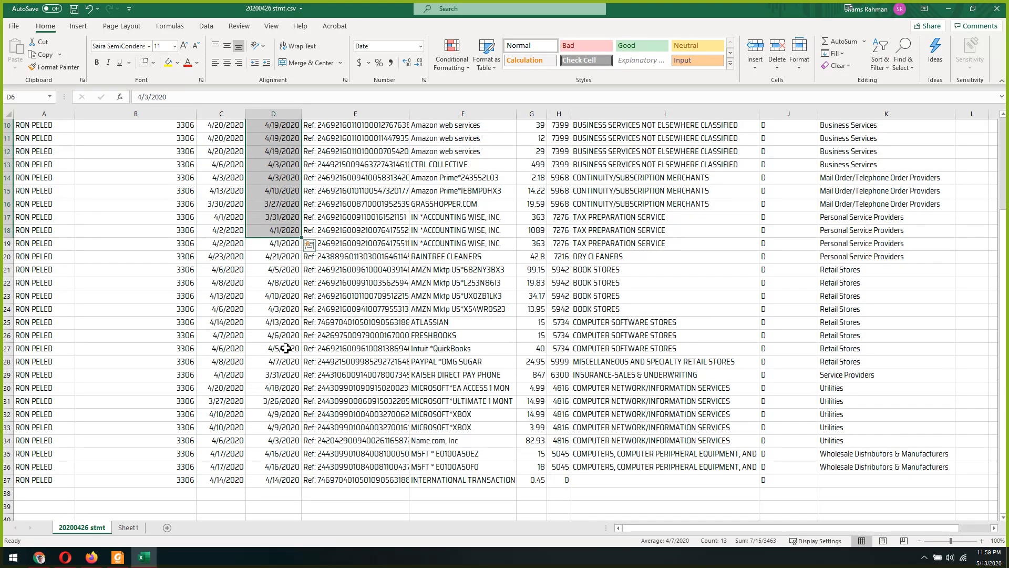
pyautogui.scroll(3, 286, 347)
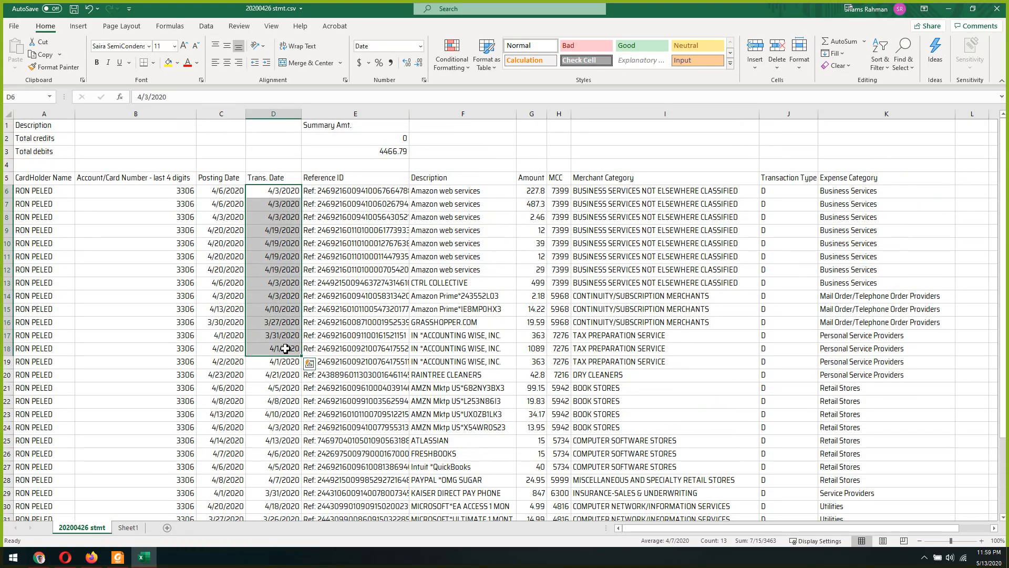
pyautogui.scroll(-3, 360, 328)
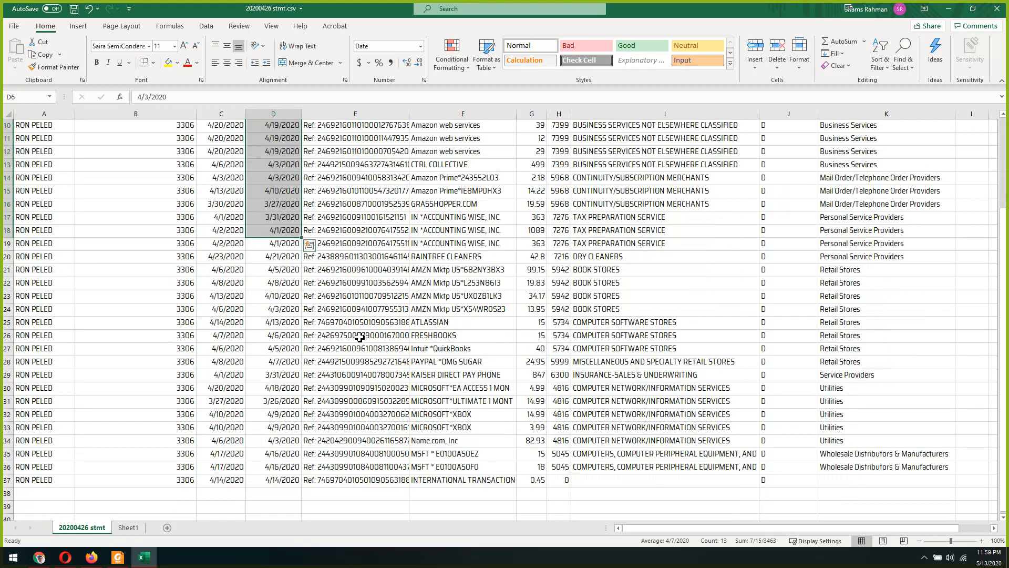
pyautogui.scroll(3, 359, 337)
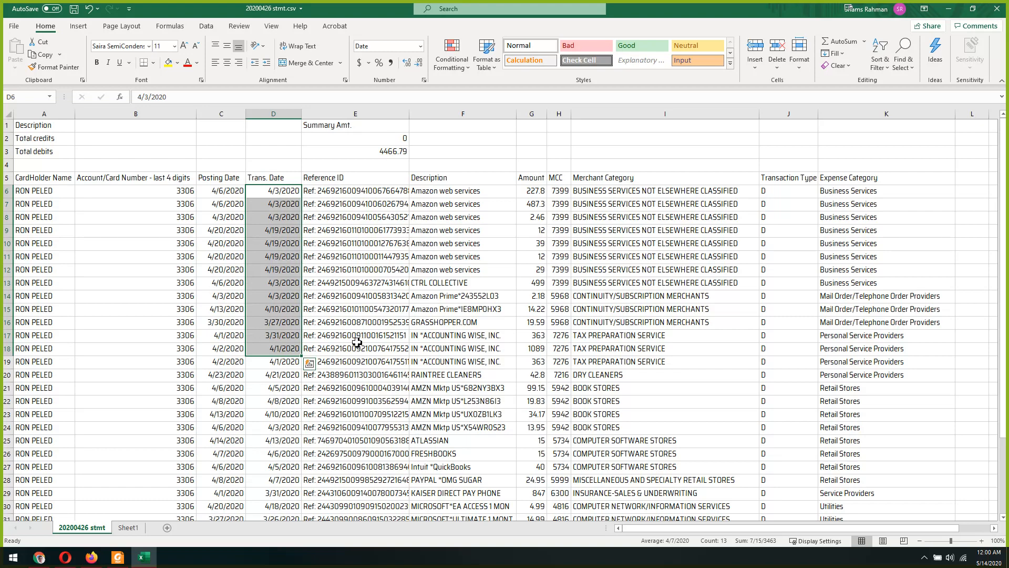
pyautogui.scroll(-3, 358, 341)
pyautogui.scroll(3, 357, 342)
pyautogui.moveTo(225, 197); pyautogui.dragTo(223, 491)
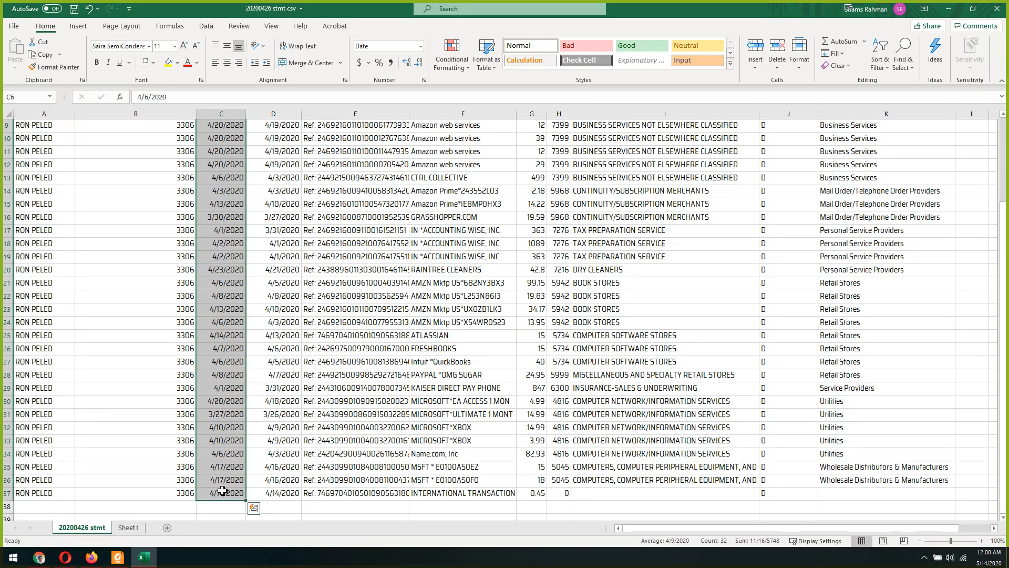
pyautogui.hotkey('ctrl', 'c')
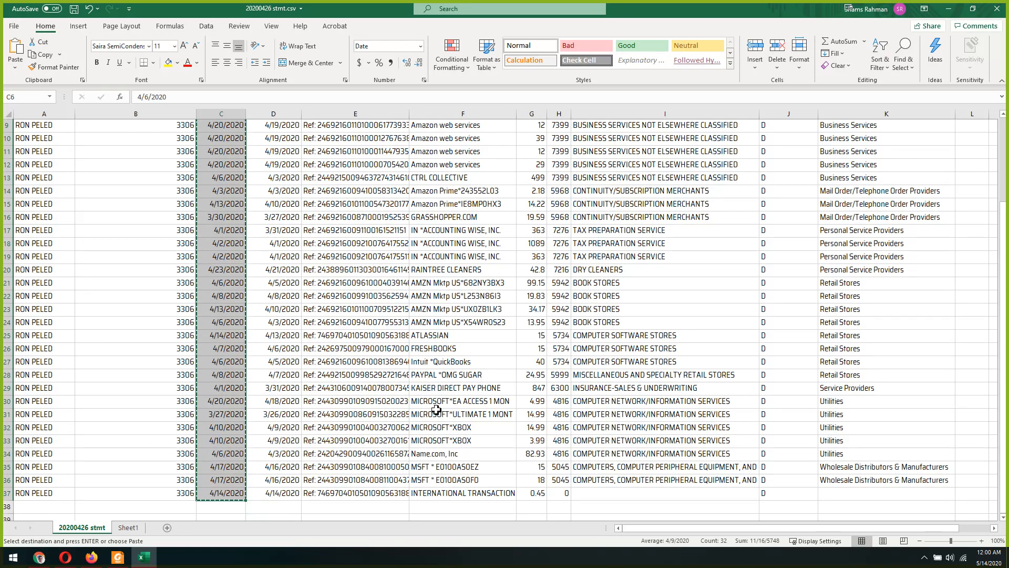
# Step: Inspect row 31, comparing its 3/26/2020 transaction date with its posting date and reference ID
pyautogui.click(283, 423)
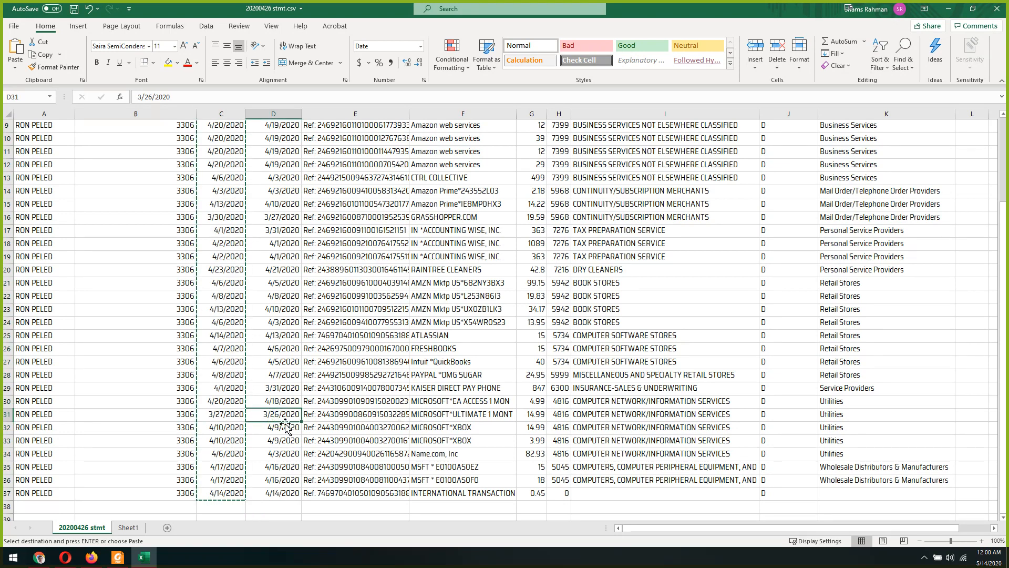
pyautogui.click(365, 418)
pyautogui.press('Right')
pyautogui.press('Right')
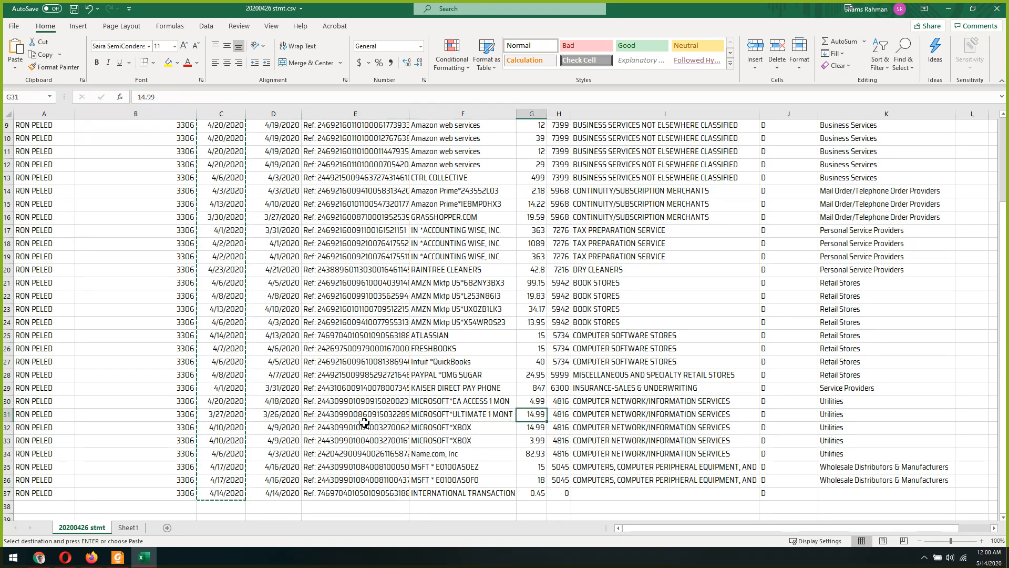
pyautogui.press('Left')
pyautogui.press('Left')
pyautogui.press('Left')
pyautogui.press('Left')
pyautogui.press('Left')
pyautogui.press('Right')
pyautogui.press('Right')
pyautogui.press('Right')
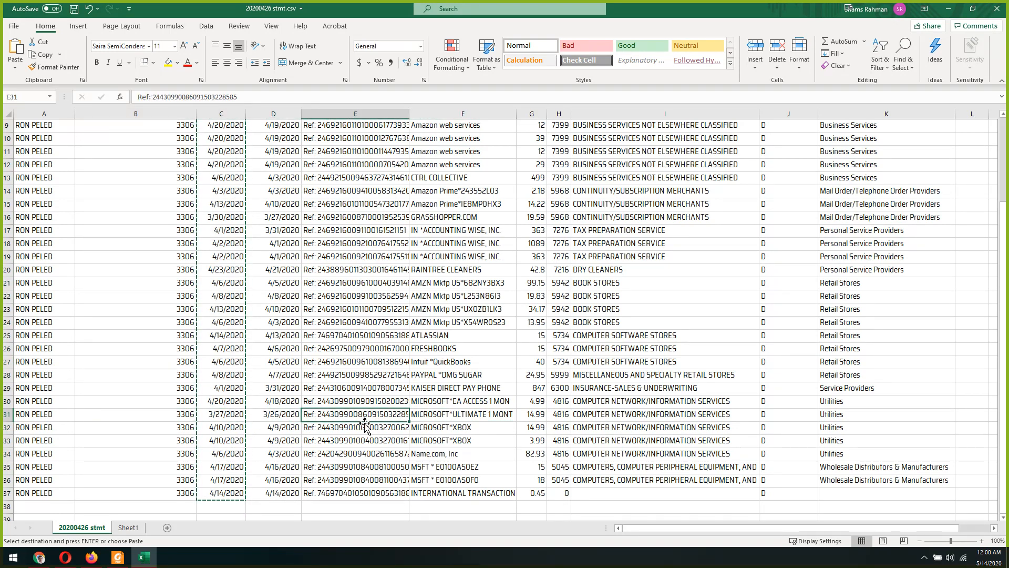
pyautogui.press('Left')
pyautogui.press('Right')
pyautogui.press('Right')
pyautogui.press('Left')
pyautogui.press('Left')
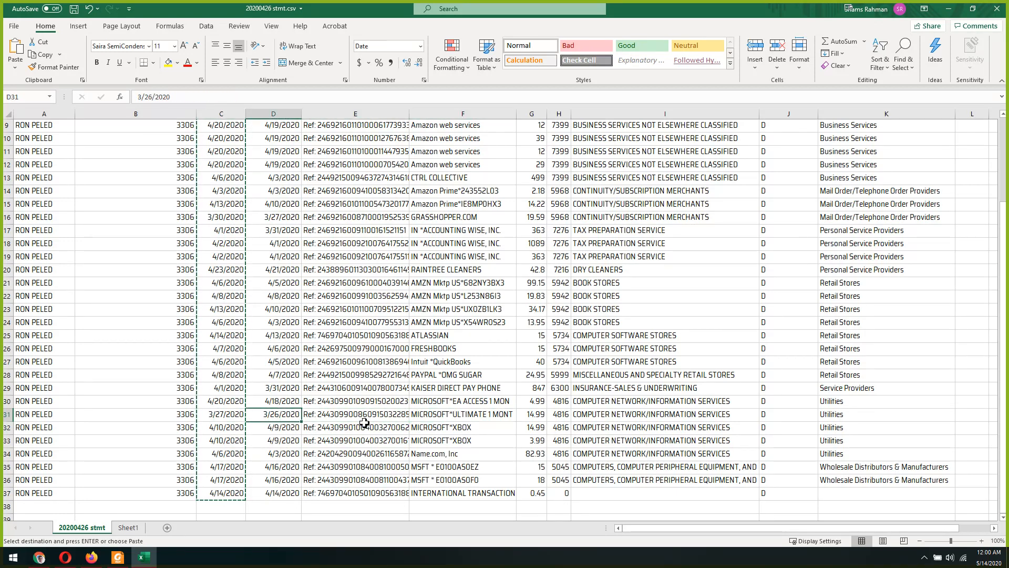
pyautogui.press('Right')
pyautogui.press('Left')
pyautogui.press('Left')
pyautogui.press('Left')
pyautogui.press('Right')
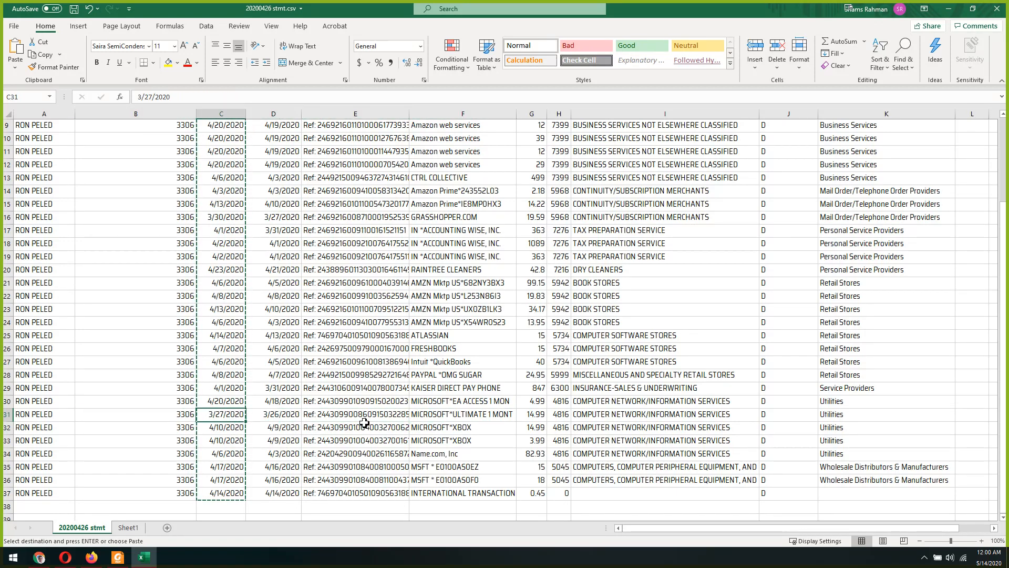
pyautogui.press('Right')
pyautogui.press('Right')
pyautogui.press('Left')
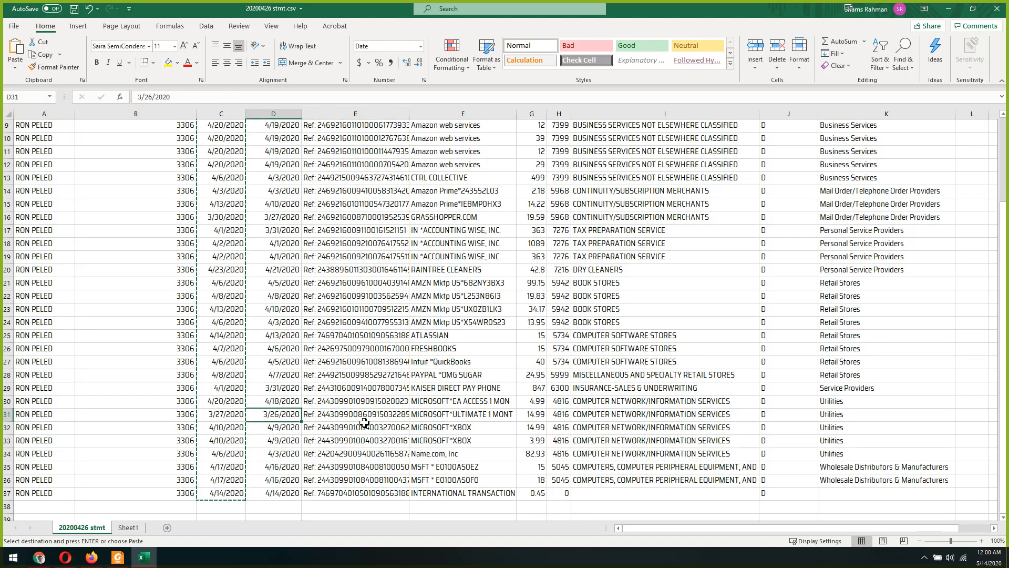
pyautogui.press('Right')
pyautogui.press('Left')
pyautogui.press('Right')
pyautogui.press('Left')
# Step: Open the BofA Corporate VISA 5963 register in QuickBooks and highlight its reconciled-through date, 03/26/2020
pyautogui.click(42, 559)
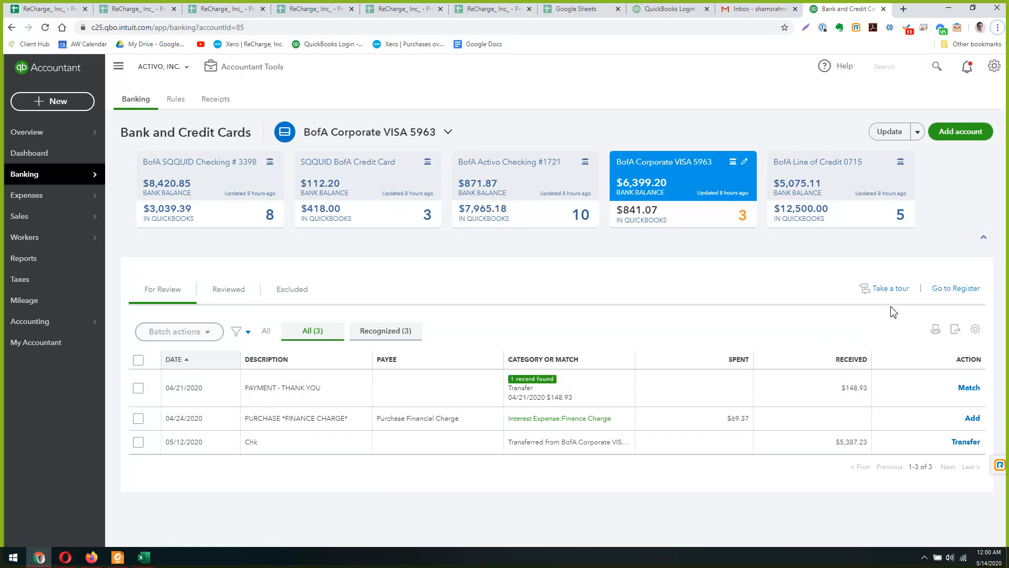
pyautogui.click(955, 289)
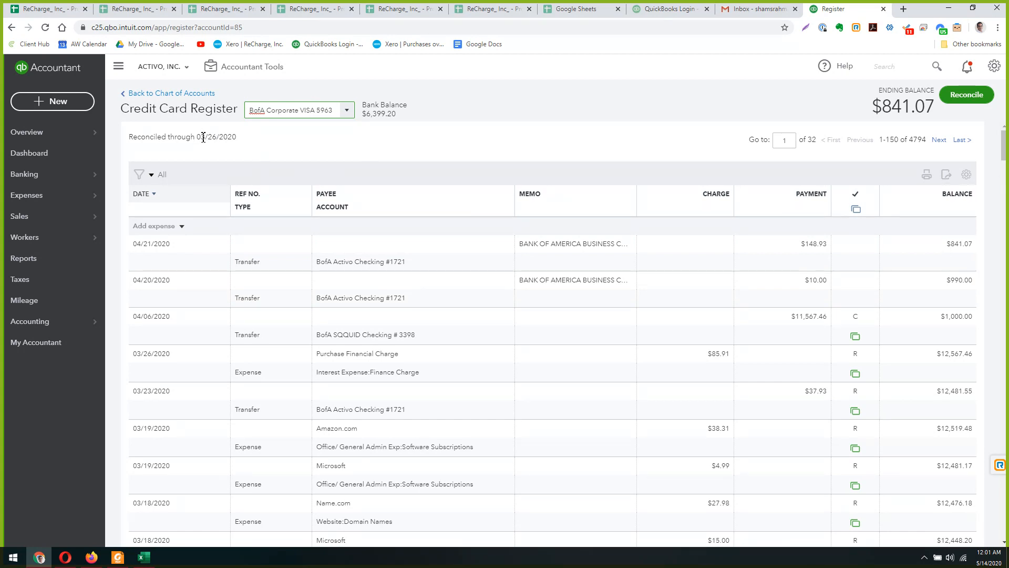
pyautogui.moveTo(198, 137); pyautogui.dragTo(237, 140)
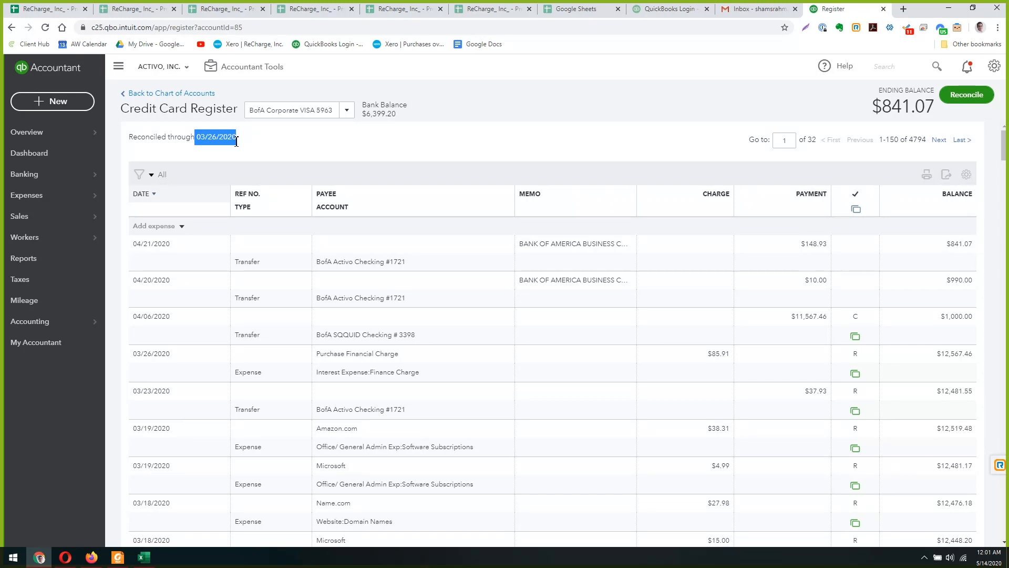
# Step: Recheck row 31's posting and transaction dates in Excel, then bring the statement PDF forward
pyautogui.click(143, 557)
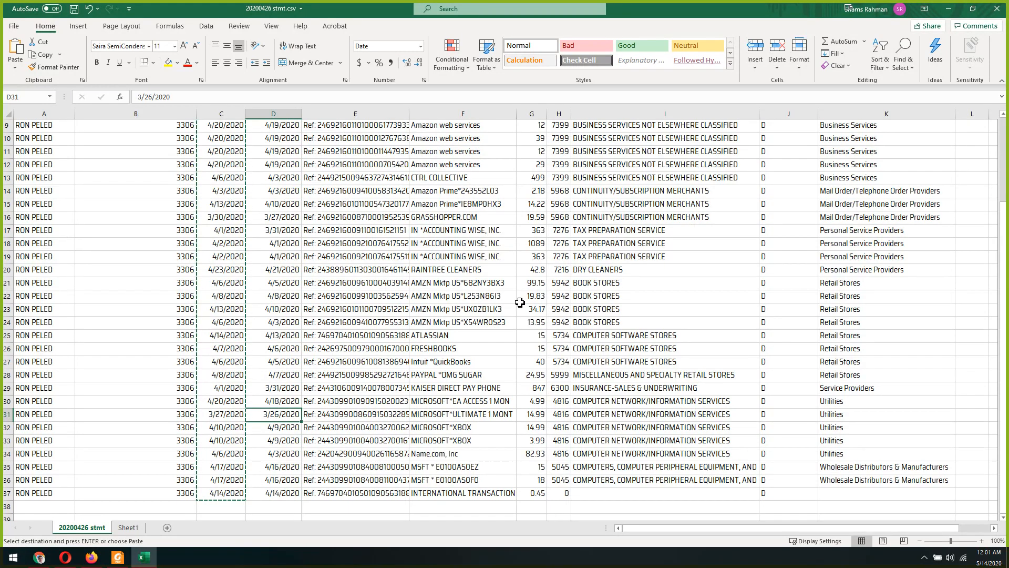
pyautogui.click(336, 415)
pyautogui.click(282, 413)
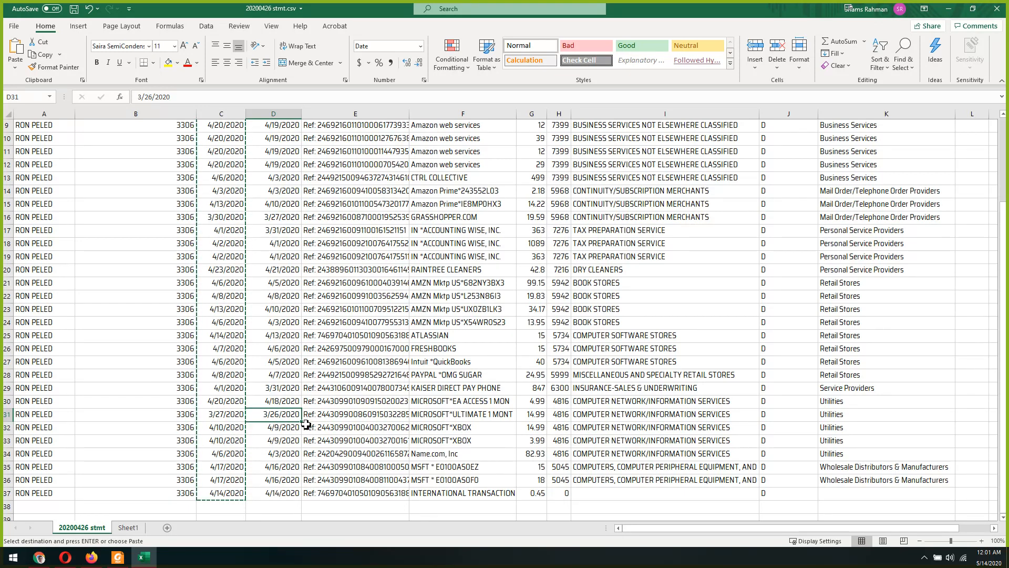
pyautogui.click(223, 419)
pyautogui.click(267, 419)
pyautogui.click(227, 419)
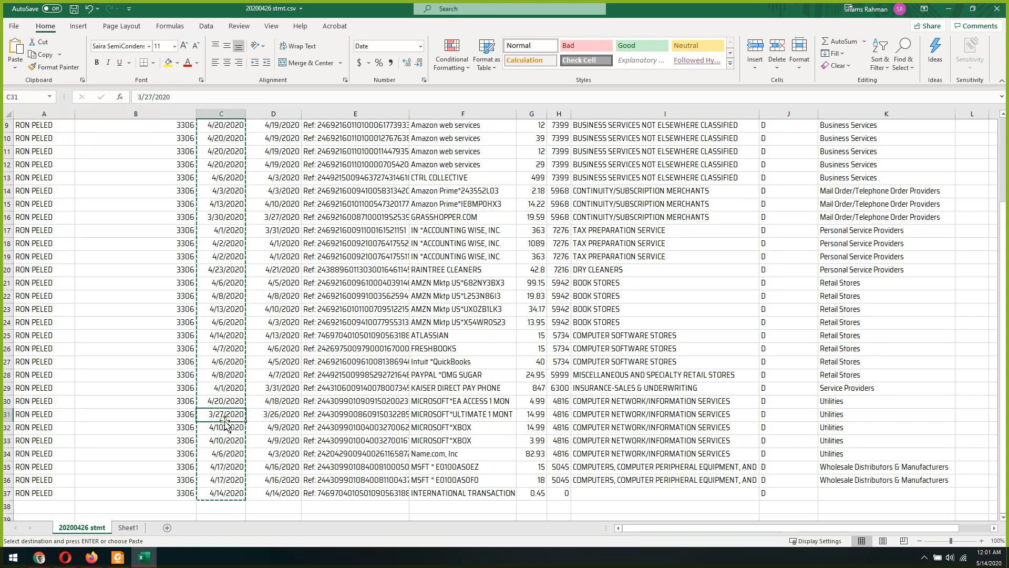
pyautogui.click(118, 557)
pyautogui.scroll(8, 387, 337)
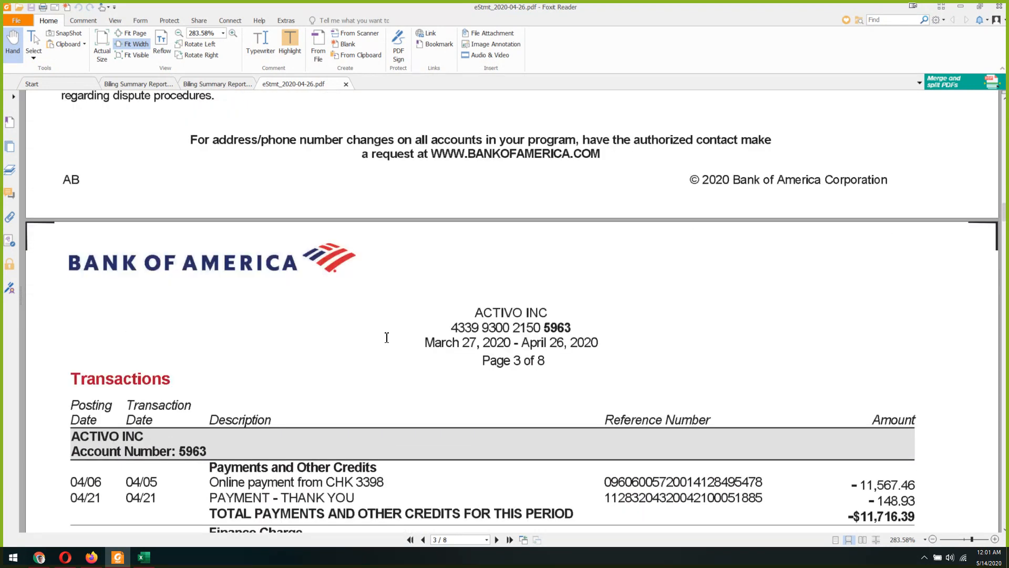
# Step: Confirm the statement period starts March 27, 2020, then return to the Excel statement sheet
pyautogui.scroll(3, 431, 342)
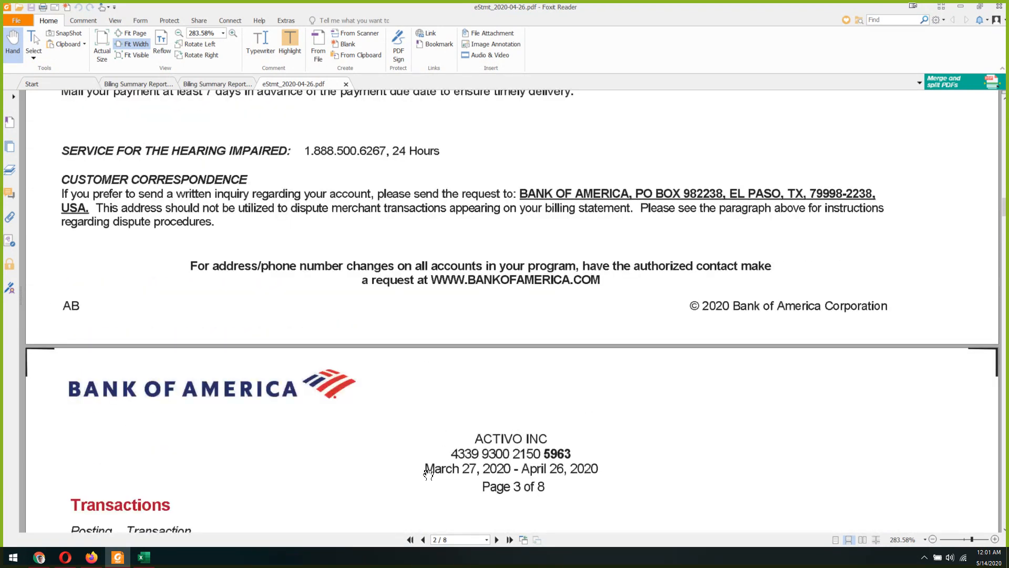
pyautogui.doubleClick(465, 468)
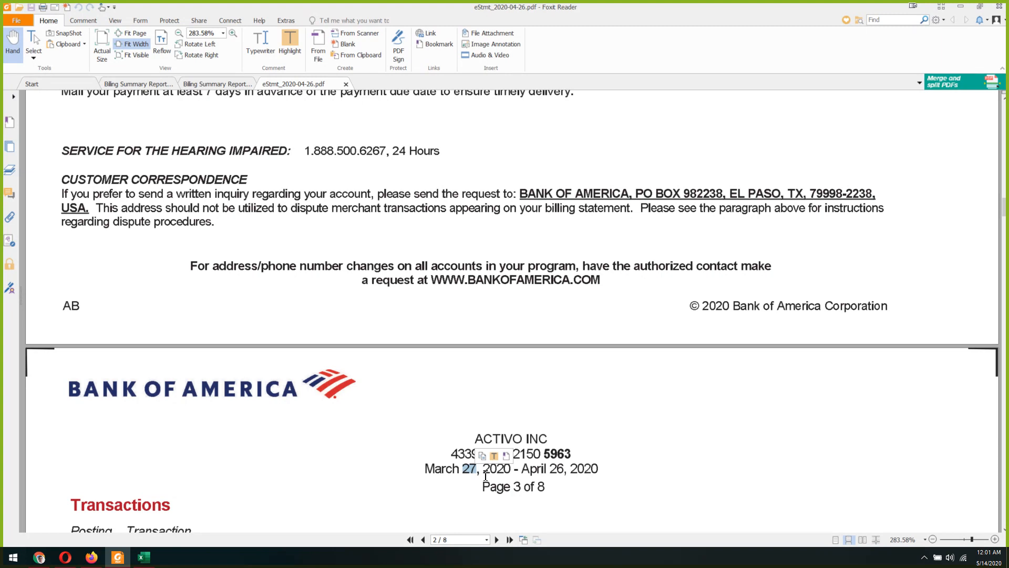
pyautogui.click(143, 557)
pyautogui.scroll(3, 301, 321)
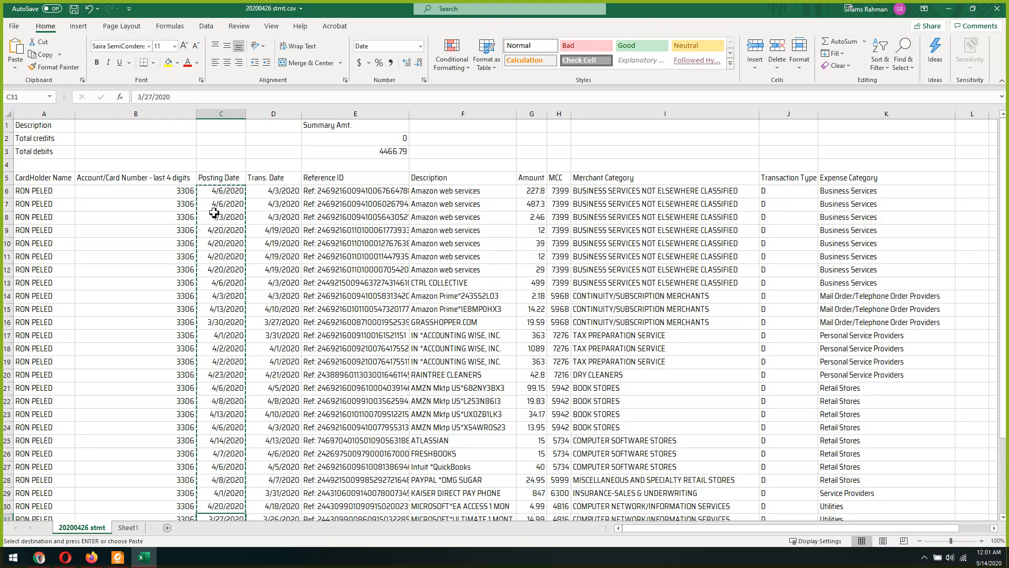
# Step: Paste the posting dates into Sheet1 starting at A2 and autofit column A
pyautogui.click(129, 527)
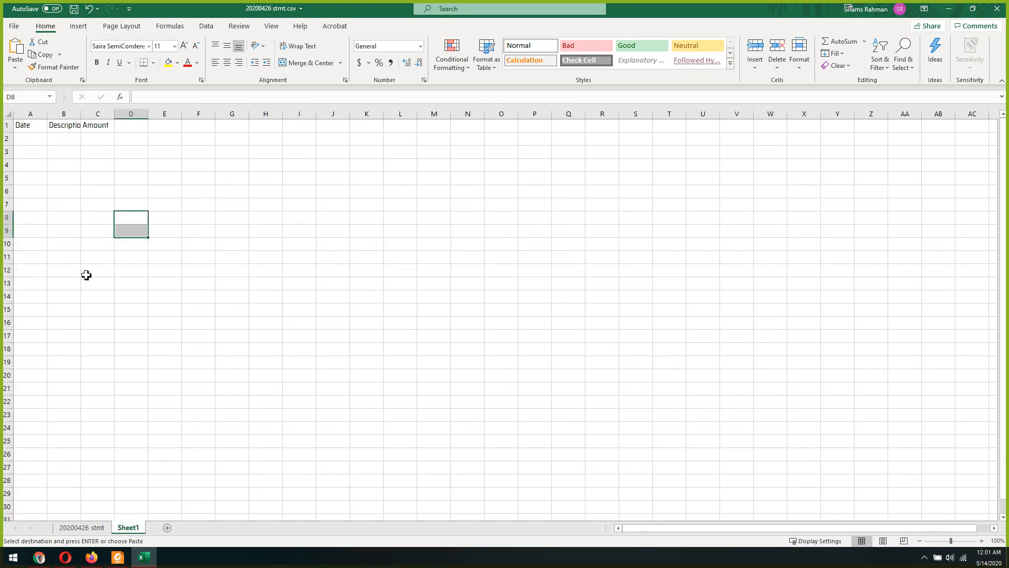
pyautogui.click(30, 141)
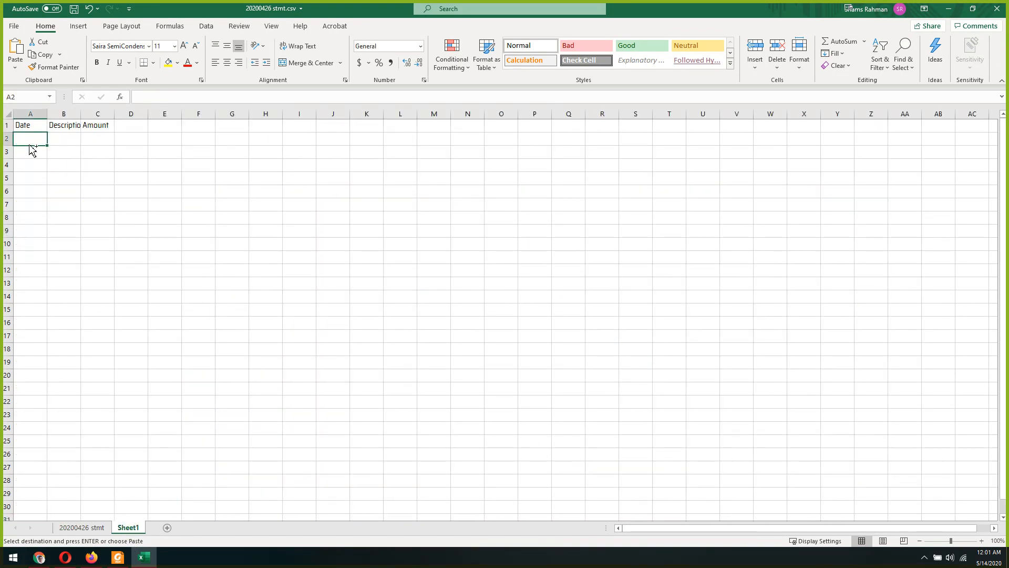
pyautogui.hotkey('ctrl', 'v')
pyautogui.doubleClick(48, 114)
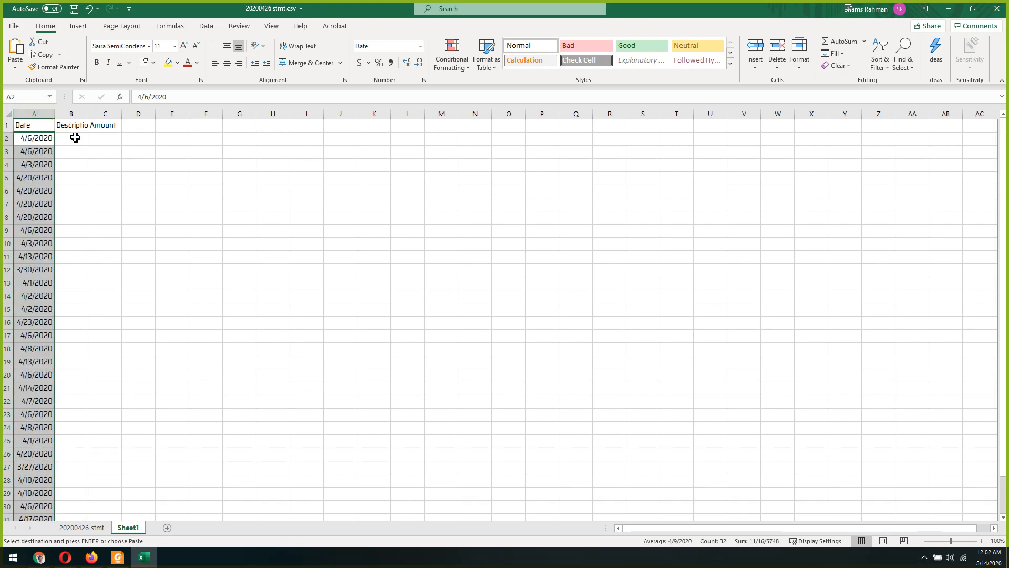
pyautogui.click(73, 137)
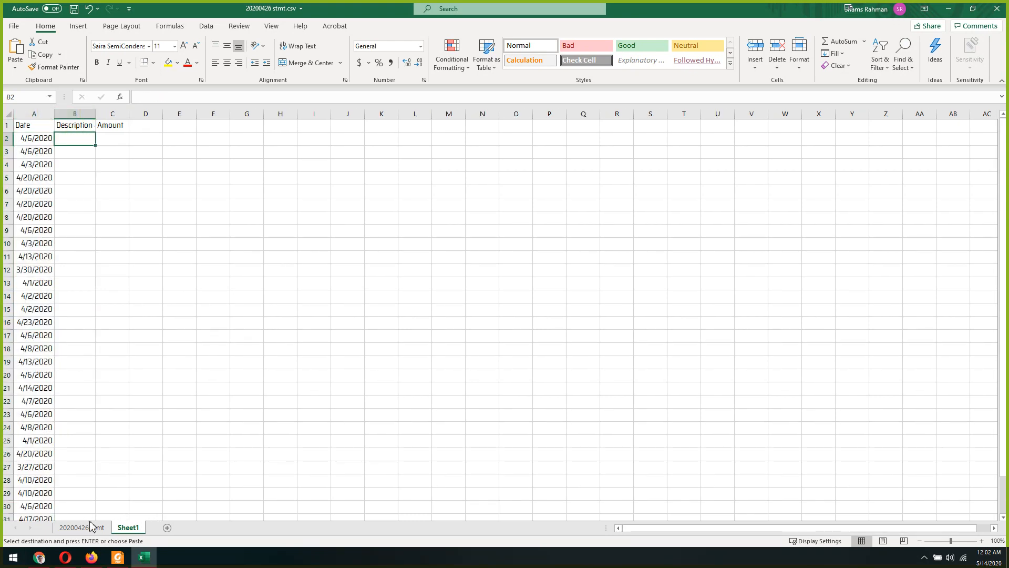
# Step: Copy the descriptions from column F into Sheet1 starting at B2 and autofit column B
pyautogui.click(90, 525)
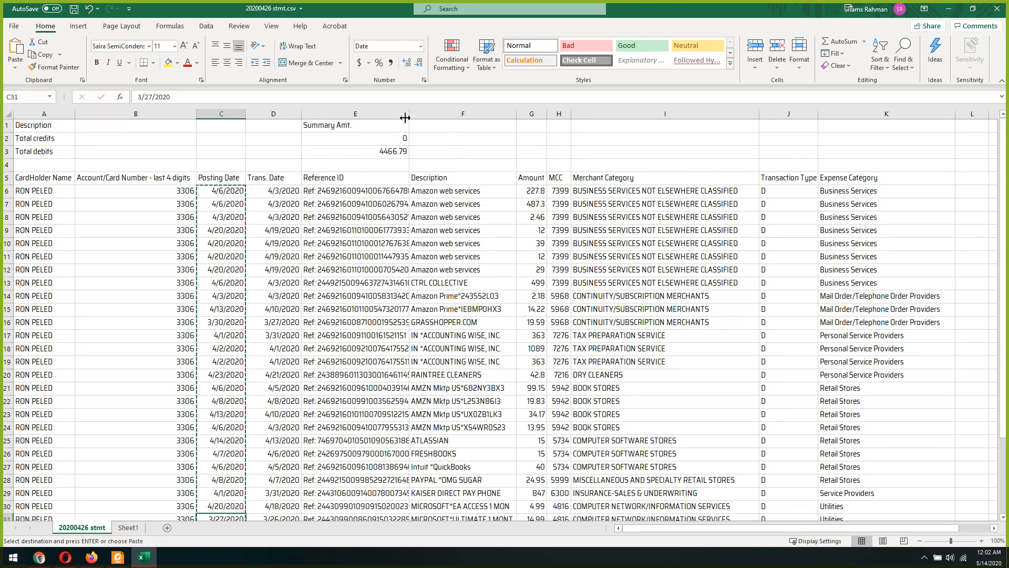
pyautogui.click(465, 192)
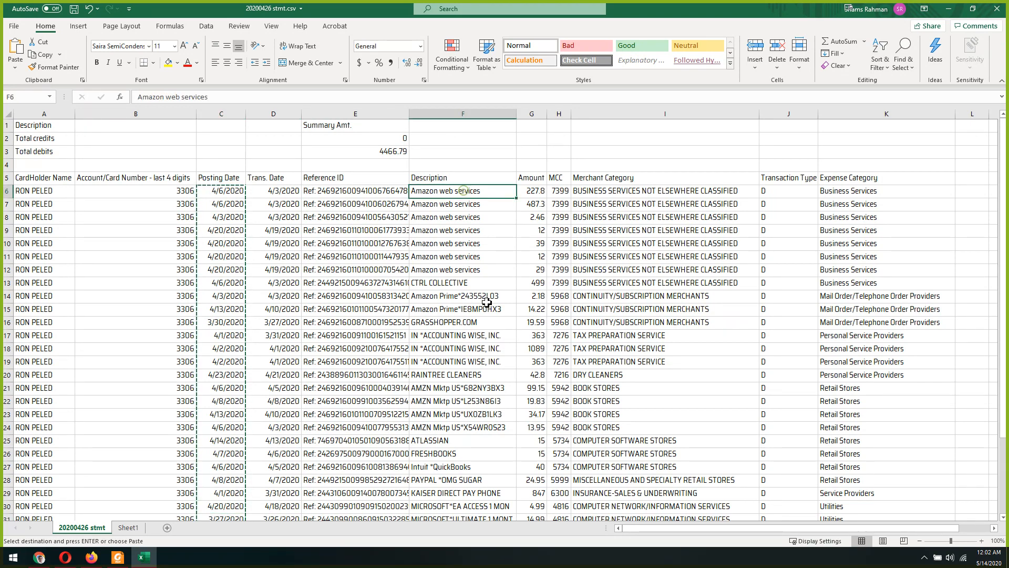
pyautogui.click(492, 348)
pyautogui.moveTo(448, 189); pyautogui.dragTo(462, 497)
pyautogui.hotkey('ctrl', 'c')
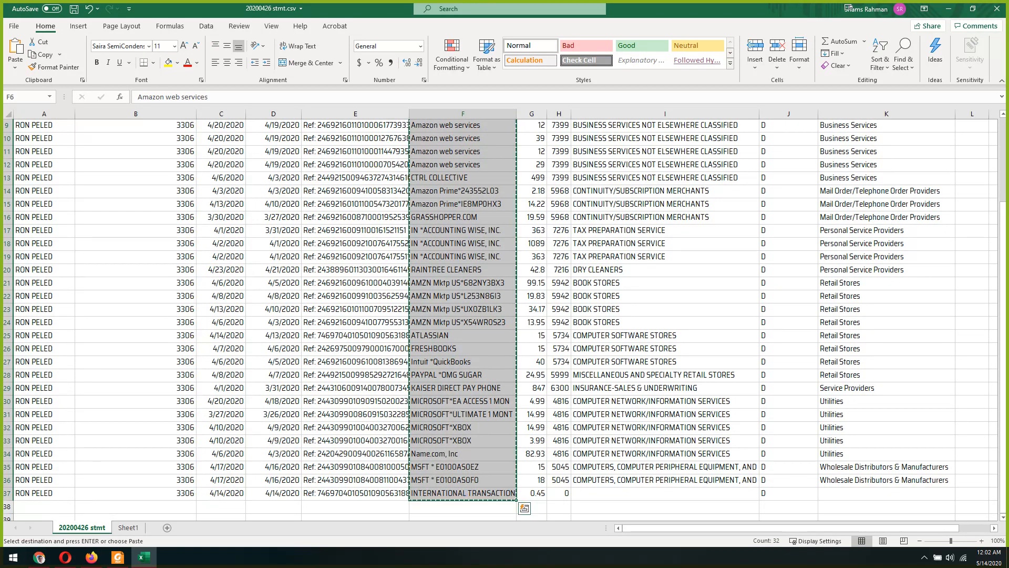
pyautogui.click(128, 527)
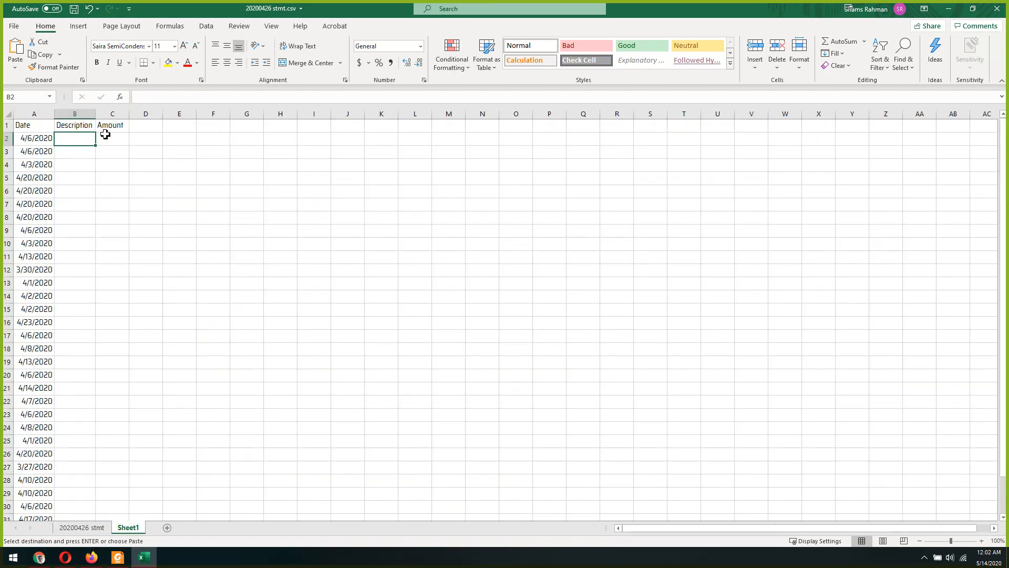
pyautogui.hotkey('ctrl', 'v')
pyautogui.doubleClick(95, 113)
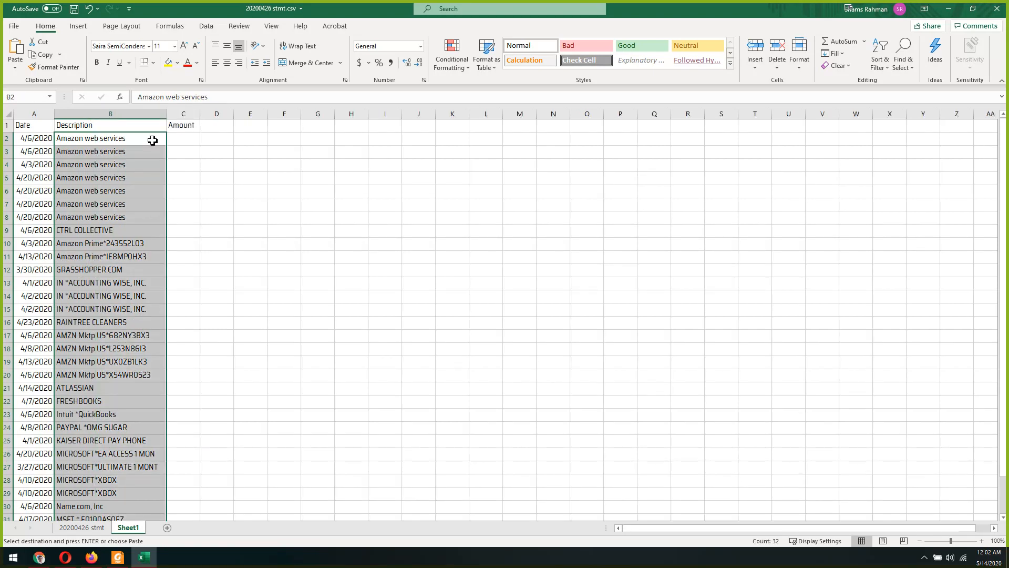
pyautogui.click(180, 139)
# Step: Copy the transaction amounts from column G of the statement sheet and return to Sheet1
pyautogui.click(82, 527)
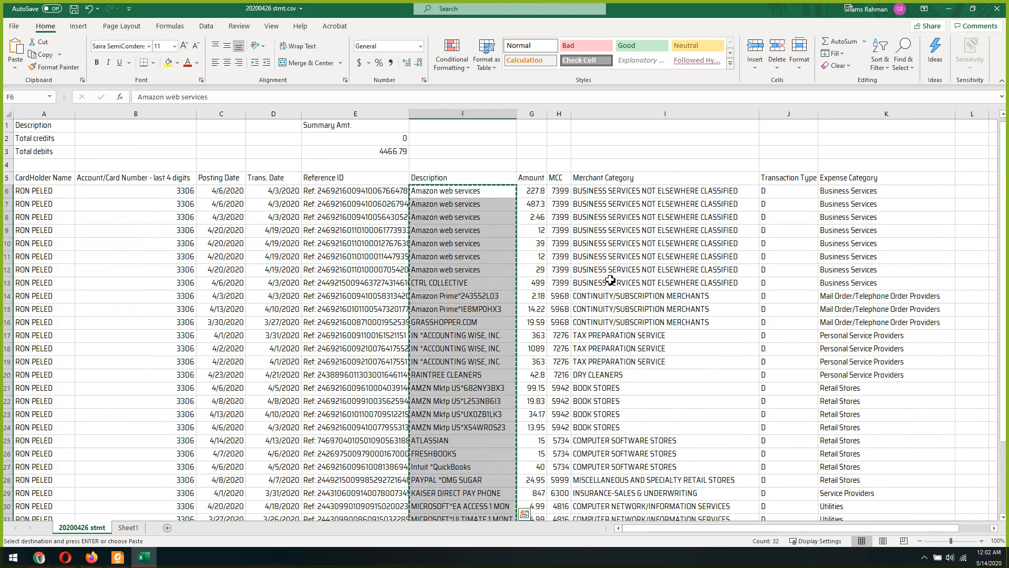
pyautogui.moveTo(531, 189); pyautogui.dragTo(537, 491)
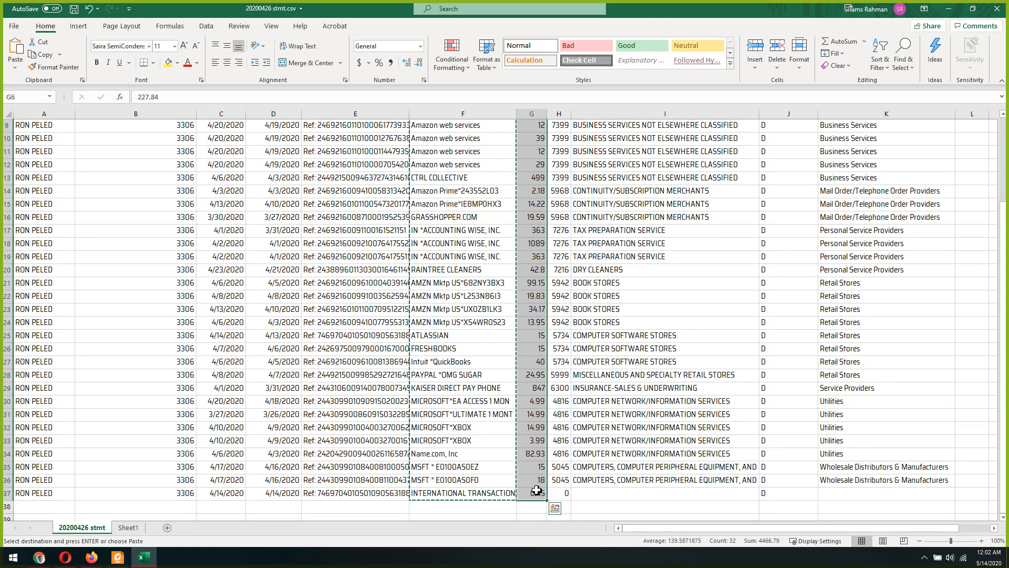
pyautogui.hotkey('ctrl', 'c')
pyautogui.click(128, 527)
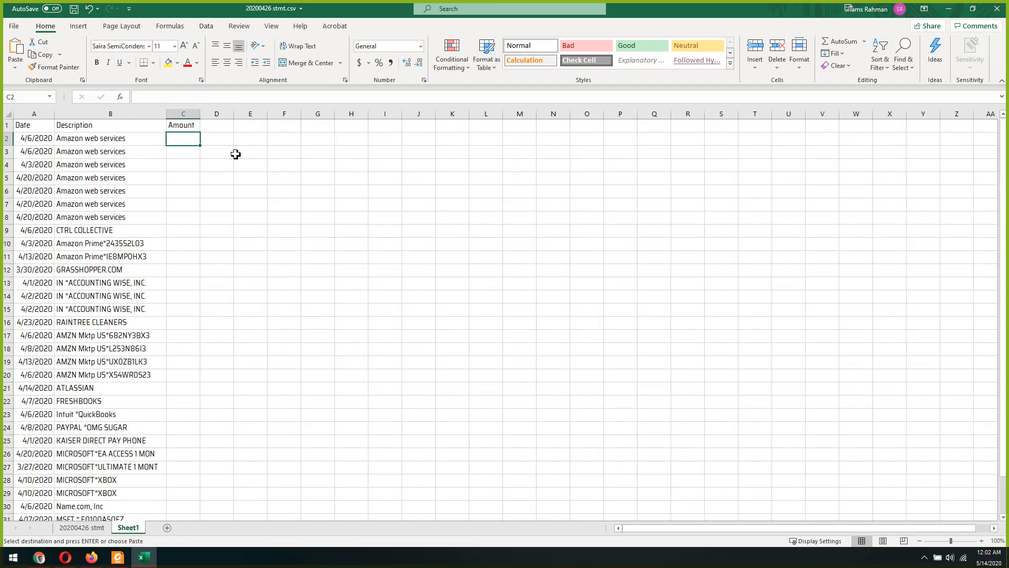
# Step: Paste amounts into column D, fill Amount with =-D2 negations, and convert them to values
pyautogui.click(218, 138)
pyautogui.hotkey('ctrl', 'v')
pyautogui.click(184, 141)
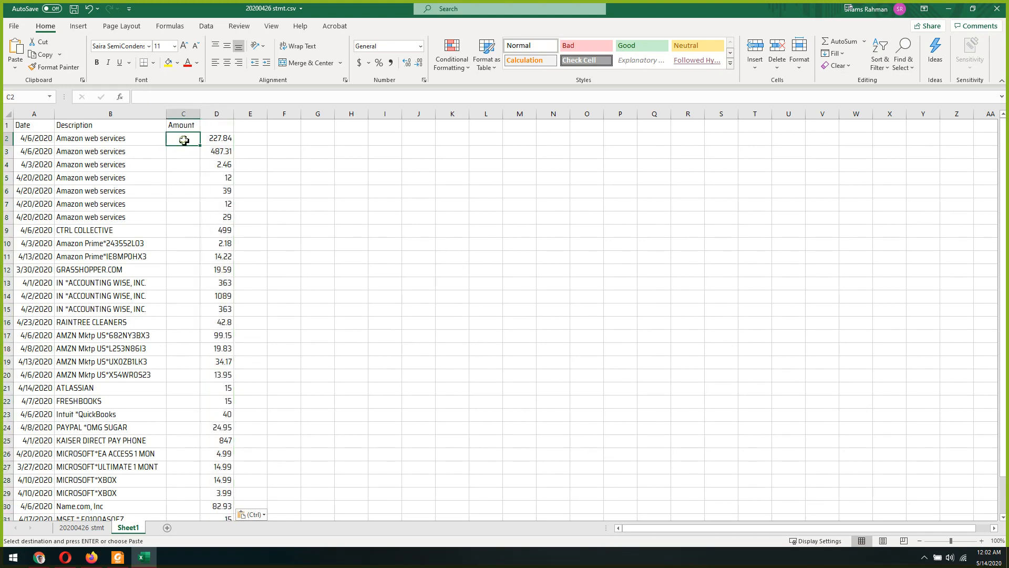
pyautogui.write('=-')
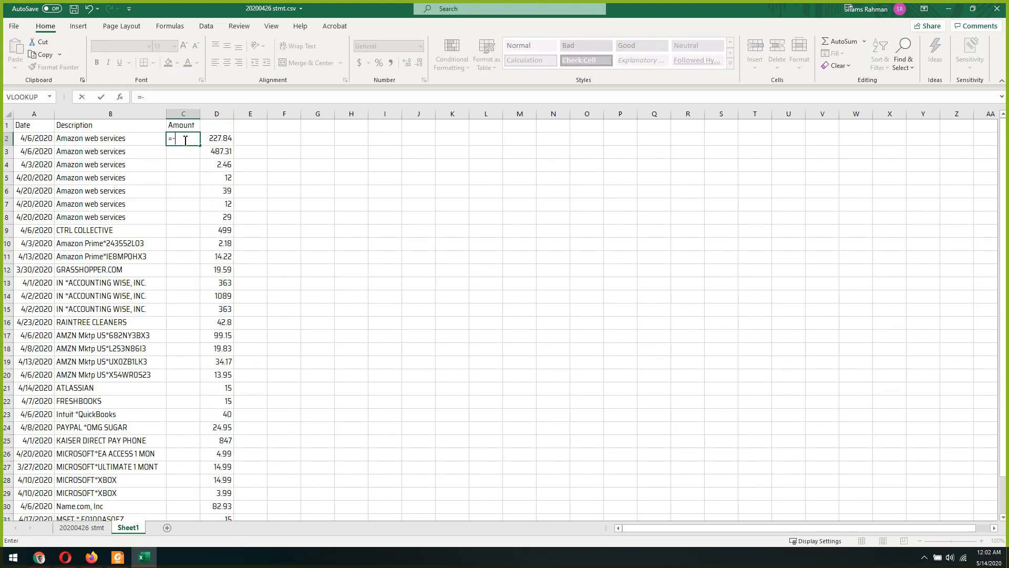
pyautogui.press('Right')
pyautogui.press('Return')
pyautogui.click(184, 140)
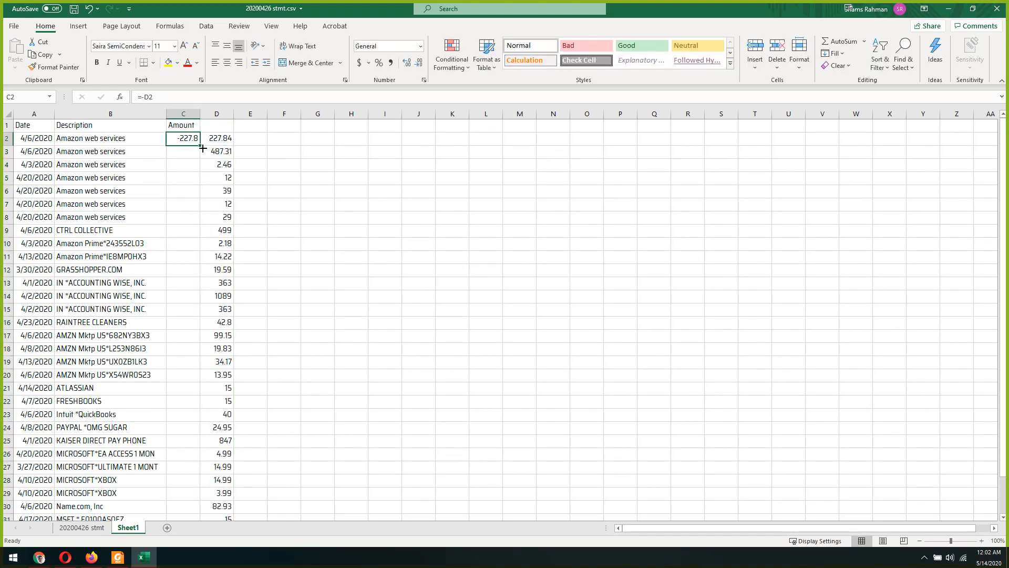
pyautogui.doubleClick(201, 147)
pyautogui.hotkey('ctrl', 'c')
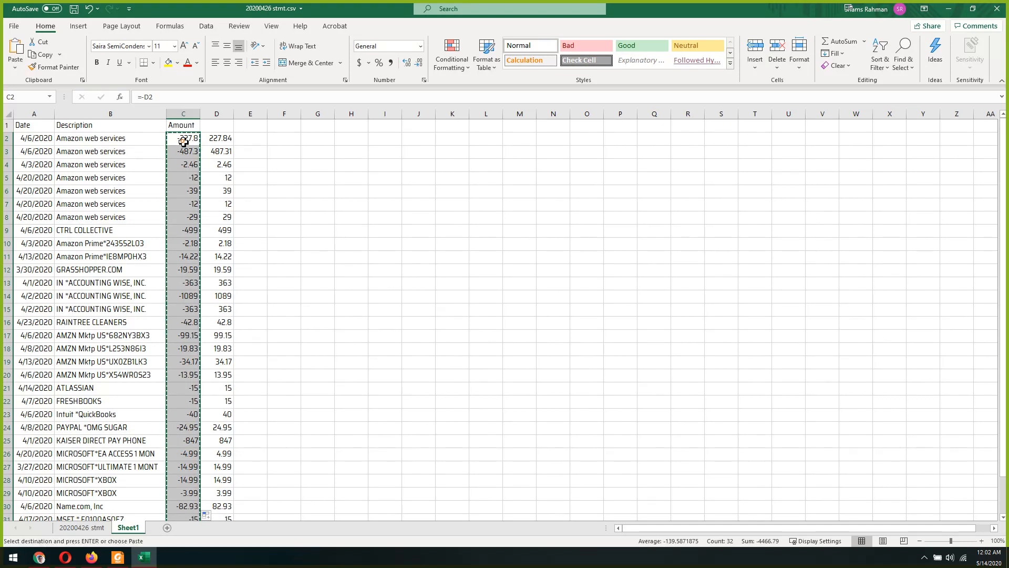
pyautogui.rightClick(183, 143)
pyautogui.click(224, 199)
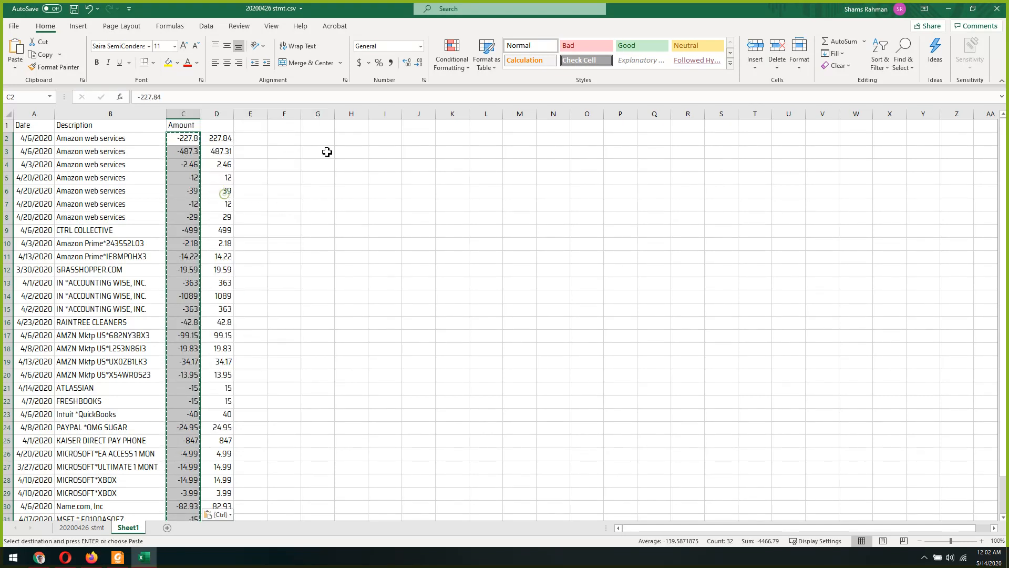
# Step: Delete helper column D, leaving negative amounts such as -227.84 in the Amount column
pyautogui.click(331, 152)
pyautogui.click(220, 114)
pyautogui.rightClick(222, 115)
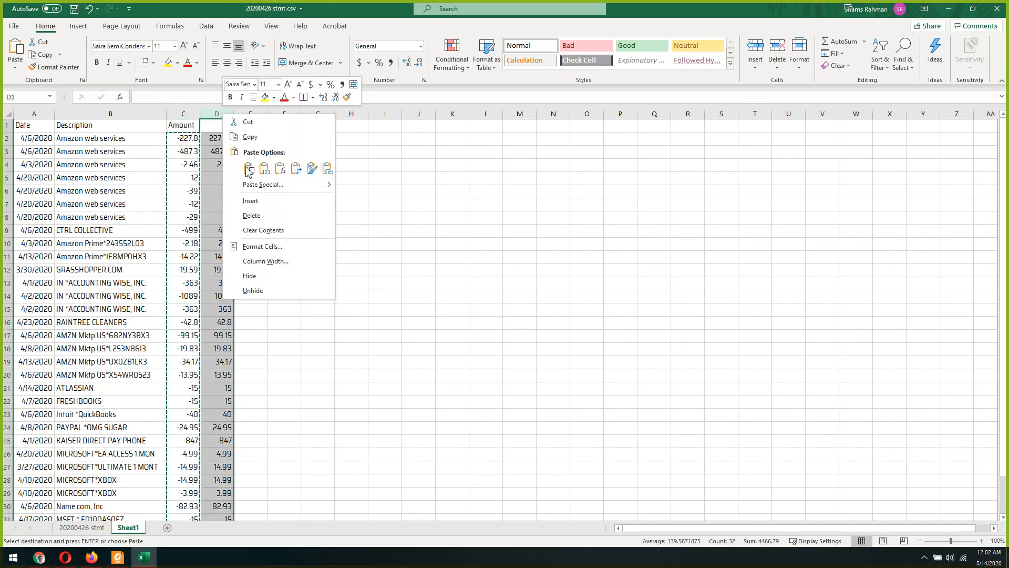
pyautogui.click(259, 216)
pyautogui.click(372, 190)
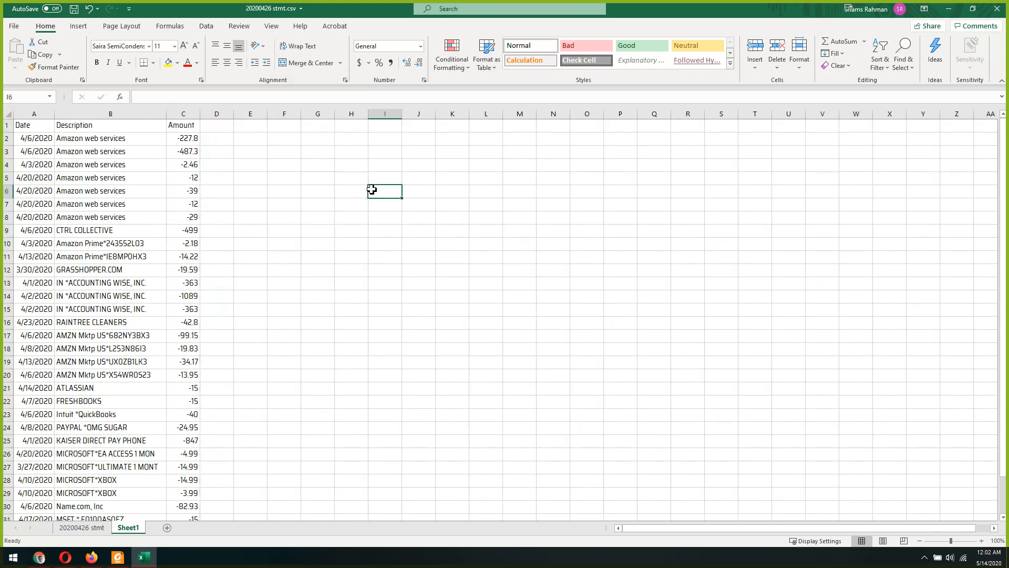
pyautogui.click(189, 139)
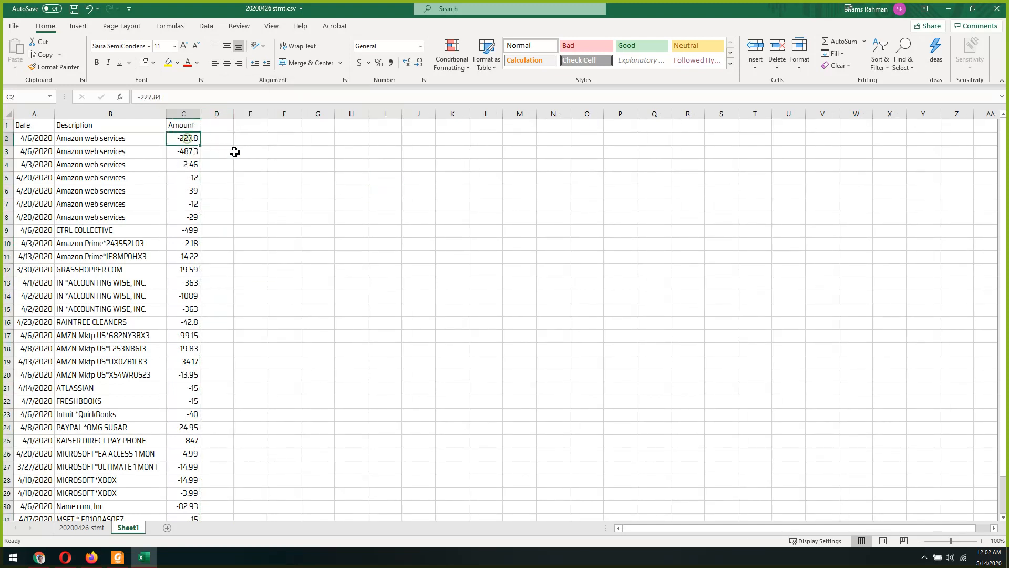
pyautogui.click(237, 152)
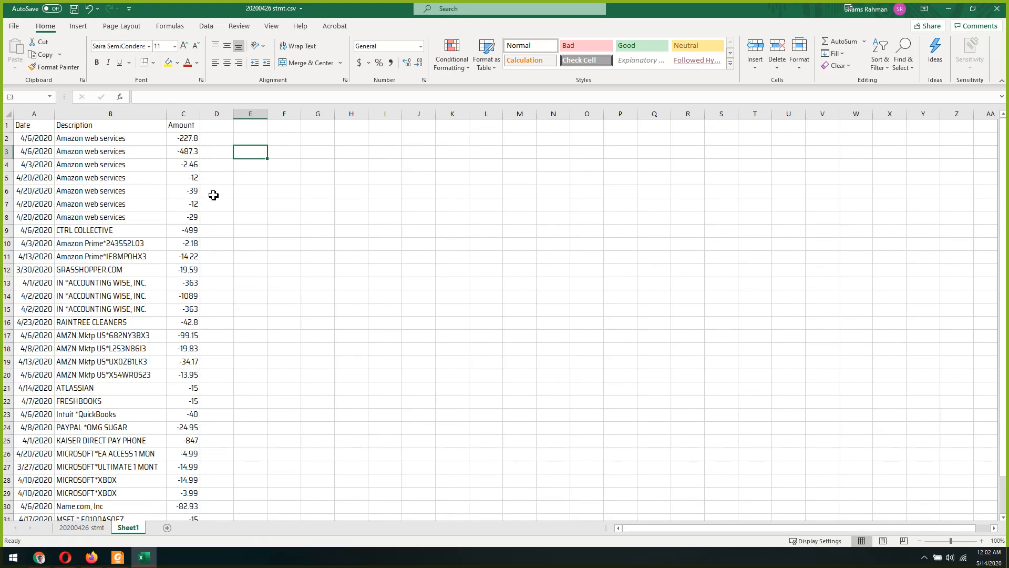
# Step: Save the active sheet as CSV file Import 20200426 stmt.csv, accepting the multiple-sheets warning
pyautogui.scroll(-1, 206, 232)
pyautogui.scroll(1, 221, 242)
pyautogui.hotkey('alt', 'f')
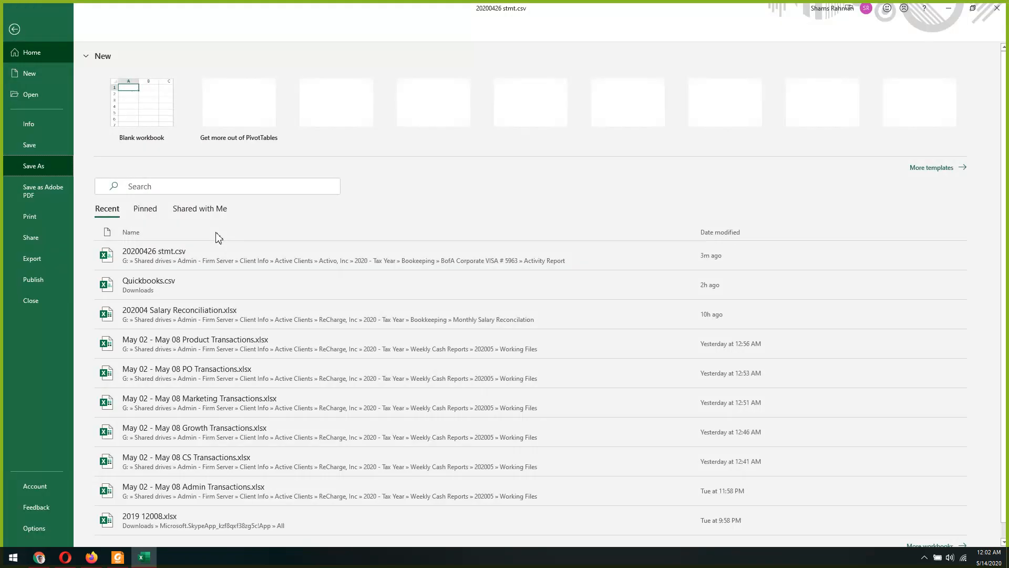
pyautogui.press('a')
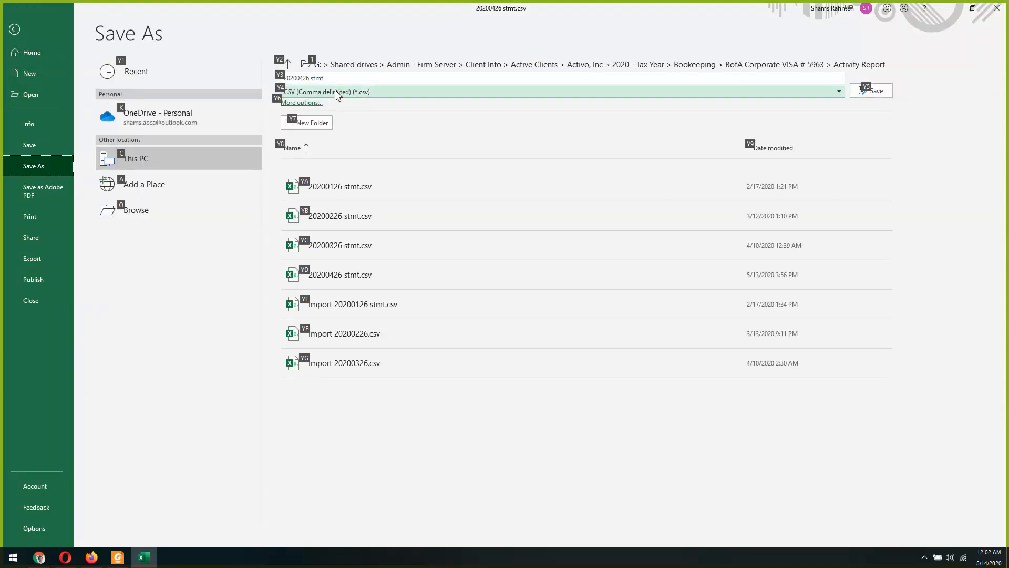
pyautogui.click(336, 79)
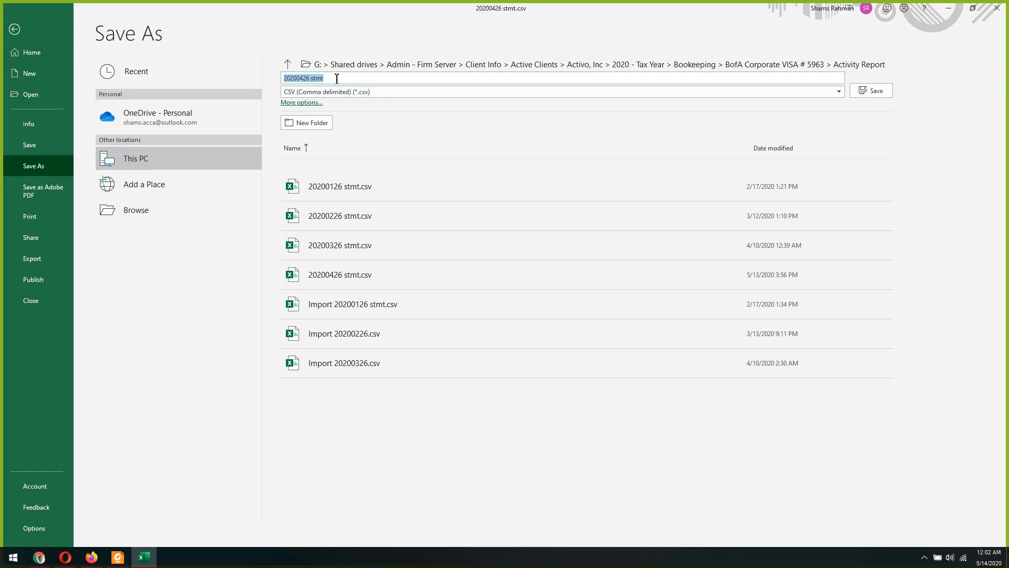
pyautogui.press('Home')
pyautogui.write('Import')
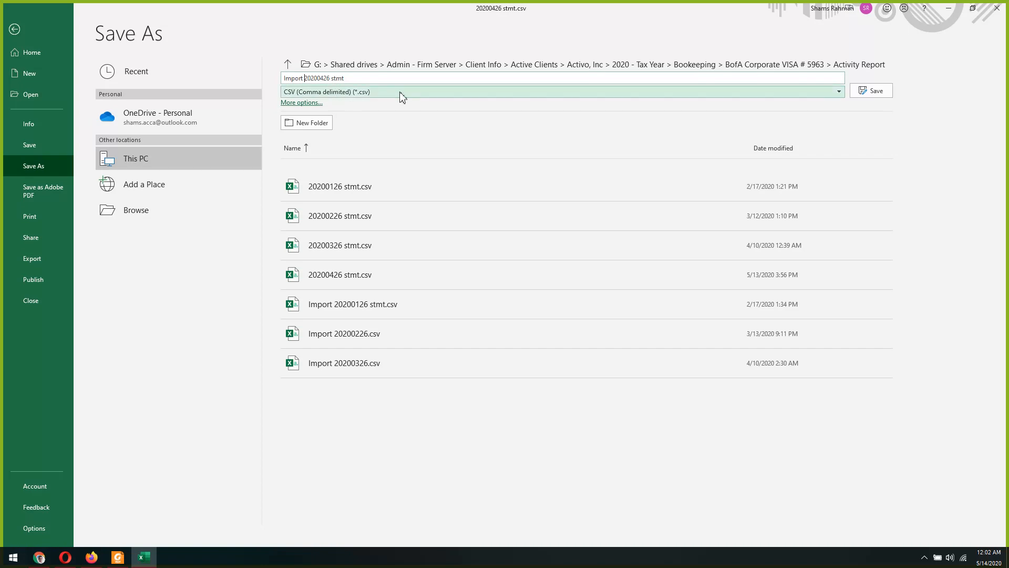
pyautogui.click(871, 91)
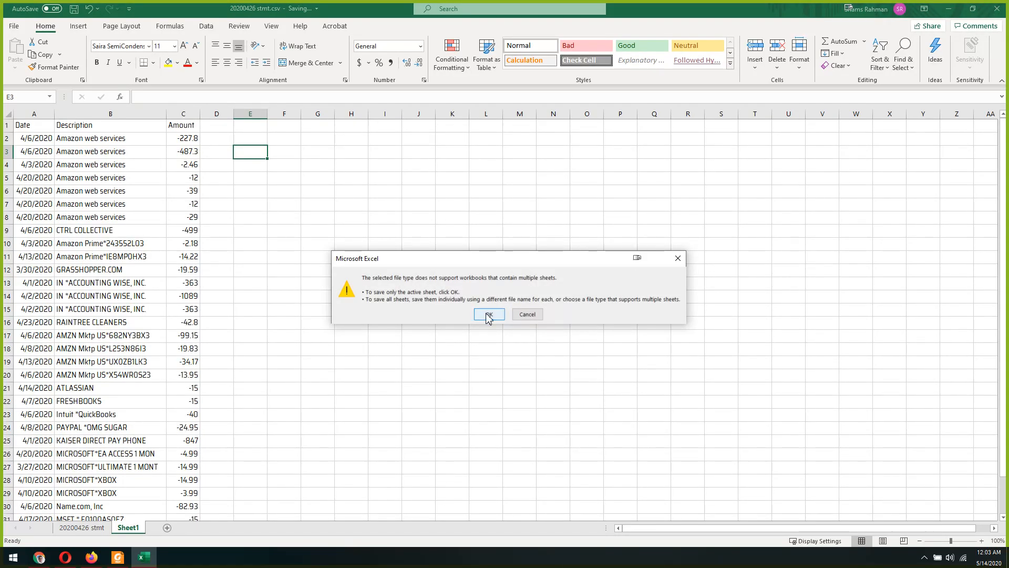
pyautogui.click(488, 316)
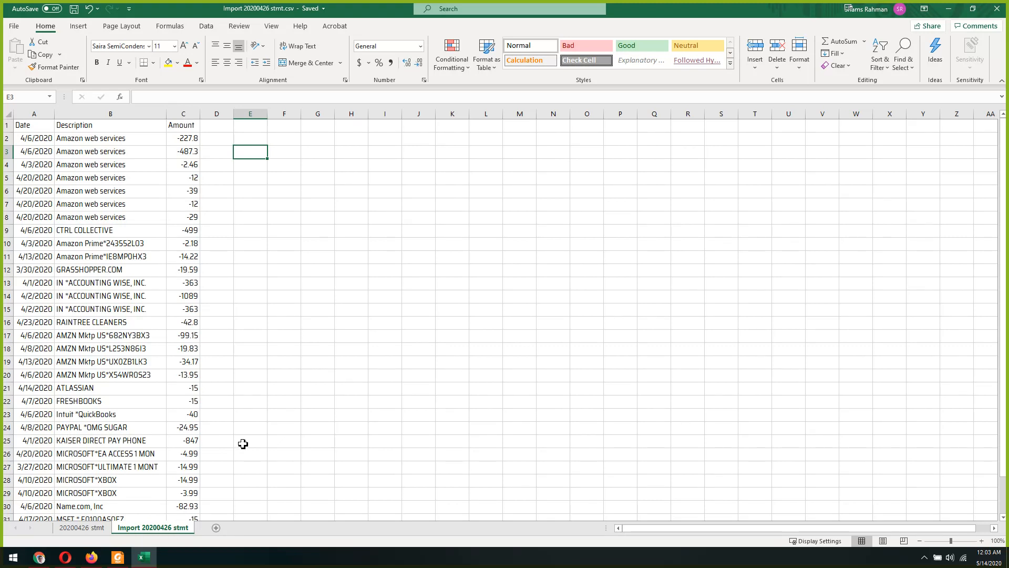
pyautogui.click(258, 331)
pyautogui.scroll(-1, 160, 260)
pyautogui.scroll(1, 160, 260)
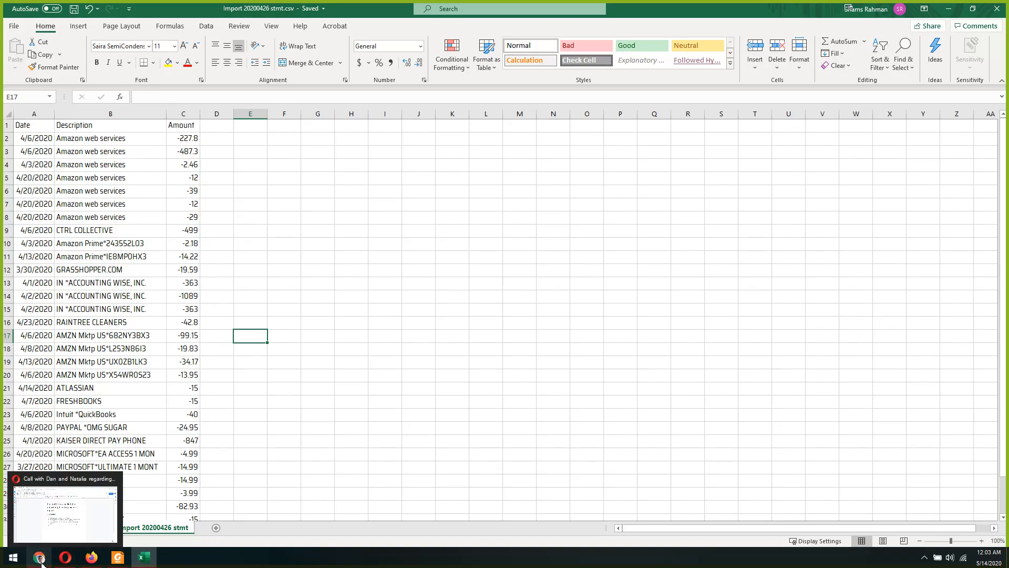
# Step: In QuickBooks, open Import data from the gear menu's Tools and choose the Bank Data tile
pyautogui.click(63, 556)
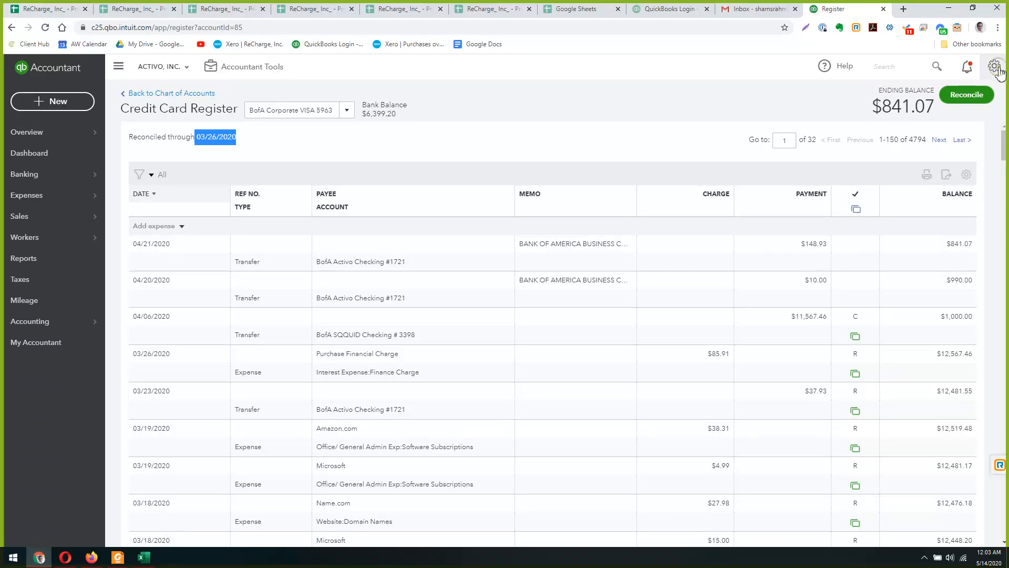
pyautogui.click(998, 70)
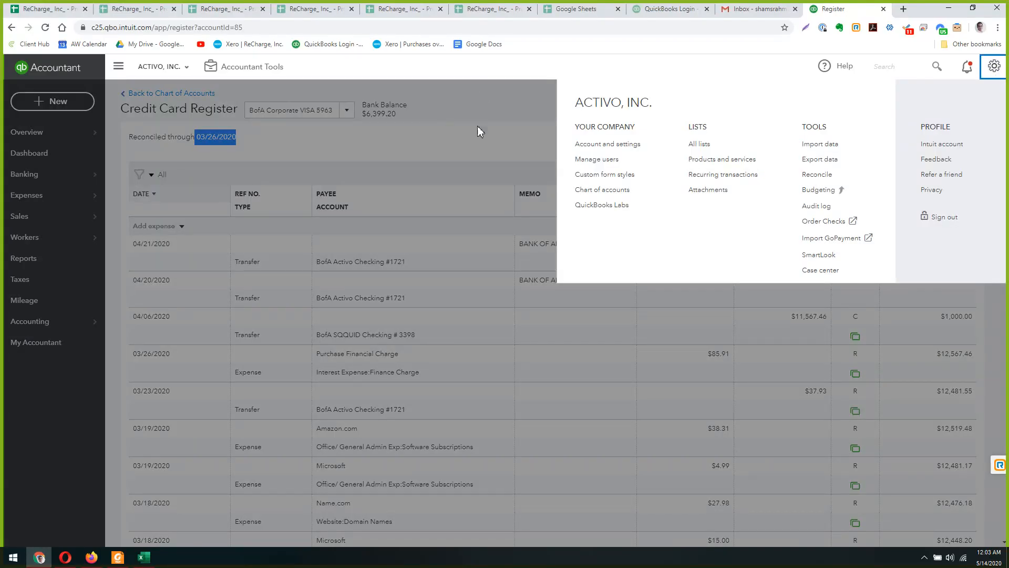
pyautogui.click(828, 149)
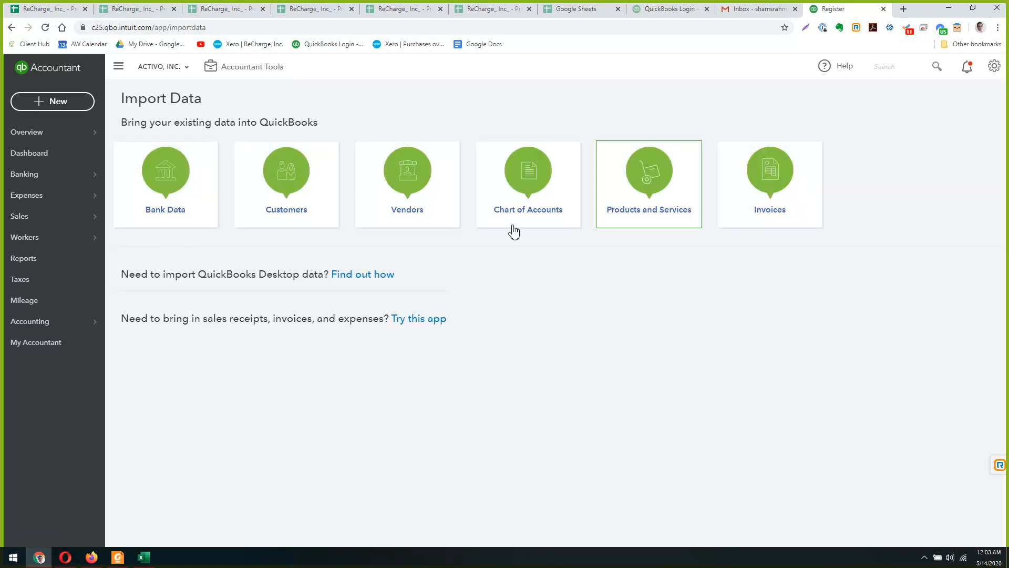
pyautogui.click(184, 207)
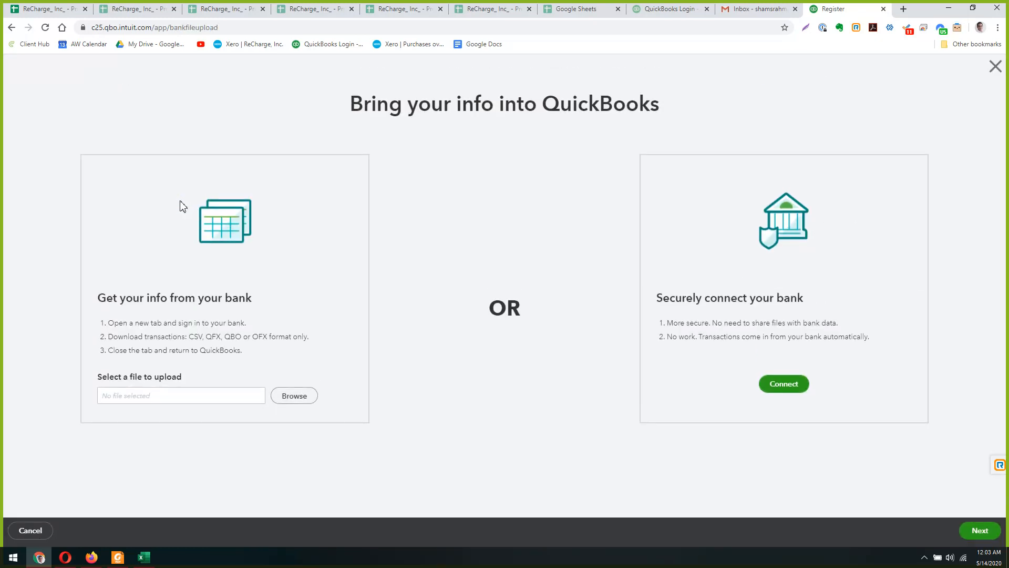
# Step: Browse for the upload file through Google Drive's Shared drives to the Activo, Inc client folder
pyautogui.click(309, 398)
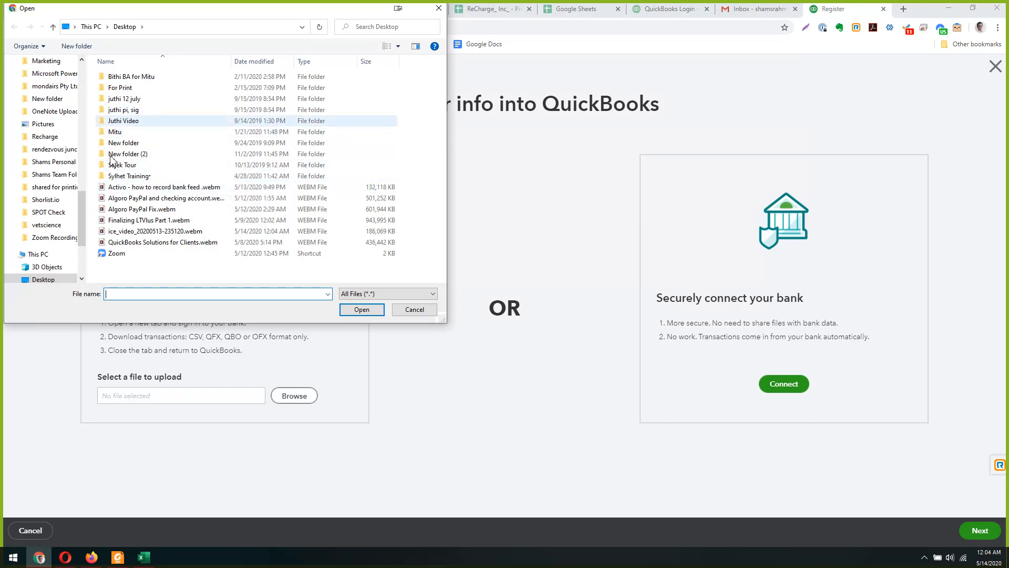
pyautogui.scroll(-1, 52, 238)
pyautogui.scroll(-3, 52, 238)
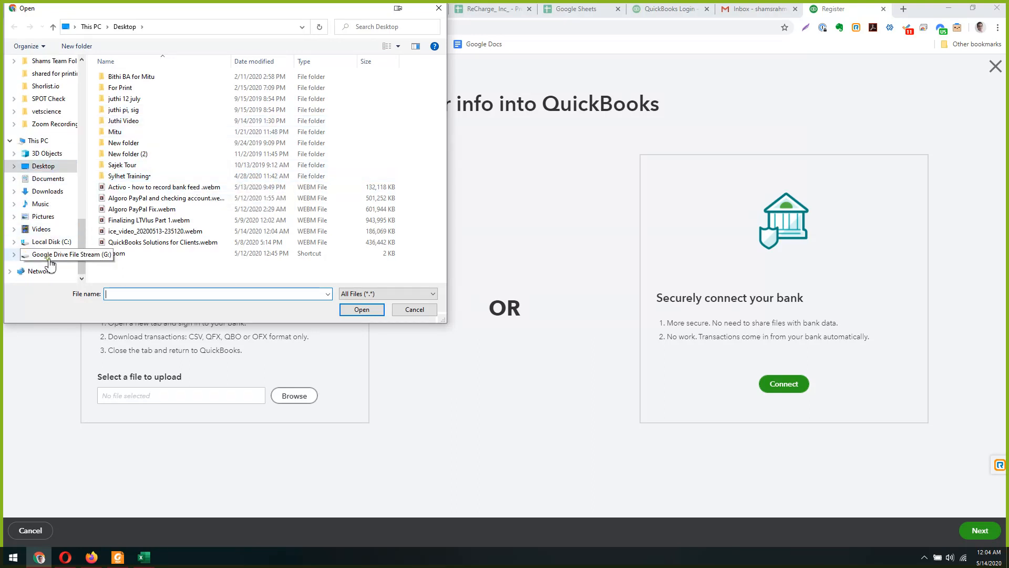
pyautogui.click(50, 257)
pyautogui.doubleClick(129, 100)
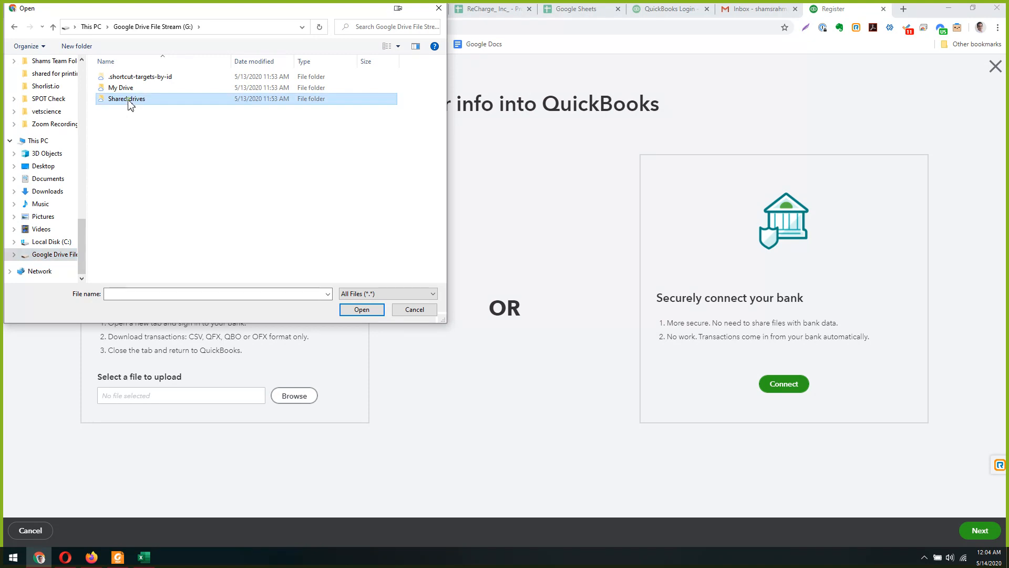
pyautogui.click(124, 78)
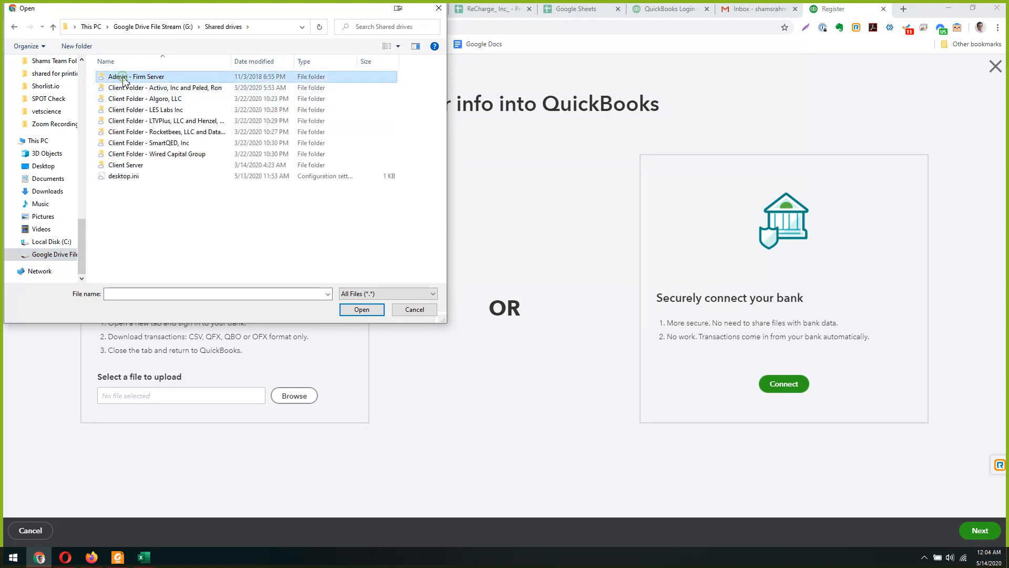
pyautogui.doubleClick(128, 87)
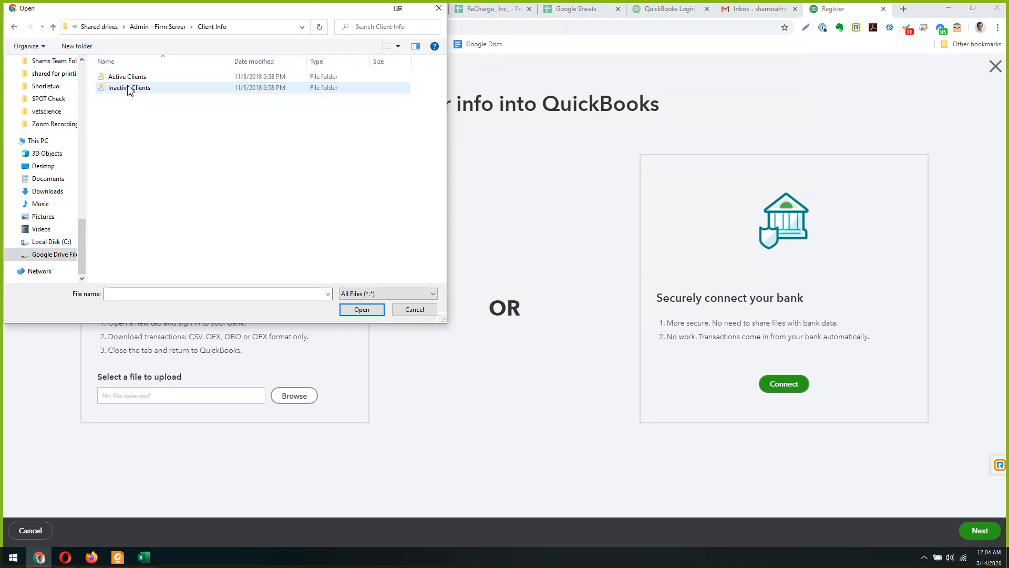
pyautogui.doubleClick(127, 79)
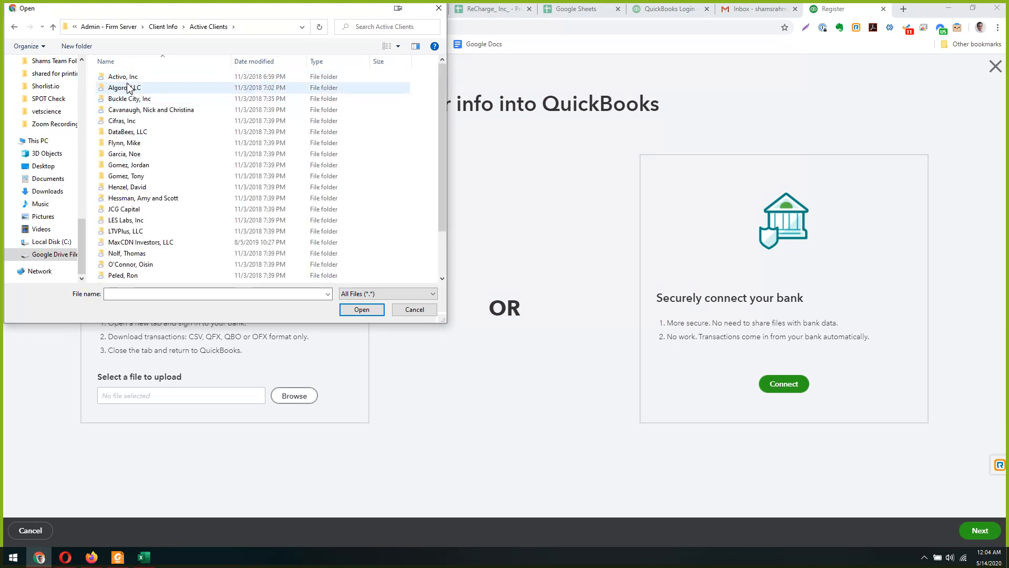
pyautogui.click(126, 79)
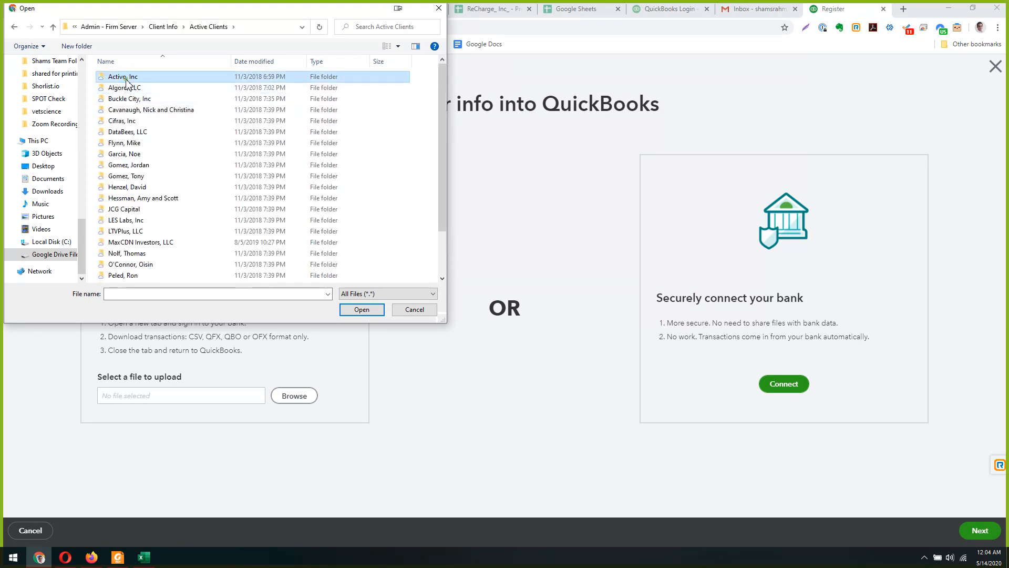
pyautogui.doubleClick(126, 80)
pyautogui.click(122, 122)
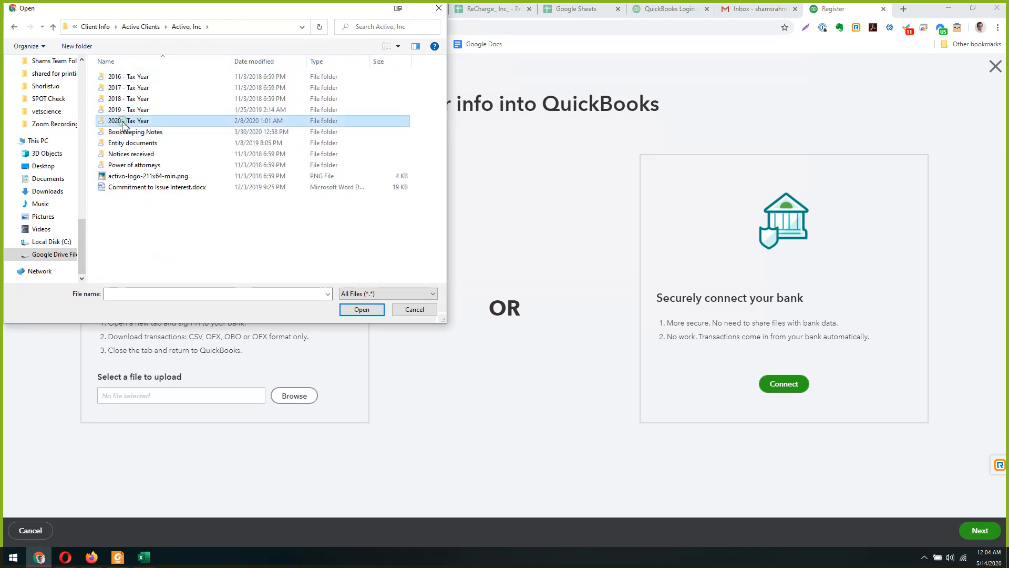
pyautogui.doubleClick(122, 122)
pyautogui.click(120, 78)
pyautogui.doubleClick(120, 78)
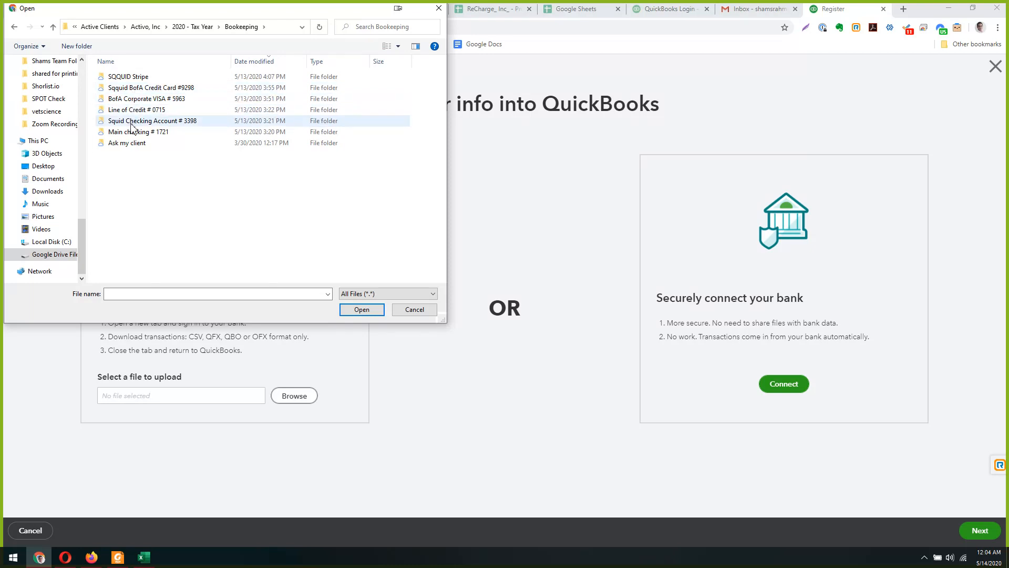
pyautogui.click(133, 101)
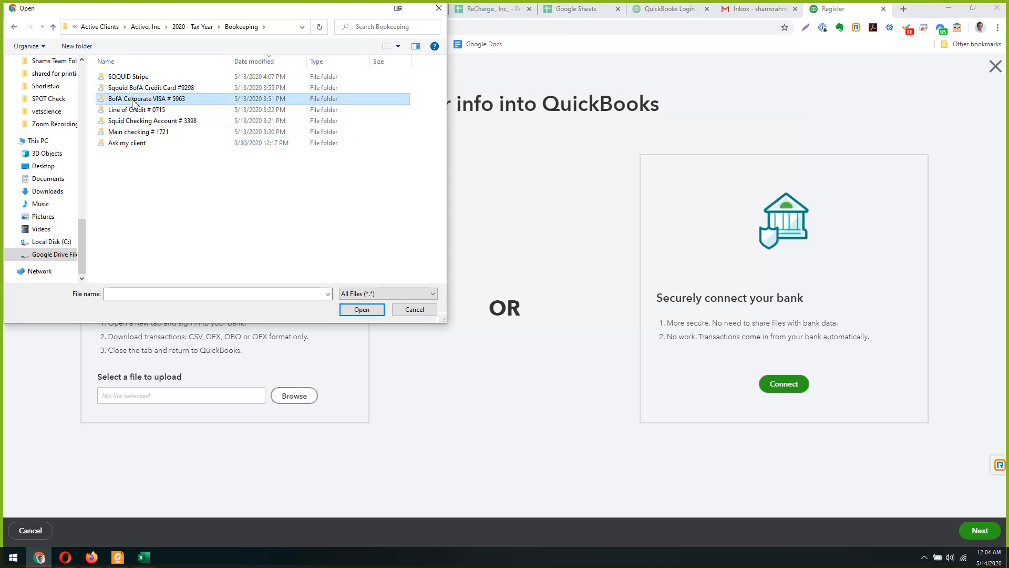
pyautogui.doubleClick(133, 101)
pyautogui.doubleClick(129, 77)
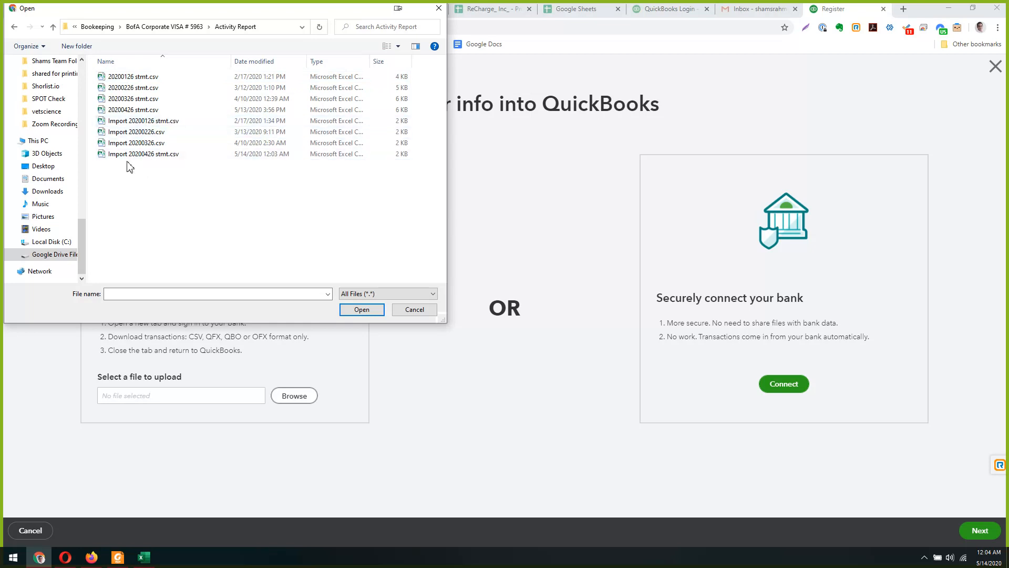
pyautogui.click(139, 157)
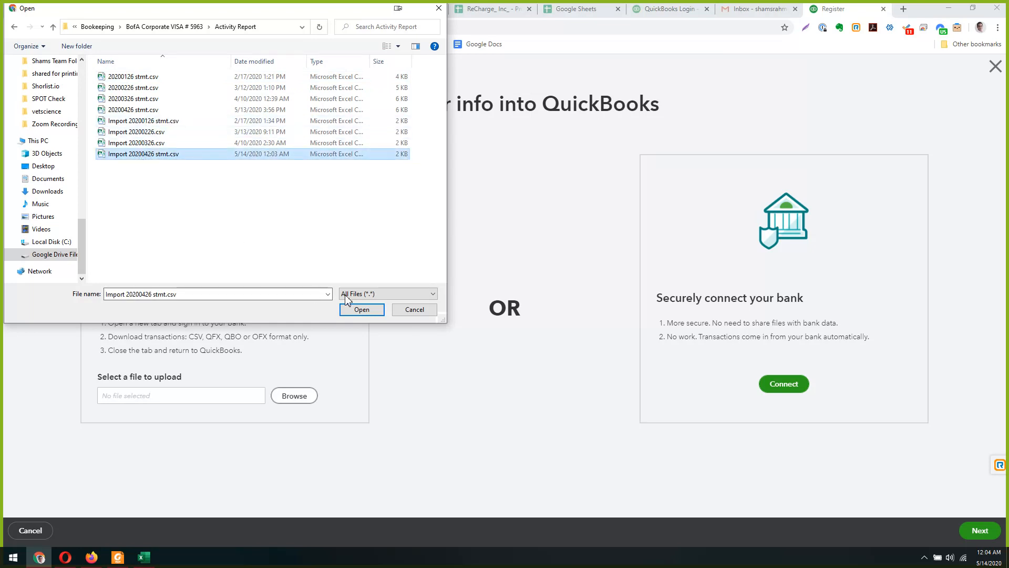
pyautogui.click(362, 309)
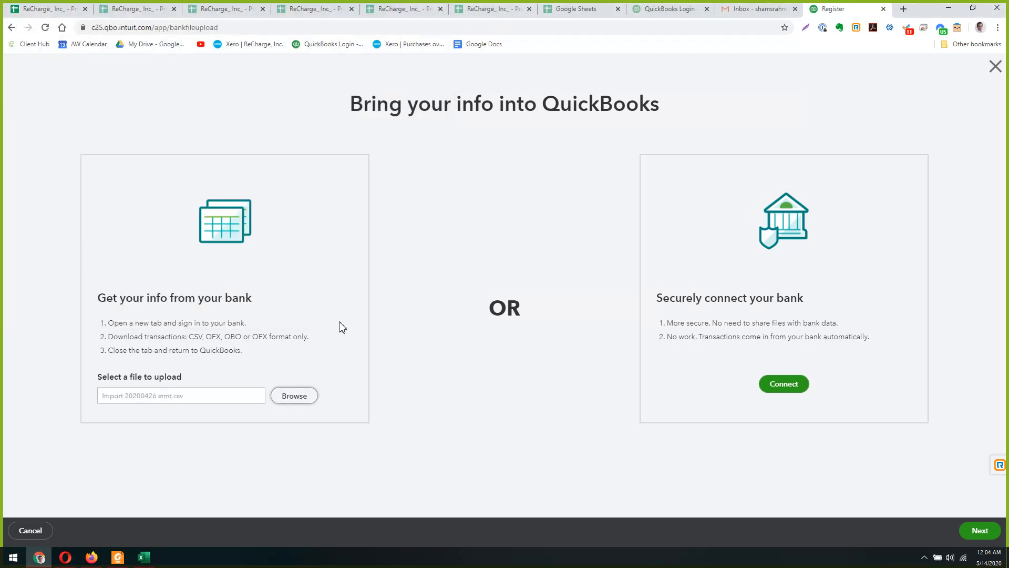
# Step: Assign the uploaded file to the BofA Corporate VISA 5963 account and continue to column mapping
pyautogui.click(969, 531)
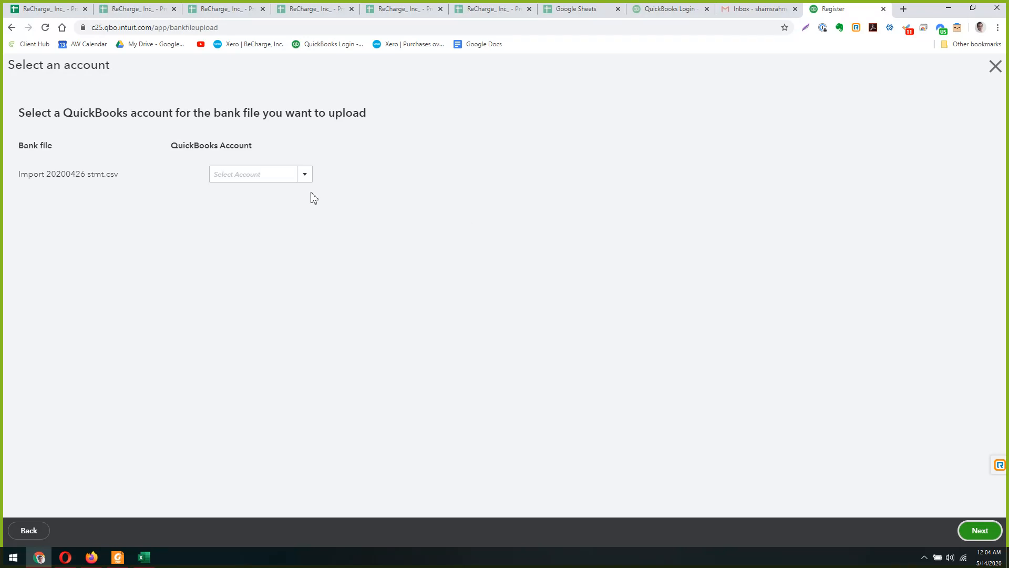
pyautogui.click(307, 179)
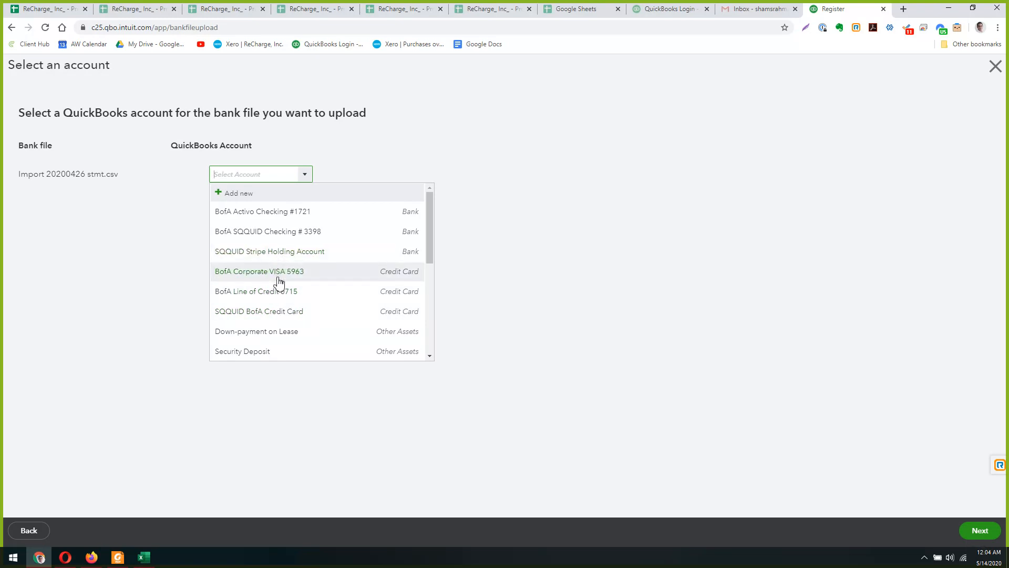
pyautogui.click(251, 274)
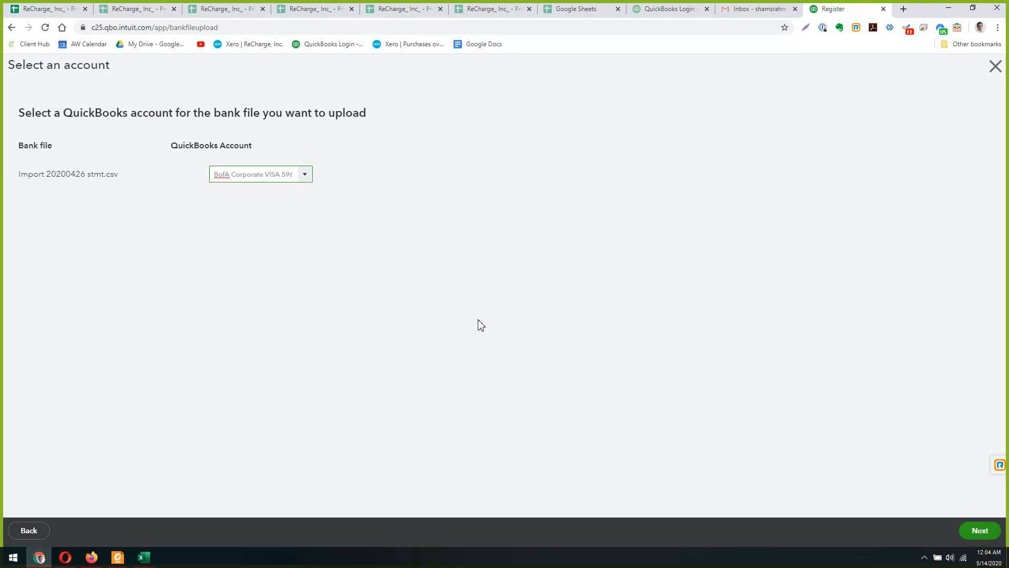
pyautogui.click(973, 530)
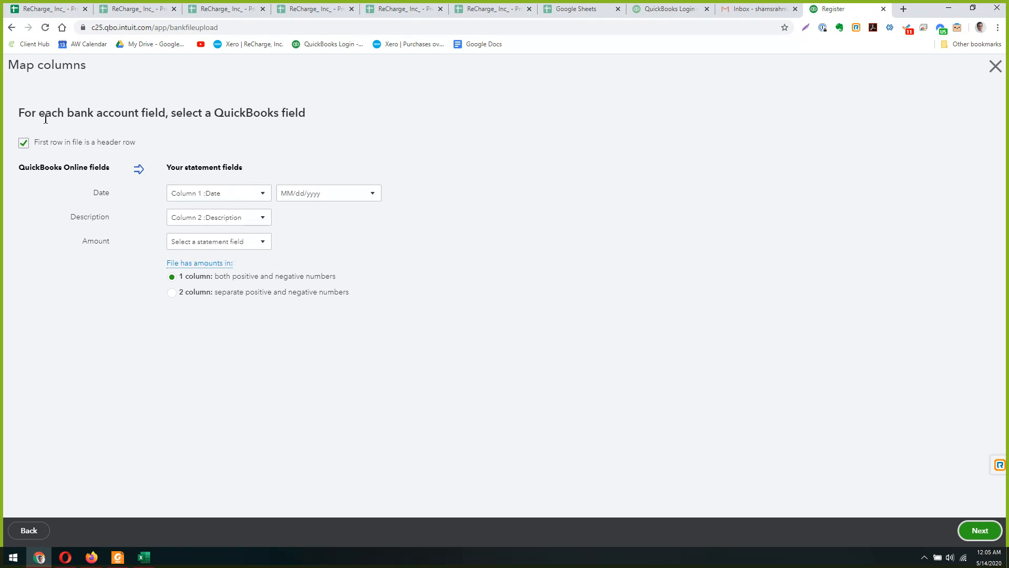
# Step: Check the CSV's columns and date format in Excel, then map Amount to Column 3 :Amount
pyautogui.moveTo(155, 116); pyautogui.dragTo(171, 117)
pyautogui.click(144, 557)
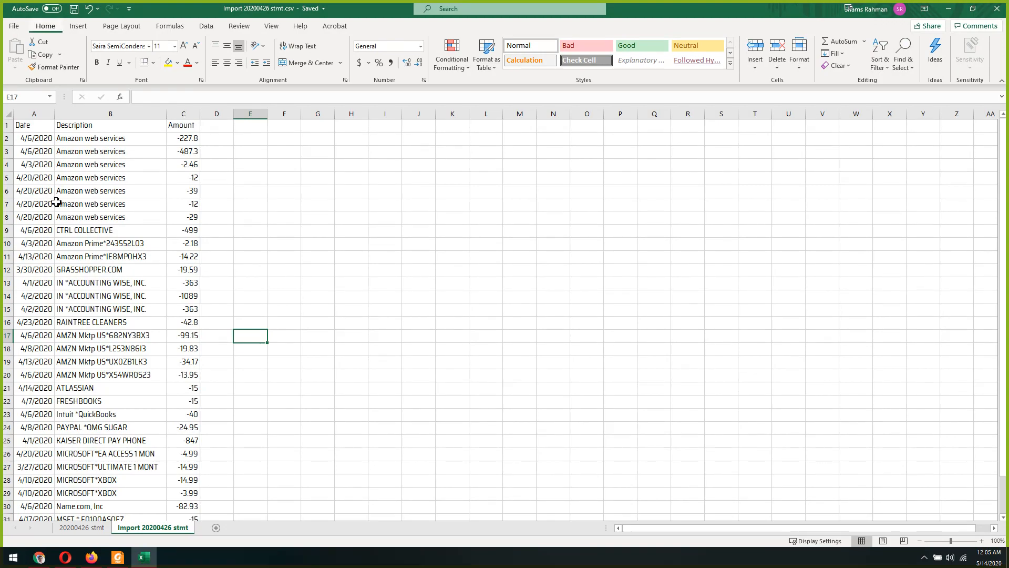
pyautogui.hotkey('alt', 'Tab')
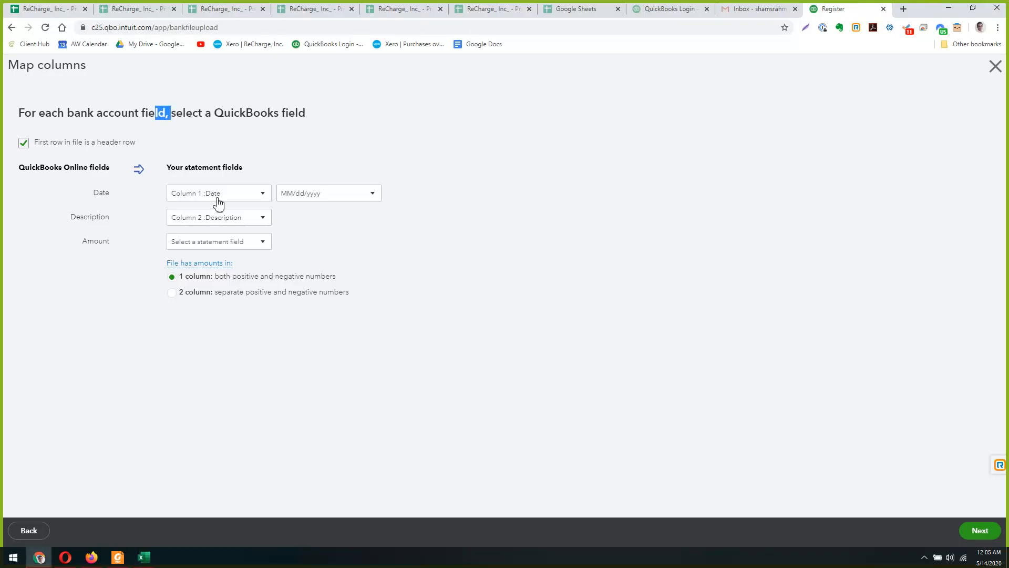
pyautogui.hotkey('alt', 'Tab')
pyautogui.click(28, 139)
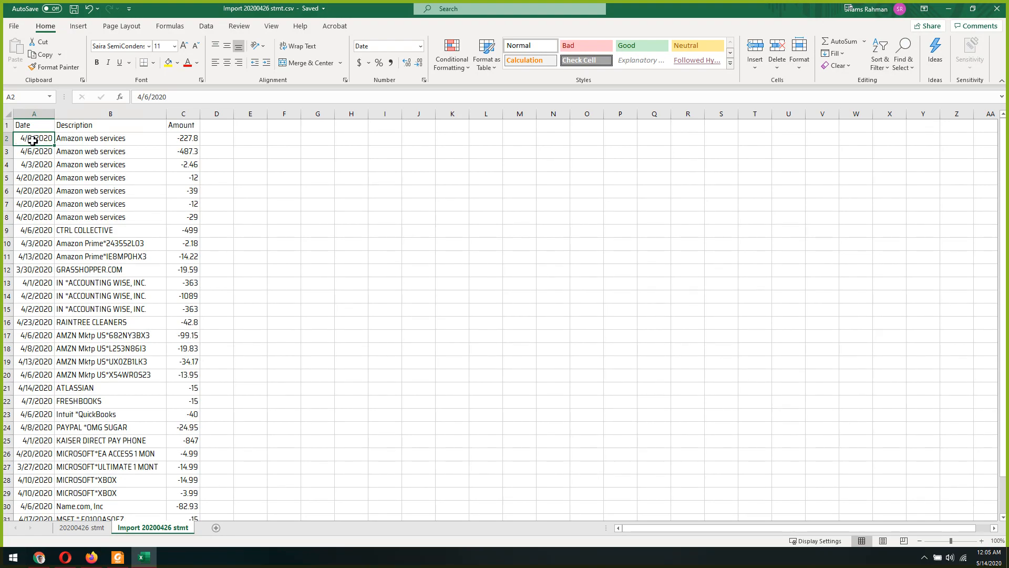
pyautogui.hotkey('alt', 'Tab')
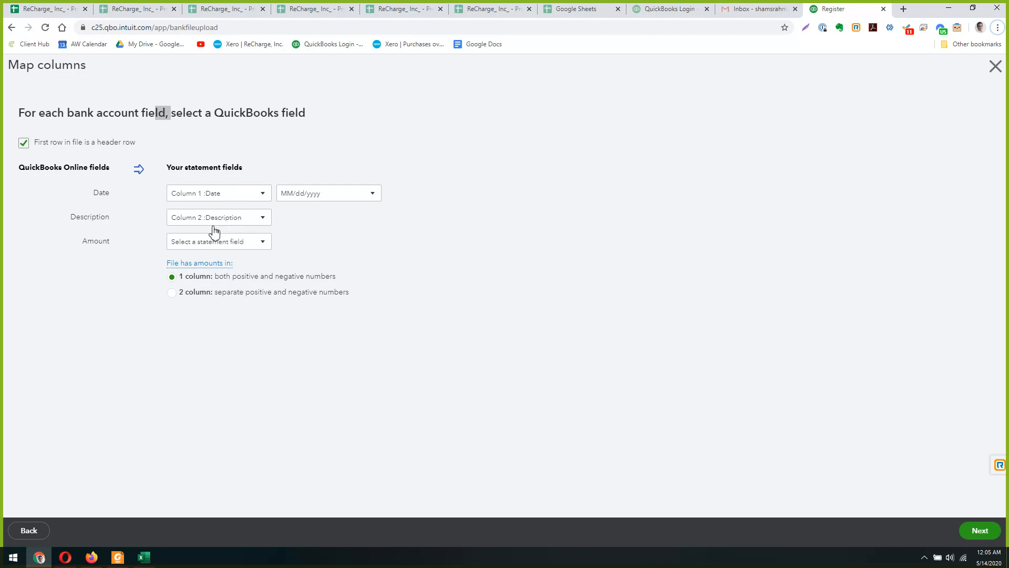
pyautogui.click(200, 242)
pyautogui.click(208, 307)
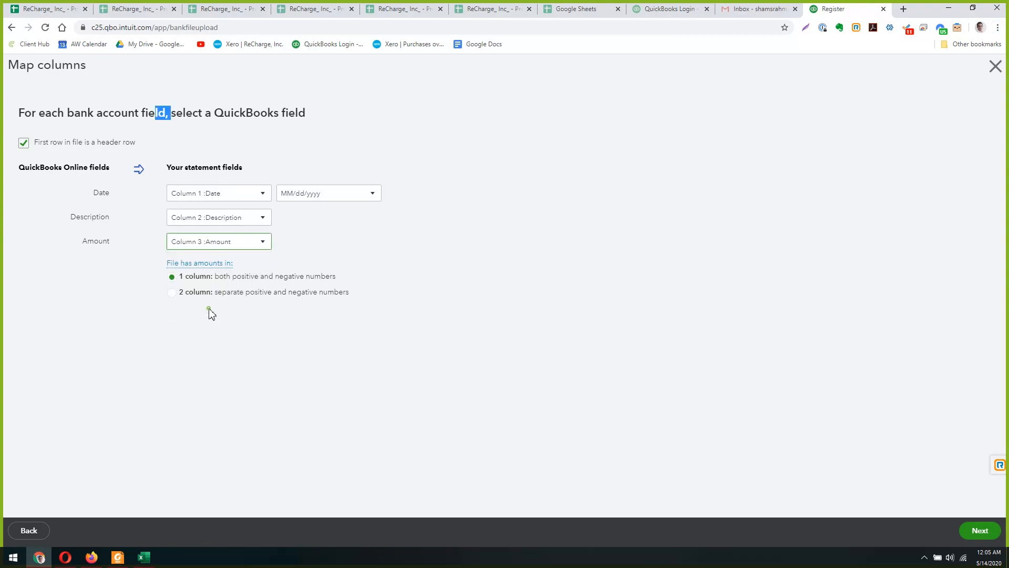
# Step: Compare the CSV amounts in Excel, such as -227.84 and RAINTREE CLEANERS -42.8, against the mapping
pyautogui.hotkey('alt', 'Tab')
pyautogui.click(184, 138)
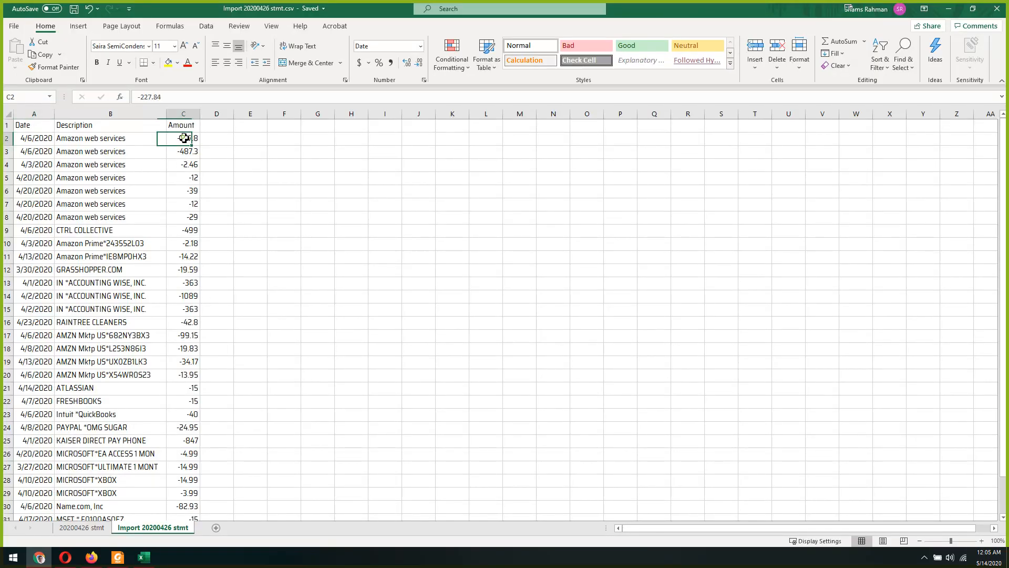
pyautogui.hotkey('alt', 'Tab')
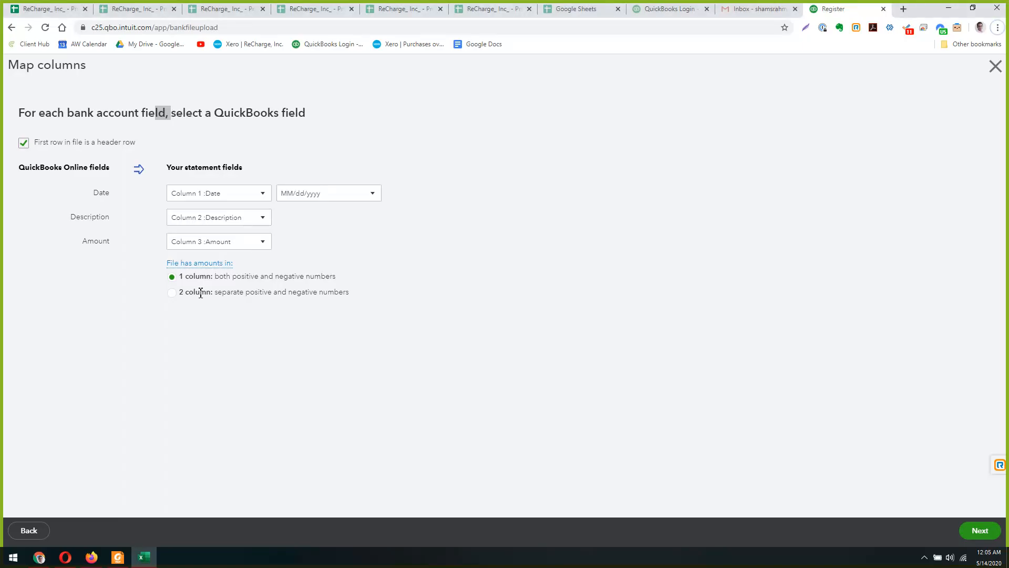
pyautogui.hotkey('alt', 'Tab')
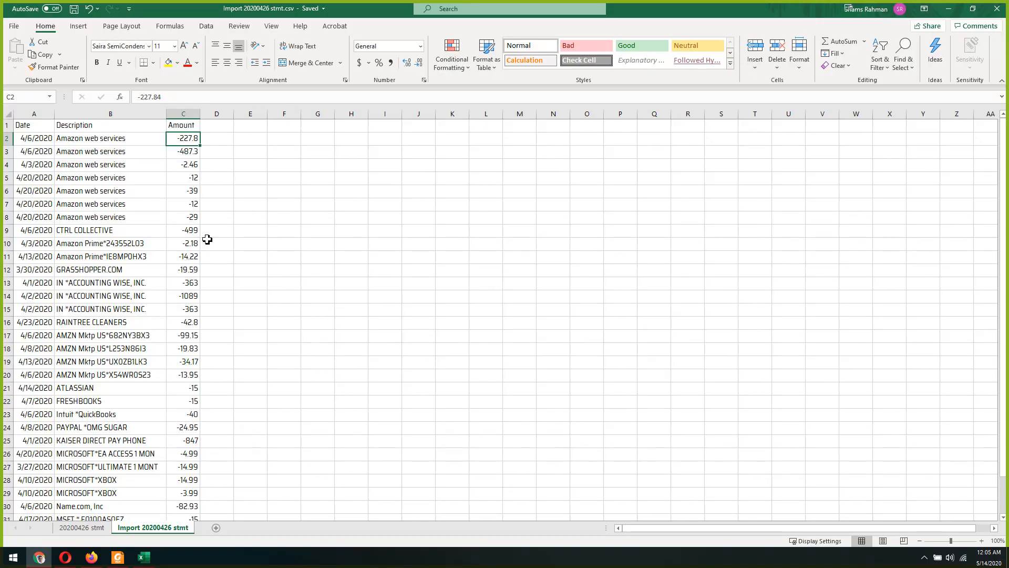
pyautogui.scroll(-3, 190, 247)
pyautogui.scroll(-3, 190, 247)
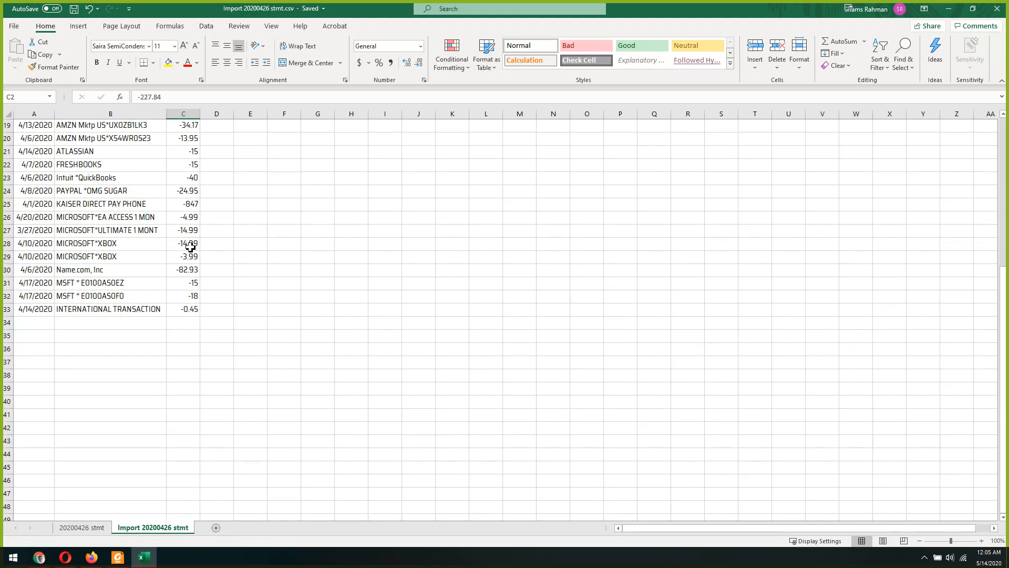
pyautogui.hotkey('alt', 'Tab')
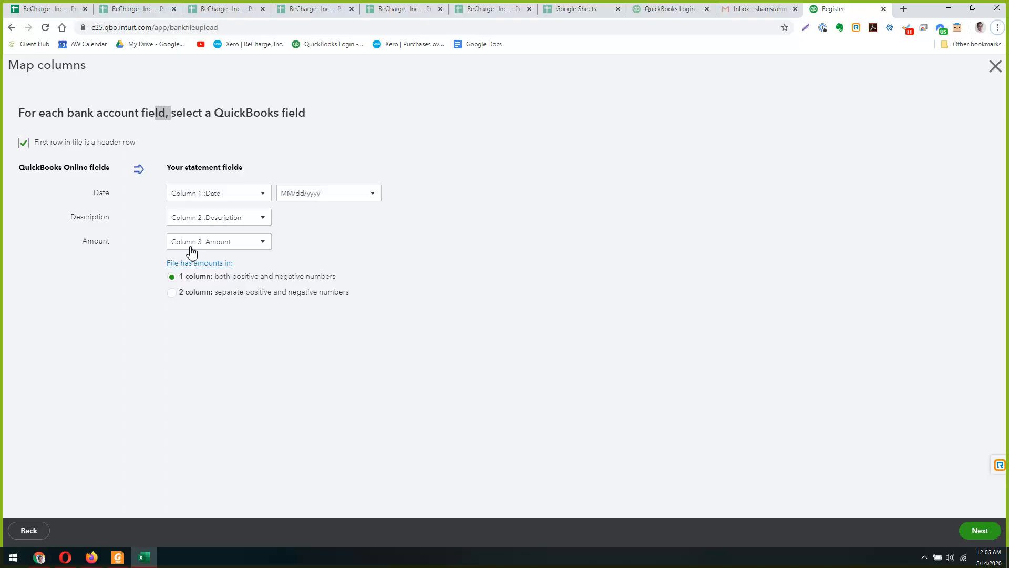
pyautogui.hotkey('alt', 'Tab')
pyautogui.scroll(6, 189, 229)
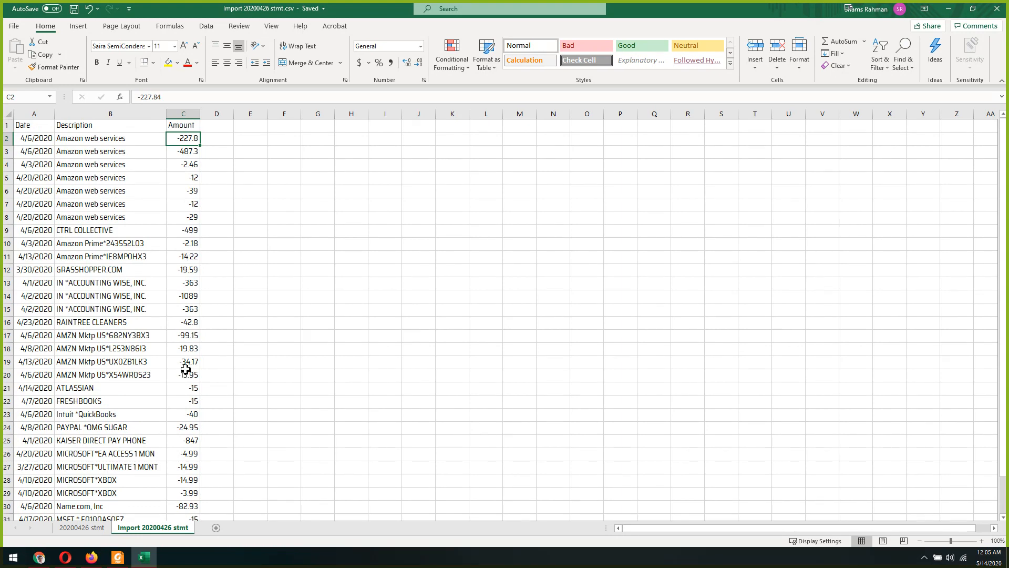
pyautogui.click(193, 323)
pyautogui.scroll(-3, 193, 281)
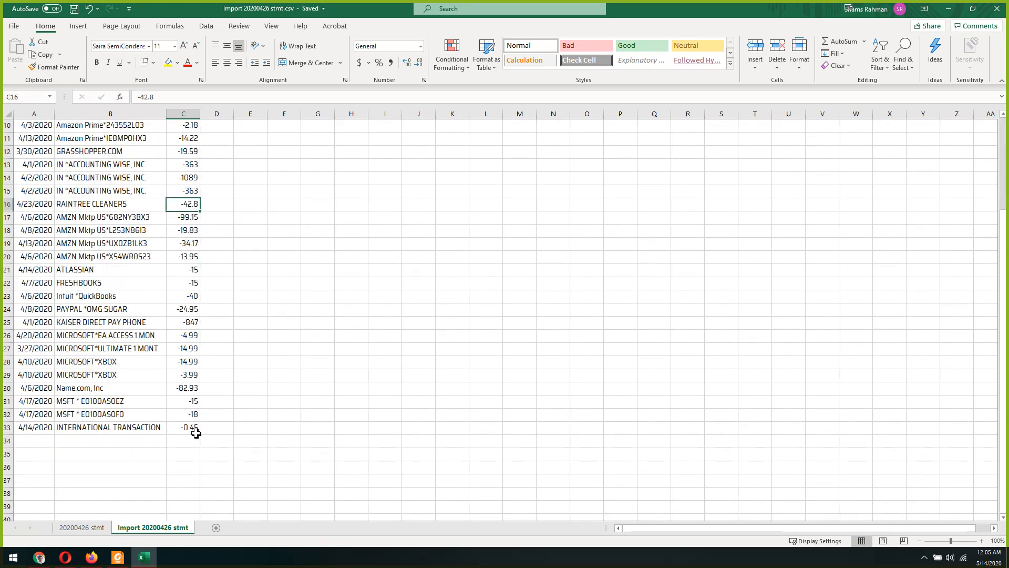
pyautogui.scroll(2, 191, 389)
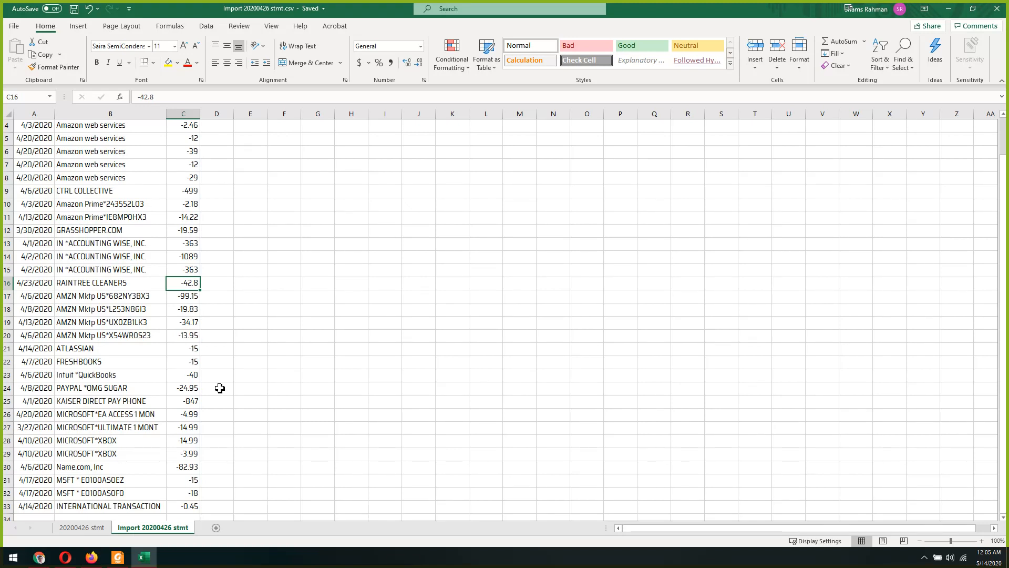
pyautogui.scroll(1, 219, 387)
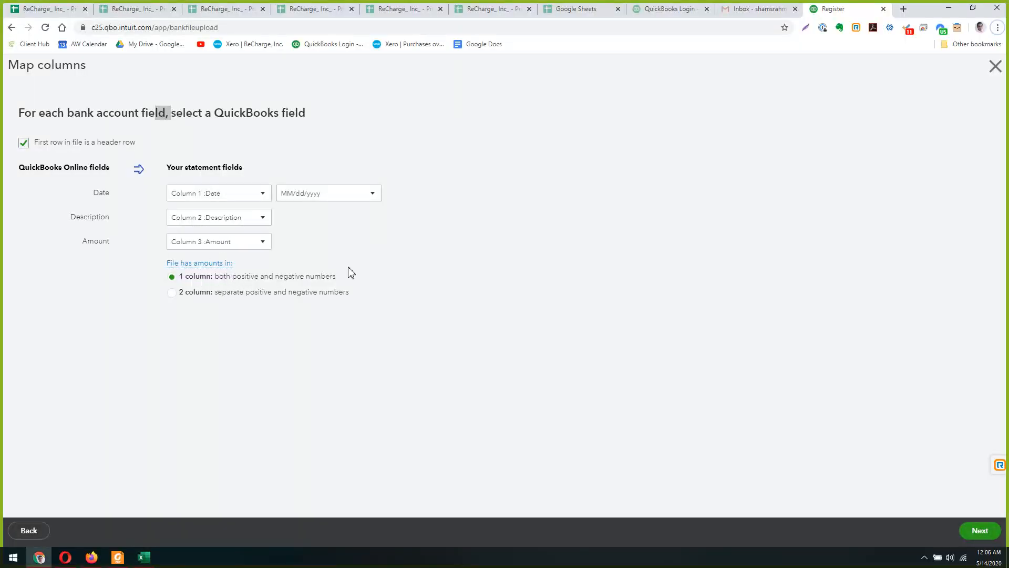
# Step: Review the transactions to import and tick the 03/27/2020 MICROSOFT charge
pyautogui.click(980, 531)
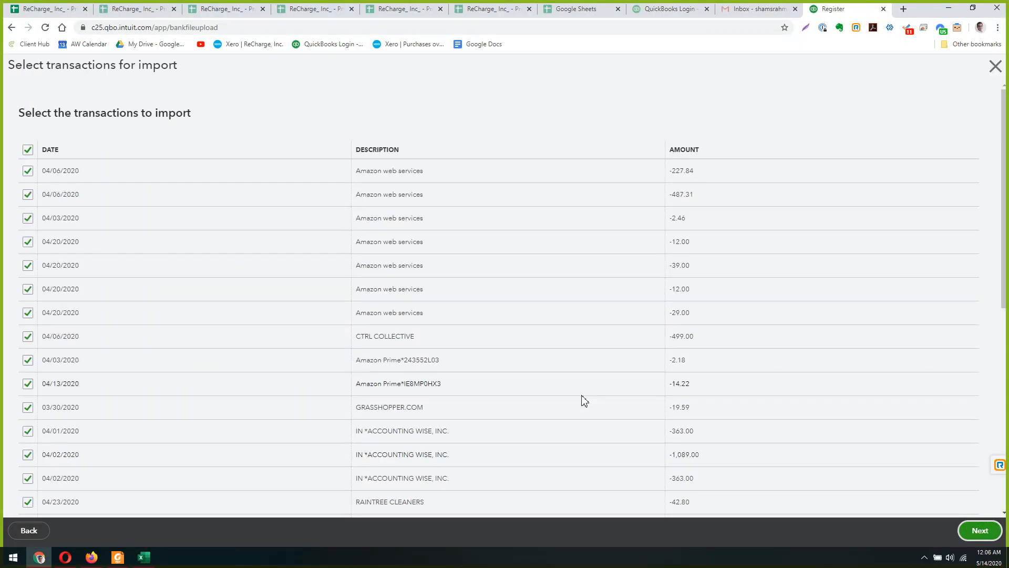
pyautogui.scroll(-2, 207, 308)
pyautogui.scroll(2, 207, 309)
pyautogui.scroll(-8, 100, 171)
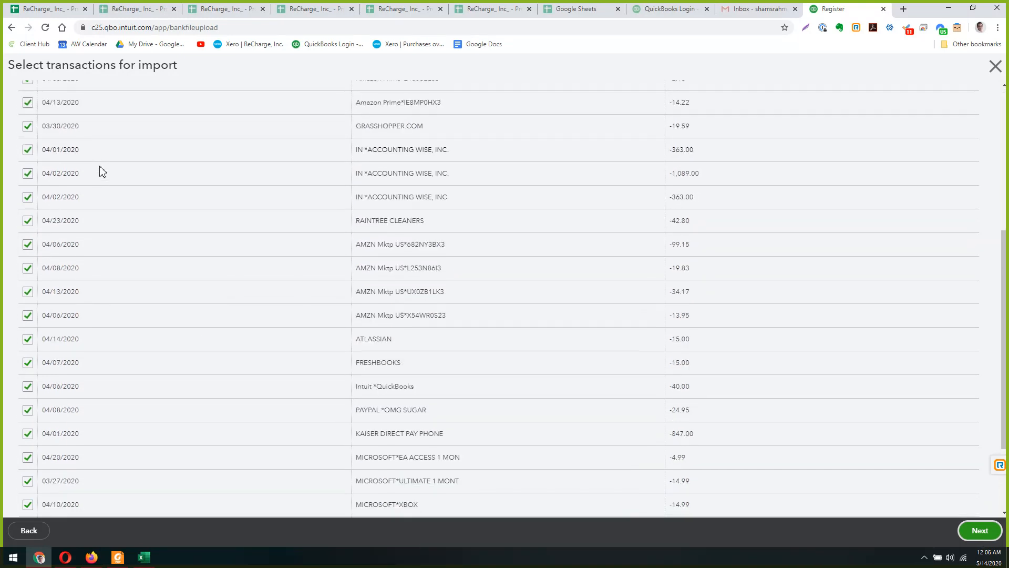
pyautogui.scroll(8, 101, 172)
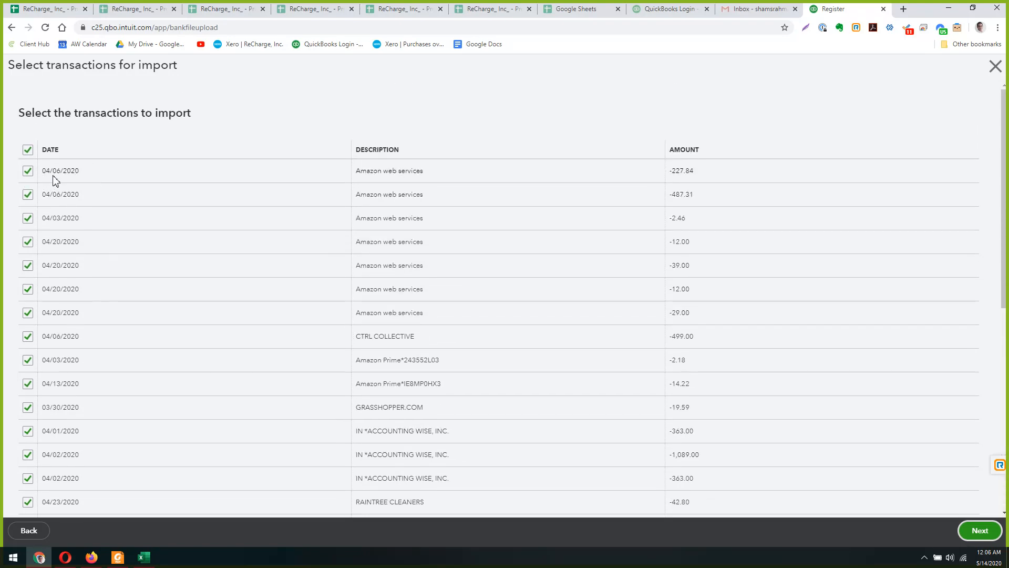
pyautogui.scroll(-8, 55, 180)
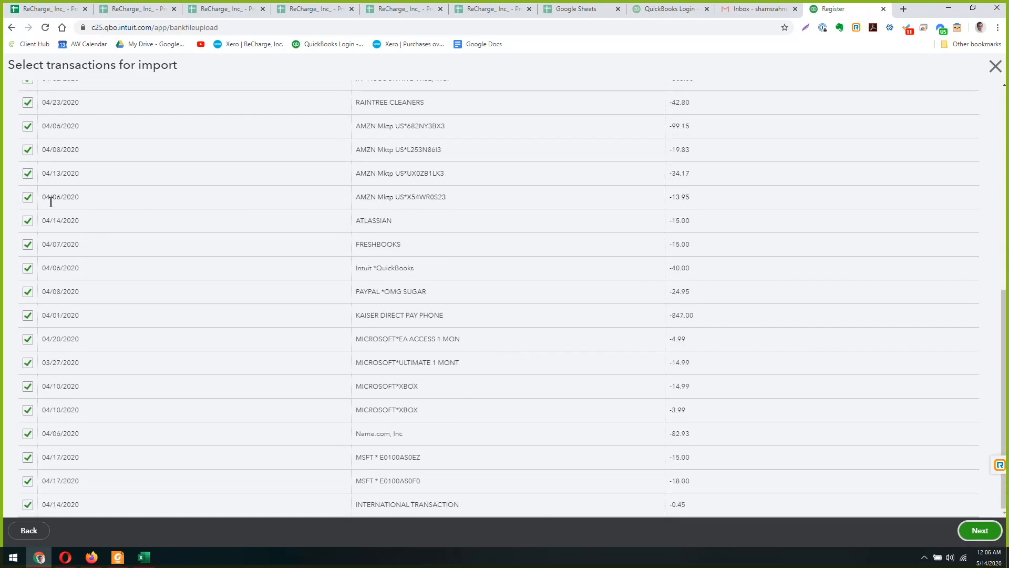
pyautogui.scroll(8, 95, 266)
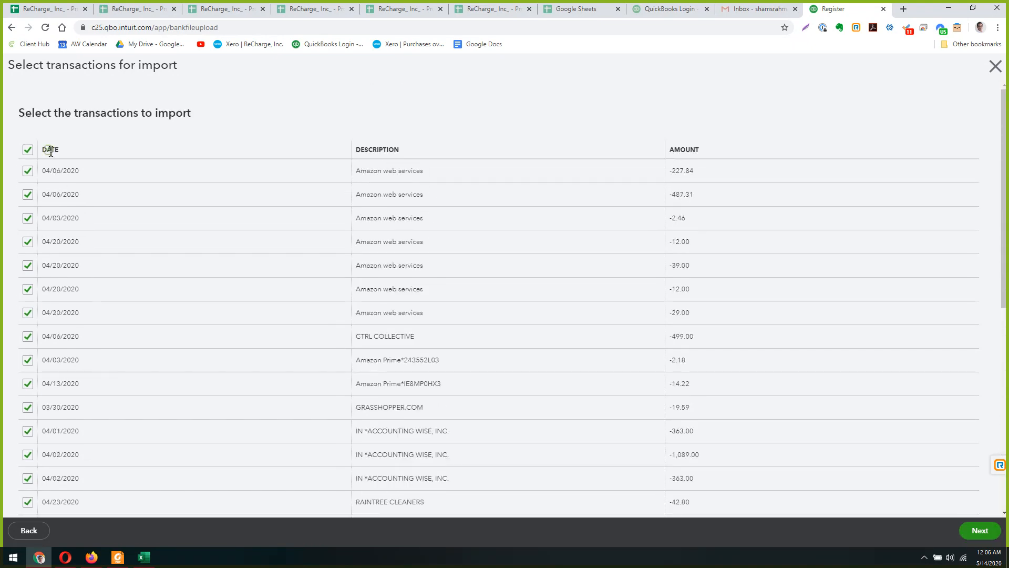
pyautogui.scroll(-6, 69, 236)
pyautogui.scroll(6, 69, 237)
pyautogui.scroll(-4, 354, 310)
pyautogui.scroll(4, 669, 239)
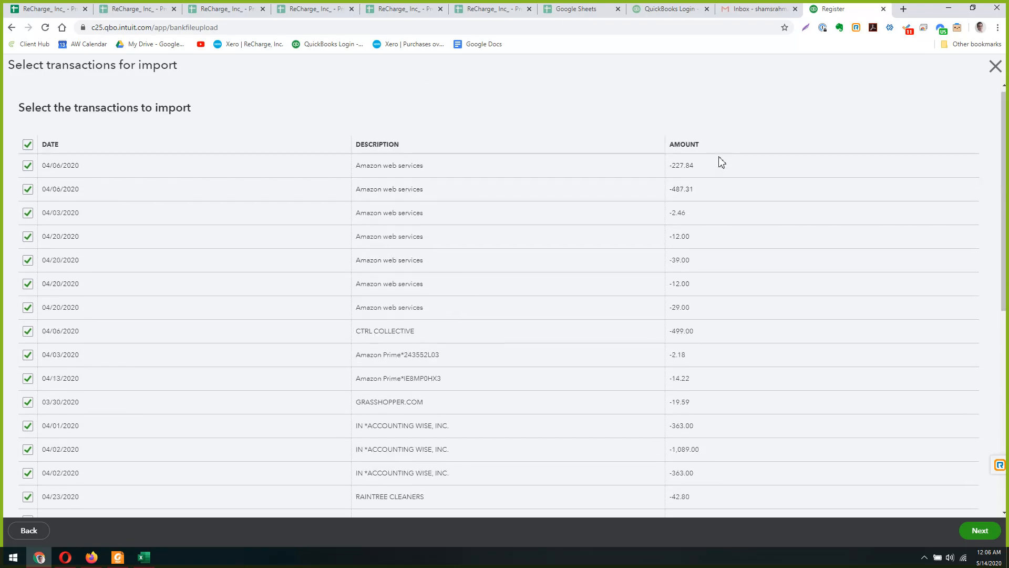
pyautogui.scroll(-7, 718, 174)
pyautogui.scroll(-1, 718, 173)
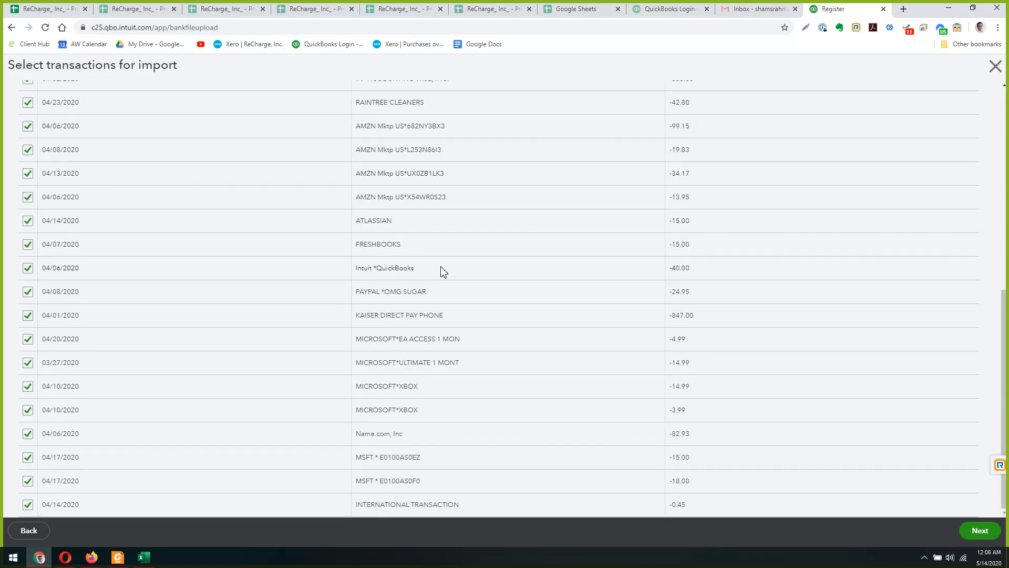
pyautogui.click(32, 366)
# Step: Import the 32 selected transactions, checking the row count against the CSV's Description column
pyautogui.click(980, 530)
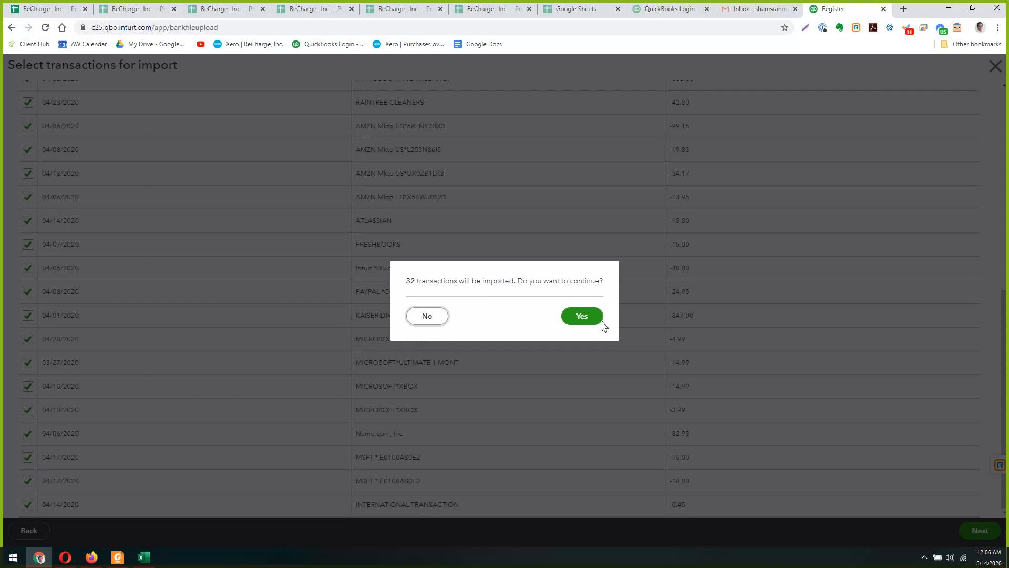
pyautogui.click(582, 320)
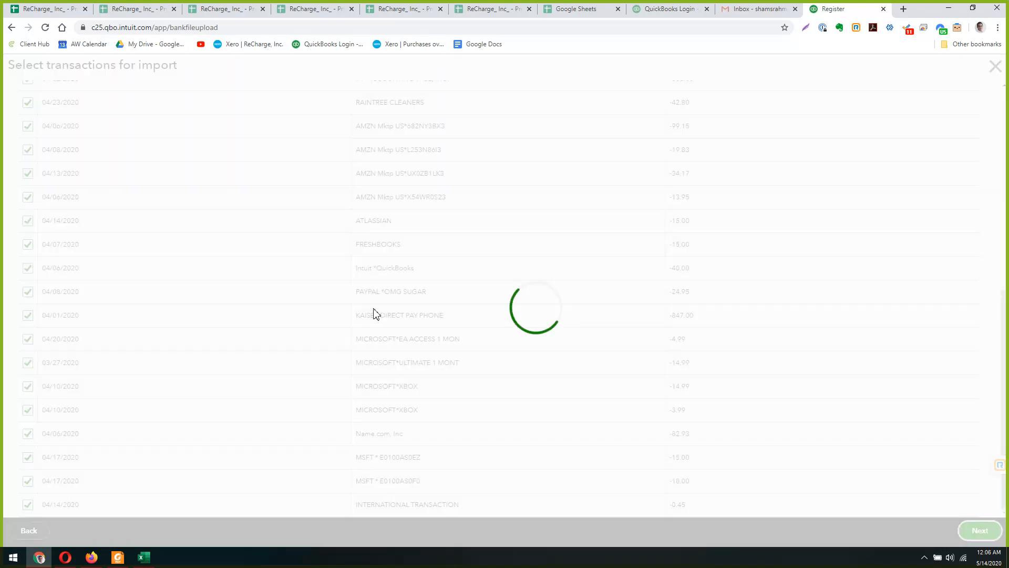
pyautogui.hotkey('alt', 'Tab')
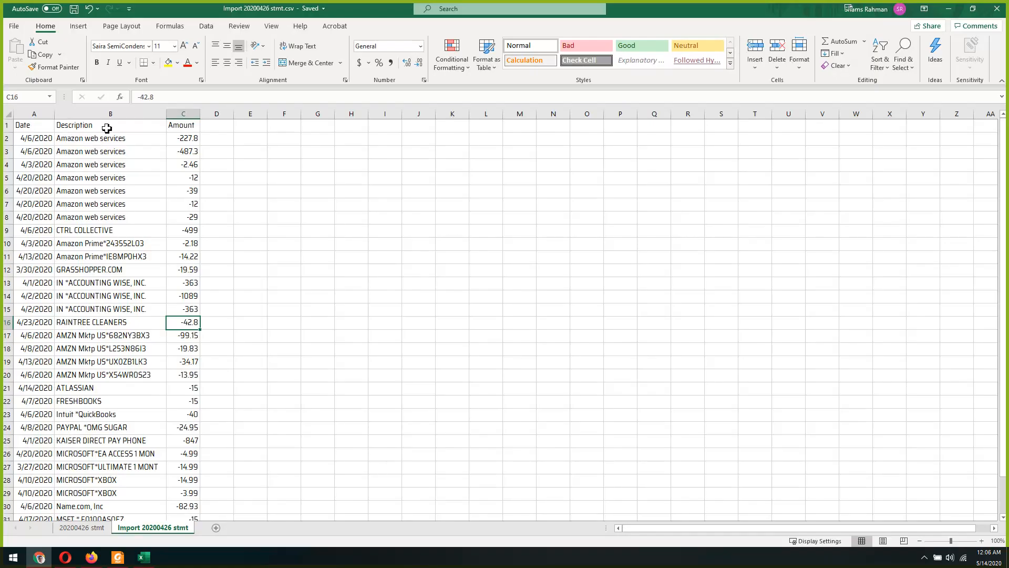
pyautogui.click(107, 115)
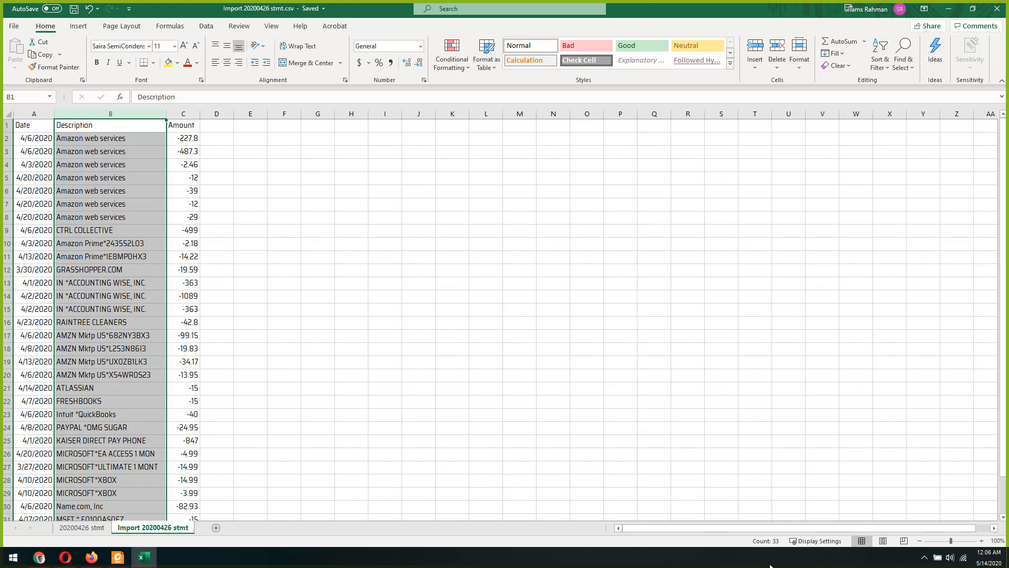
pyautogui.click(479, 396)
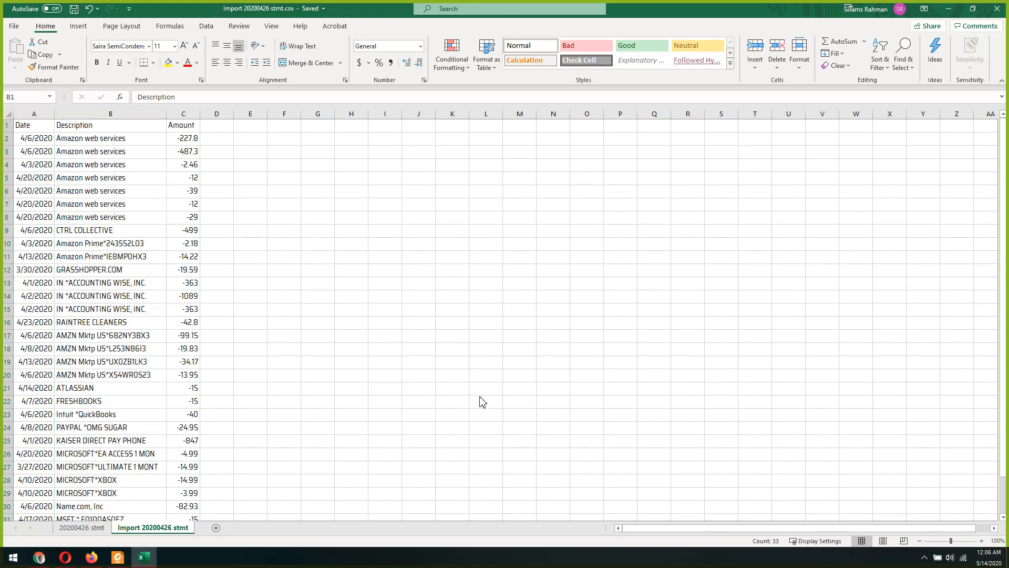
pyautogui.hotkey('alt', 'Tab')
pyautogui.click(985, 535)
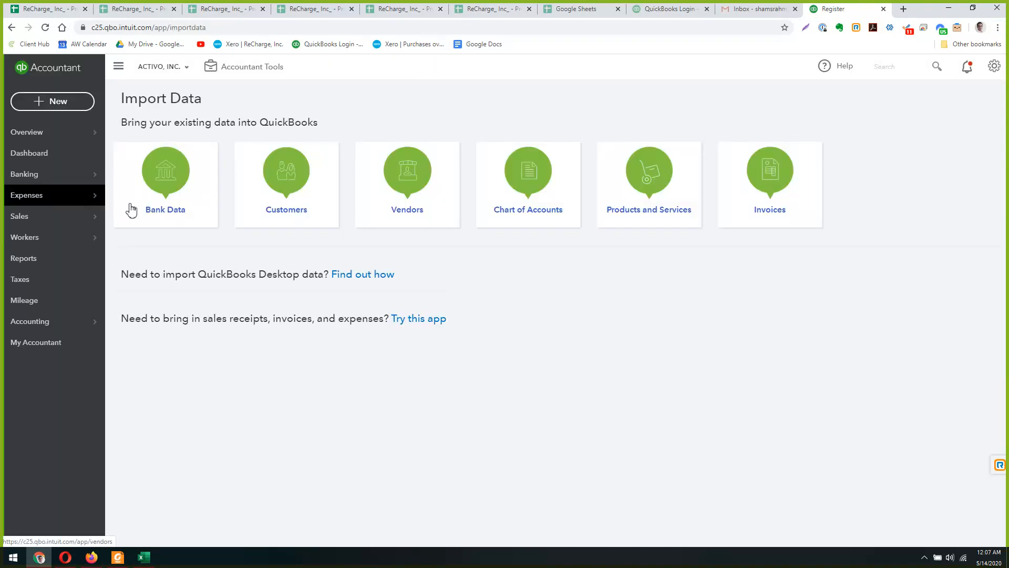
# Step: Go to Banking to see BofA Corporate VISA 5963 with 35 transactions for review
pyautogui.click(26, 179)
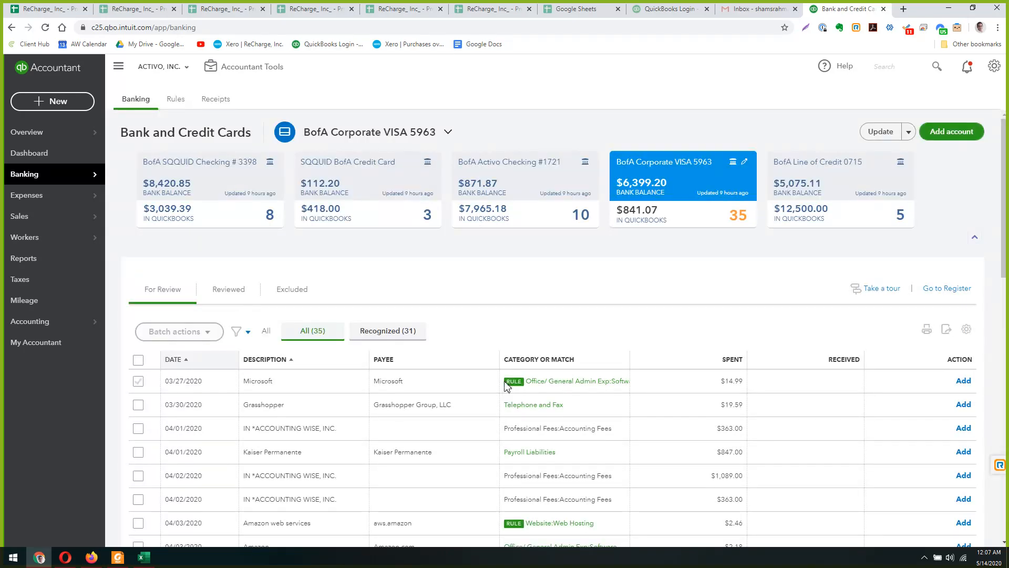
pyautogui.scroll(-6, 506, 385)
pyautogui.scroll(7, 506, 386)
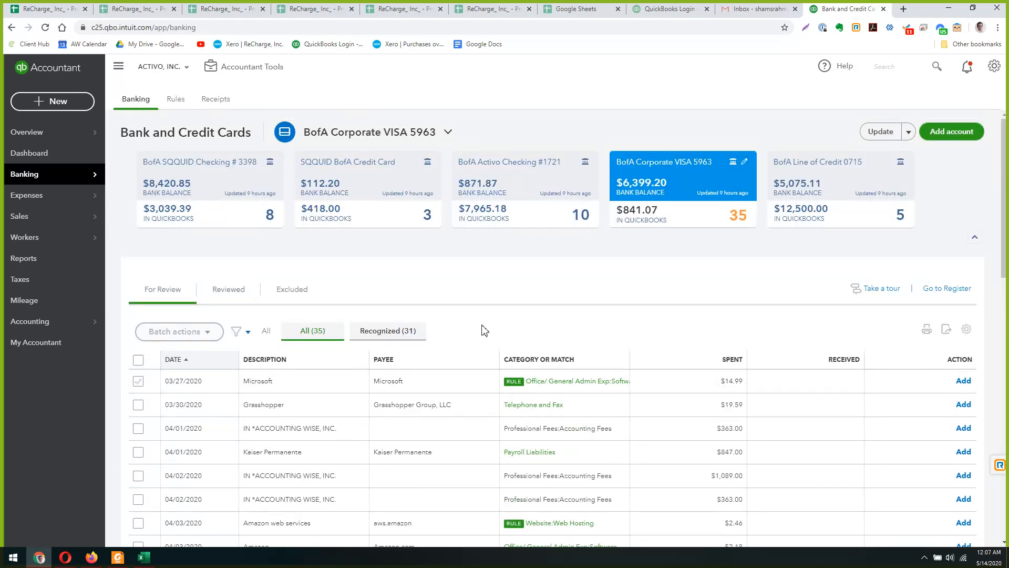